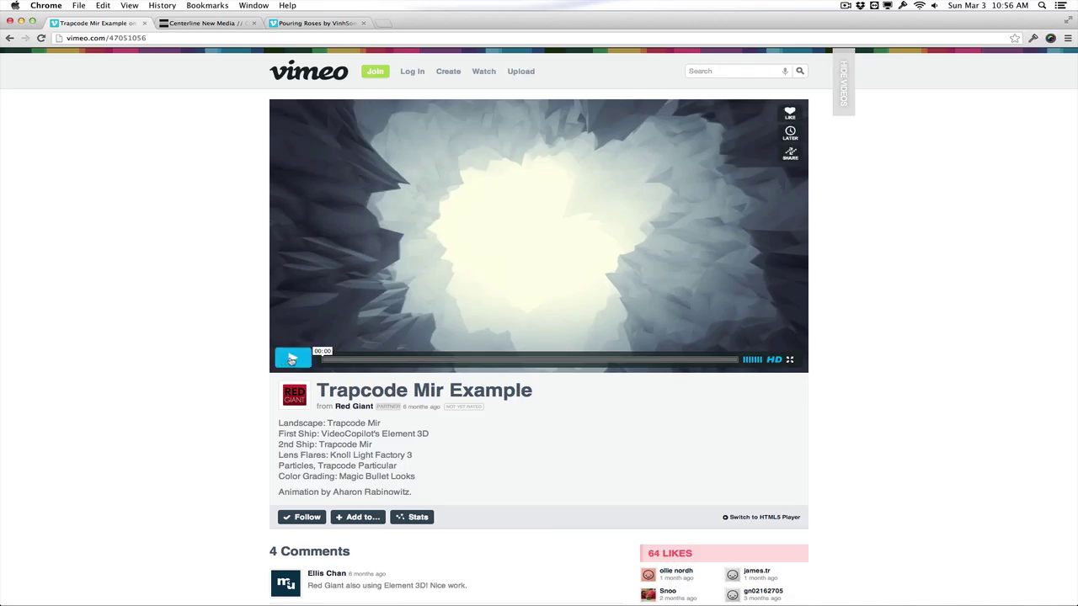
Watch the Trapcode Mir Example on Vimeo to 0:06, then bring up the Centerline New Media Open page.
{"action": "left_click", "coordinate": [291, 359]}
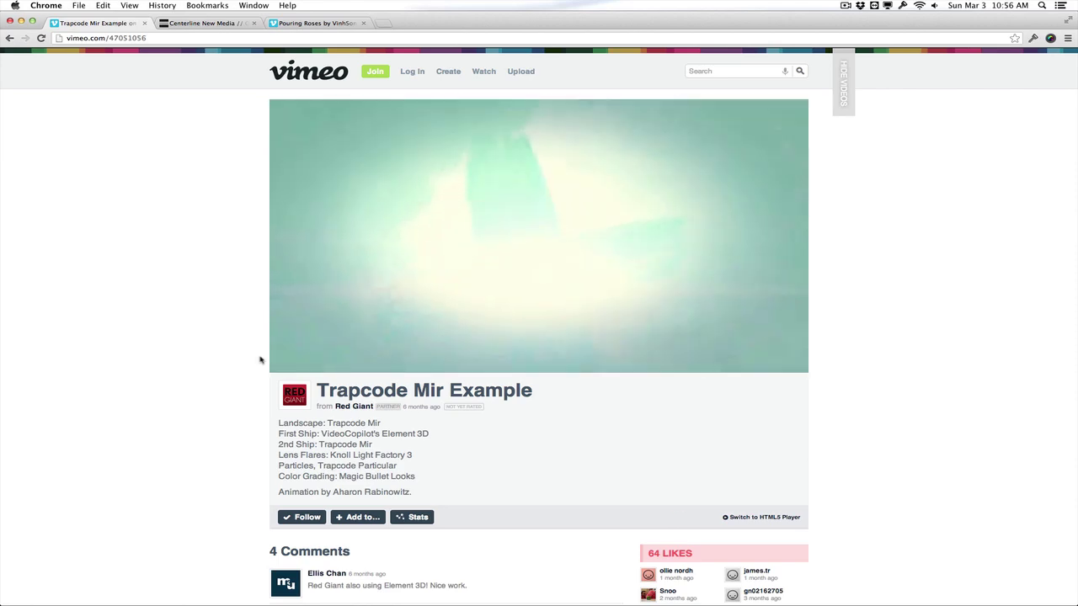
{"action": "left_click", "coordinate": [291, 359]}
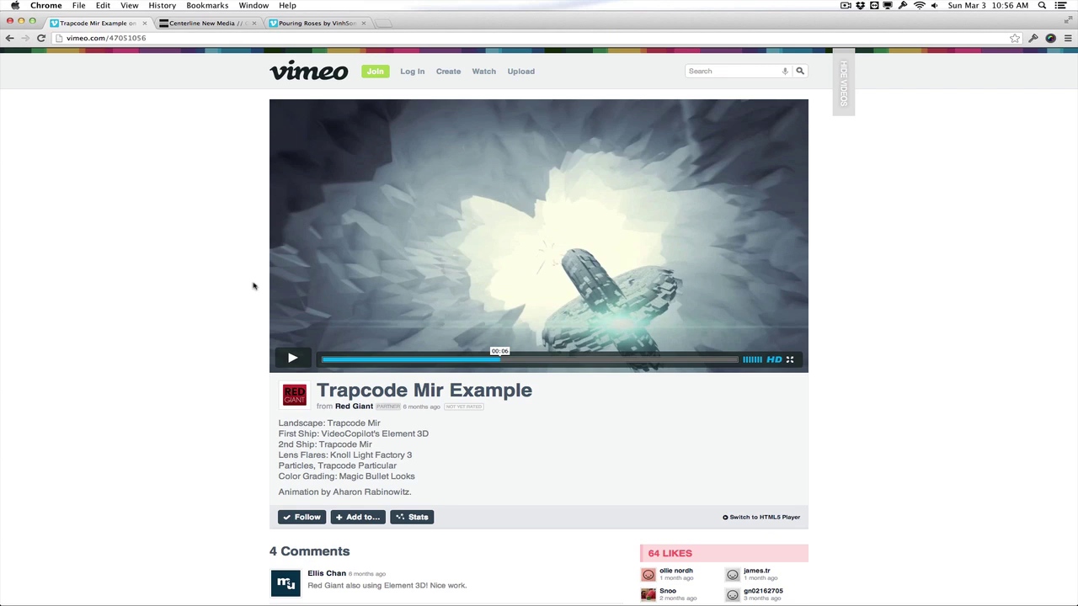
{"action": "scroll", "coordinate": [254, 287], "scroll_direction": "down", "scroll_amount": 1}
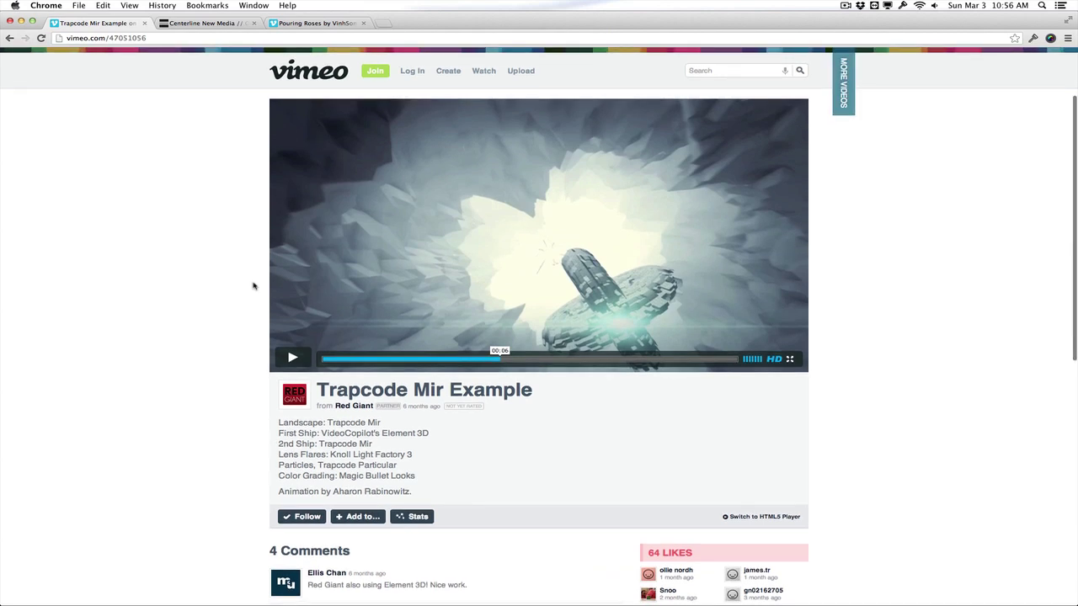
{"action": "scroll", "coordinate": [253, 287], "scroll_direction": "down", "scroll_amount": 1}
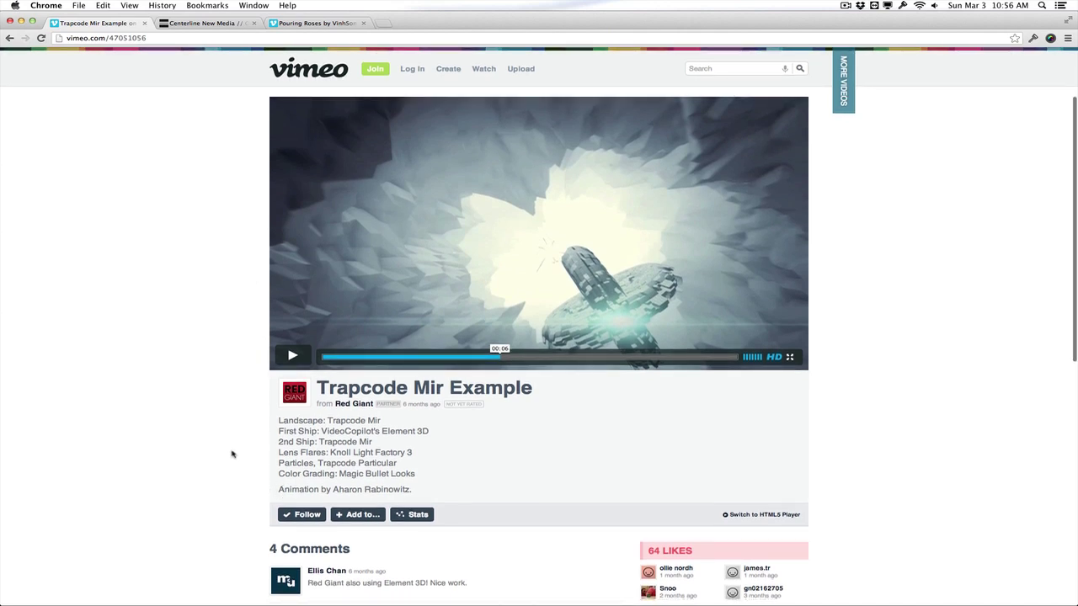
{"action": "scroll", "coordinate": [234, 455], "scroll_direction": "up", "scroll_amount": 1}
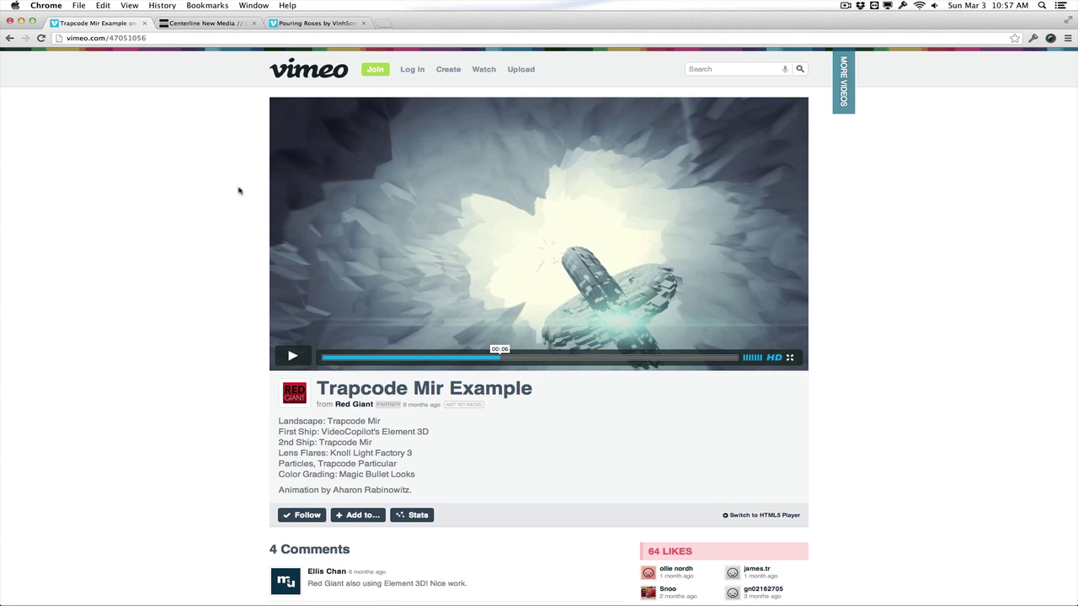
{"action": "left_click", "coordinate": [243, 30]}
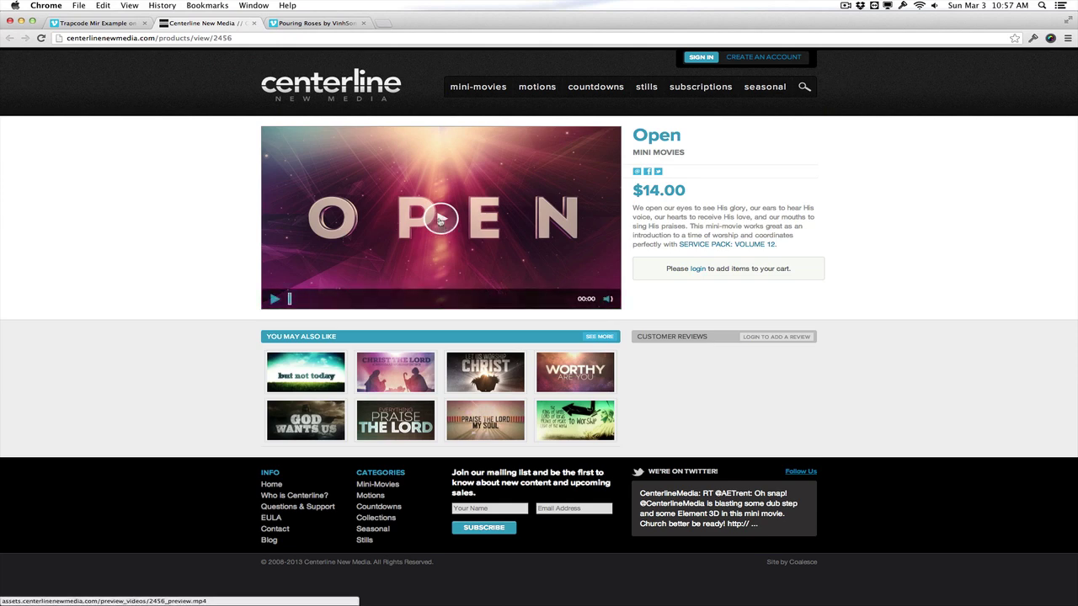
Preview the Open mini-movie to 0:10, then move to the Pouring Roses by VinhSon Vimeo page.
{"action": "left_click", "coordinate": [441, 221]}
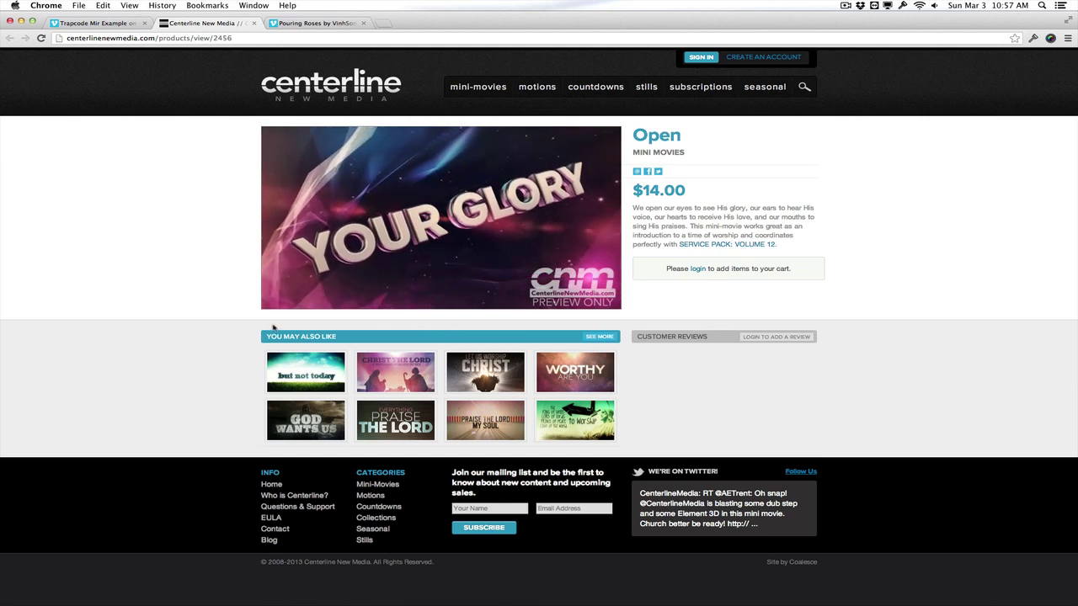
{"action": "left_click", "coordinate": [275, 298]}
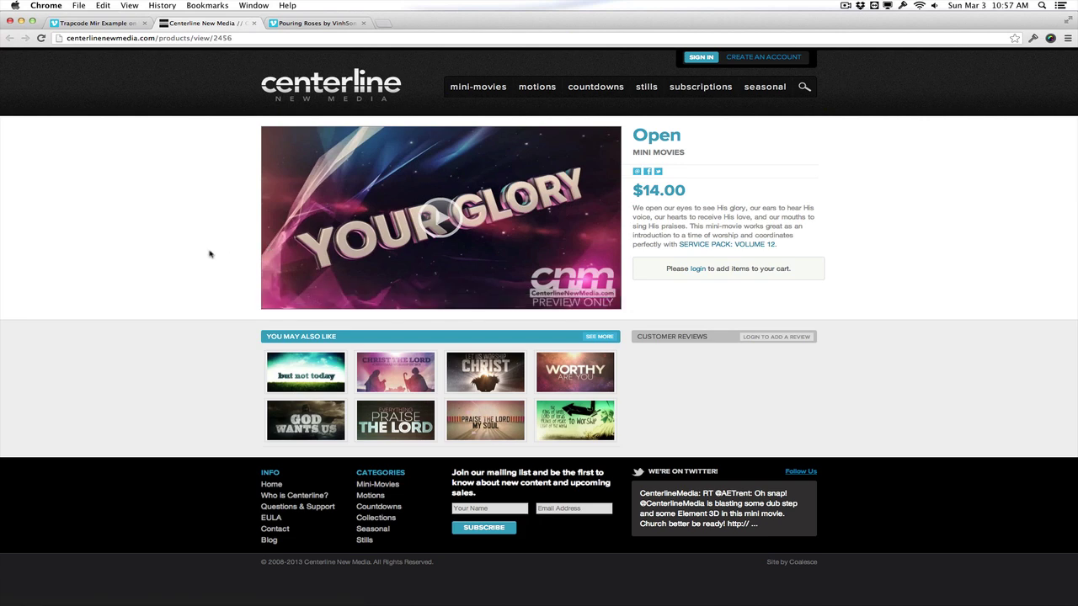
{"action": "left_click", "coordinate": [312, 23]}
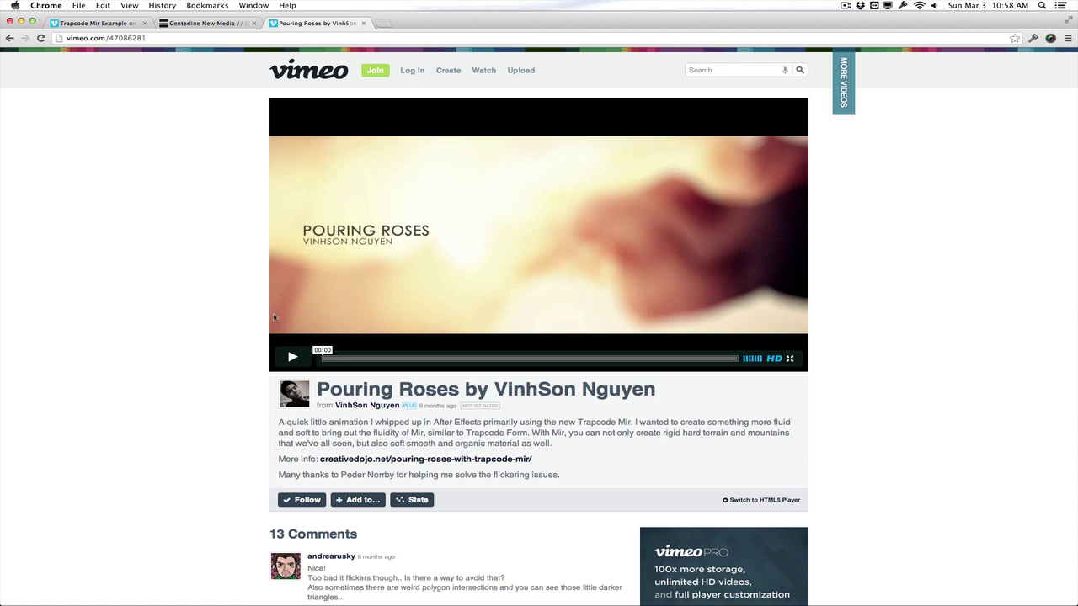
Play the Pouring Roses video on Vimeo and pause it at 0:17.
{"action": "left_click", "coordinate": [293, 357]}
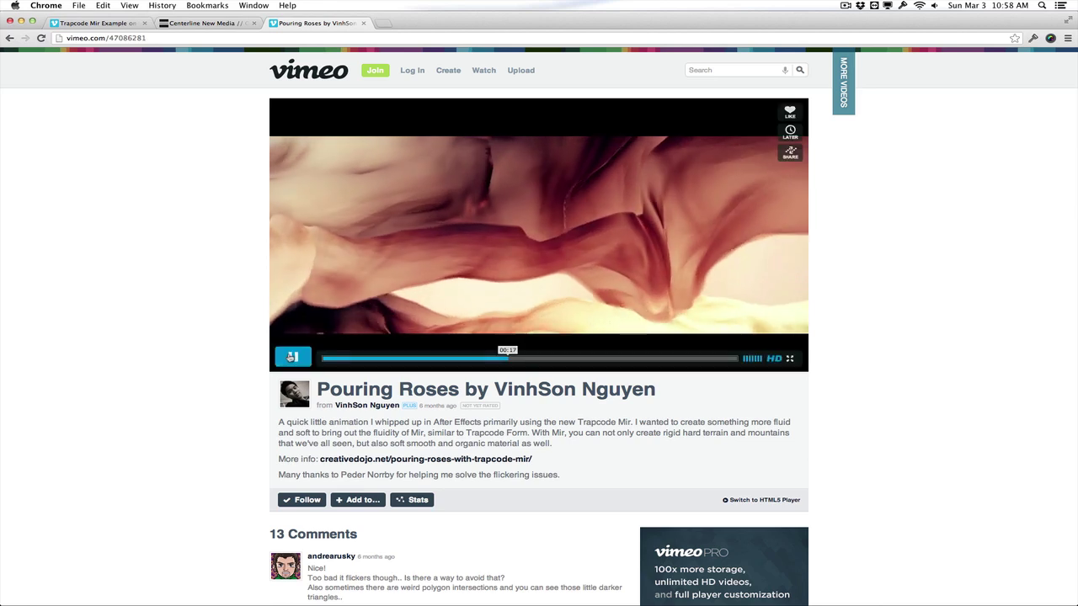
{"action": "key", "text": "space"}
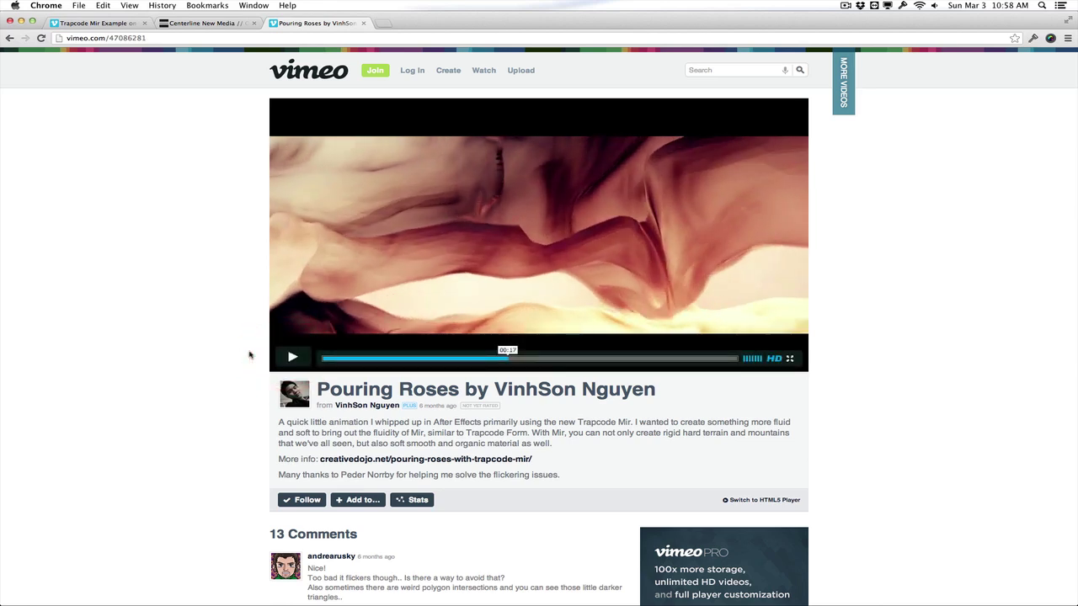
{"action": "scroll", "coordinate": [250, 353], "scroll_direction": "down", "scroll_amount": 2}
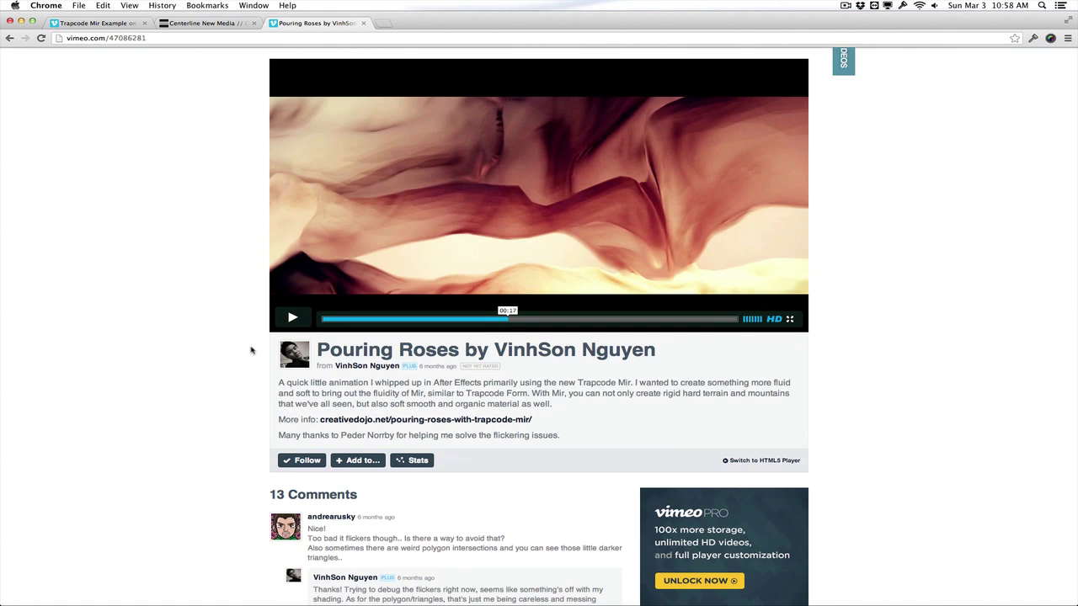
{"action": "scroll", "coordinate": [250, 351], "scroll_direction": "up", "scroll_amount": 1}
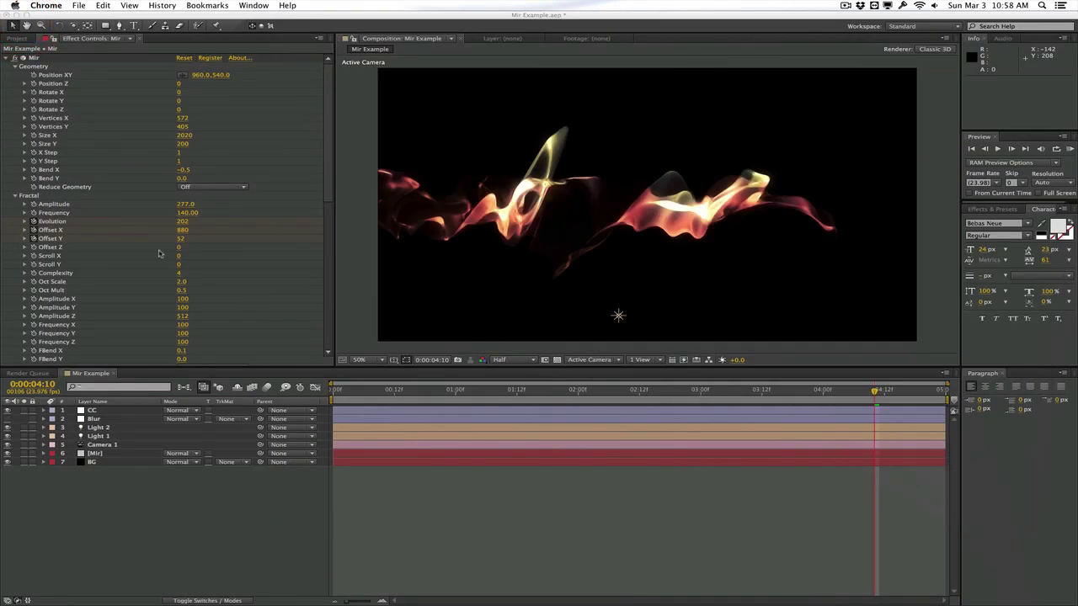
Create a new After Effects composition named Mir.
{"action": "left_click", "coordinate": [226, 261]}
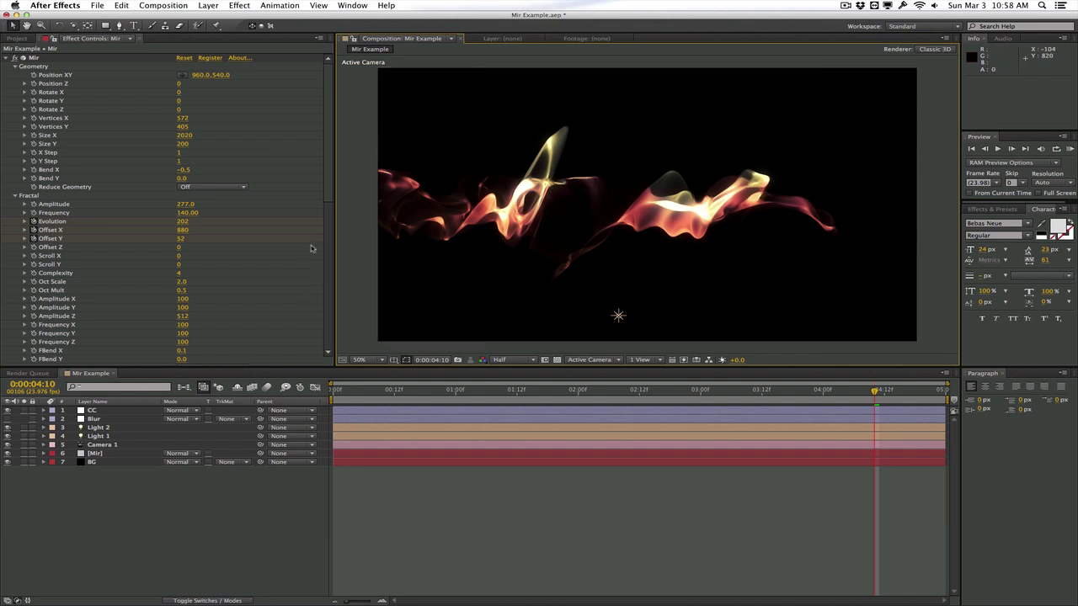
{"action": "left_click", "coordinate": [163, 5]}
{"action": "left_click", "coordinate": [158, 17]}
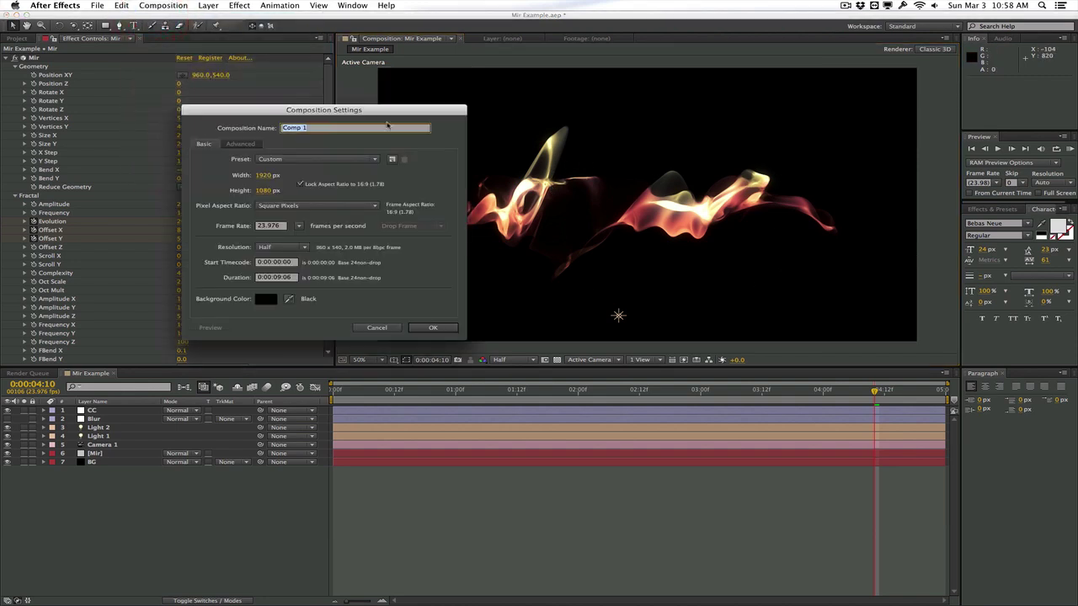
{"action": "type", "text": "Mir"}
{"action": "key", "text": "Return"}
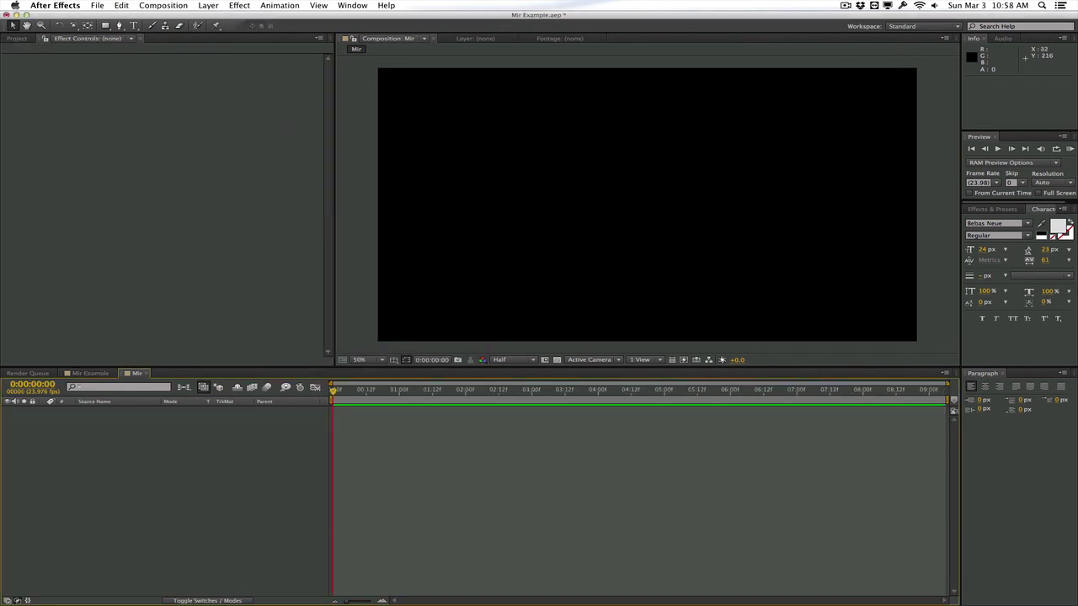
Add two black 1920×1080 solids, BG and then Mir above it.
{"action": "key", "text": "super+y"}
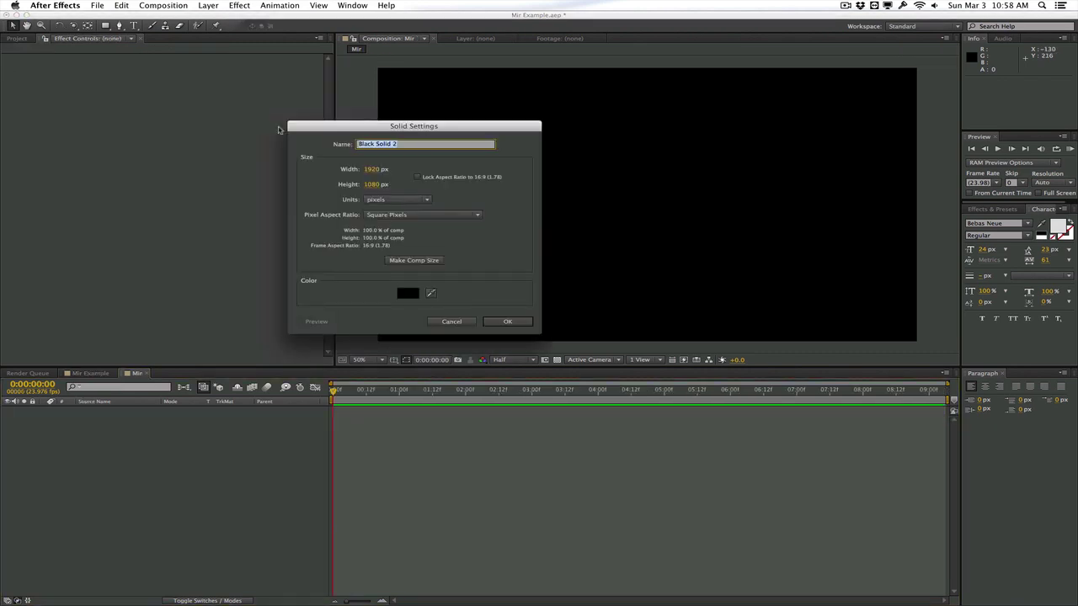
{"action": "type", "text": "BG"}
{"action": "key", "text": "Return"}
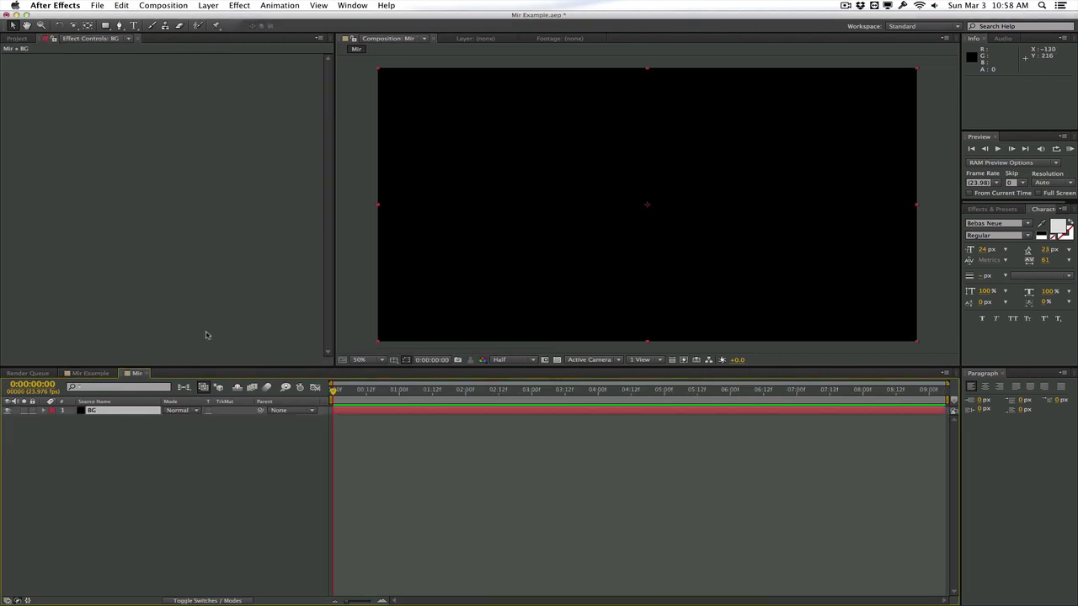
{"action": "left_click", "coordinate": [208, 5]}
{"action": "mouse_move", "coordinate": [213, 17]}
{"action": "left_click", "coordinate": [364, 30]}
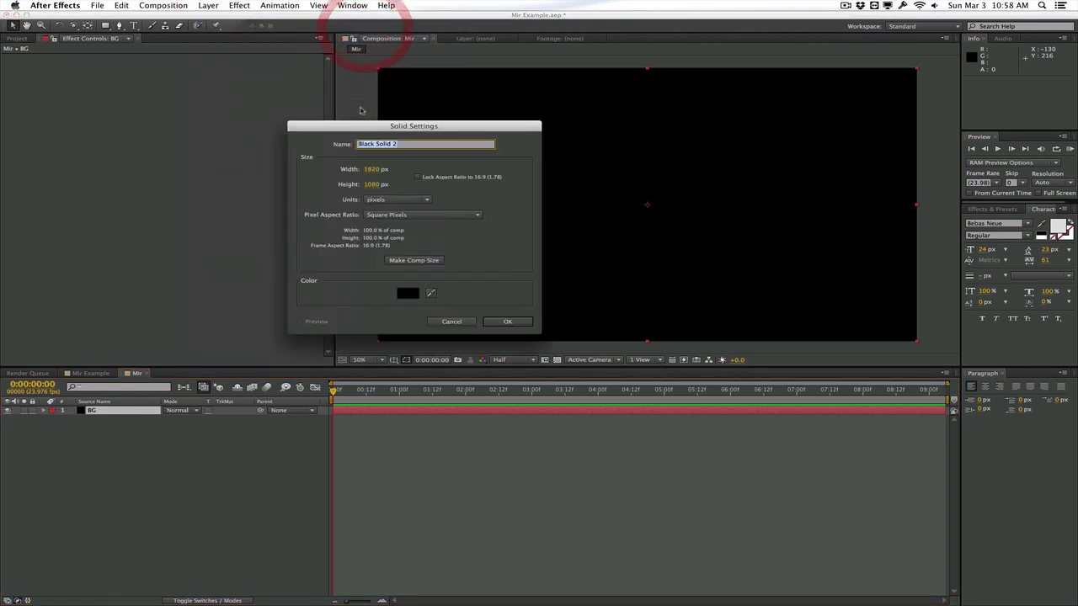
{"action": "type", "text": "Mir"}
{"action": "key", "text": "Return"}
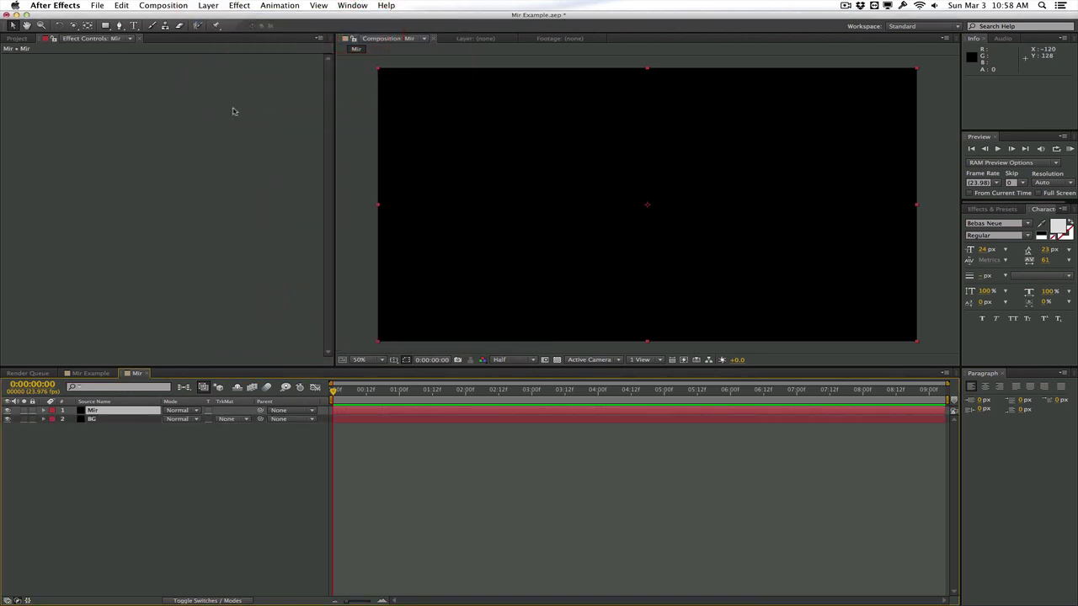
Apply Trapcode Mir to the Mir solid, producing a white fractal mesh.
{"action": "left_click", "coordinate": [240, 5]}
{"action": "mouse_move", "coordinate": [354, 448]}
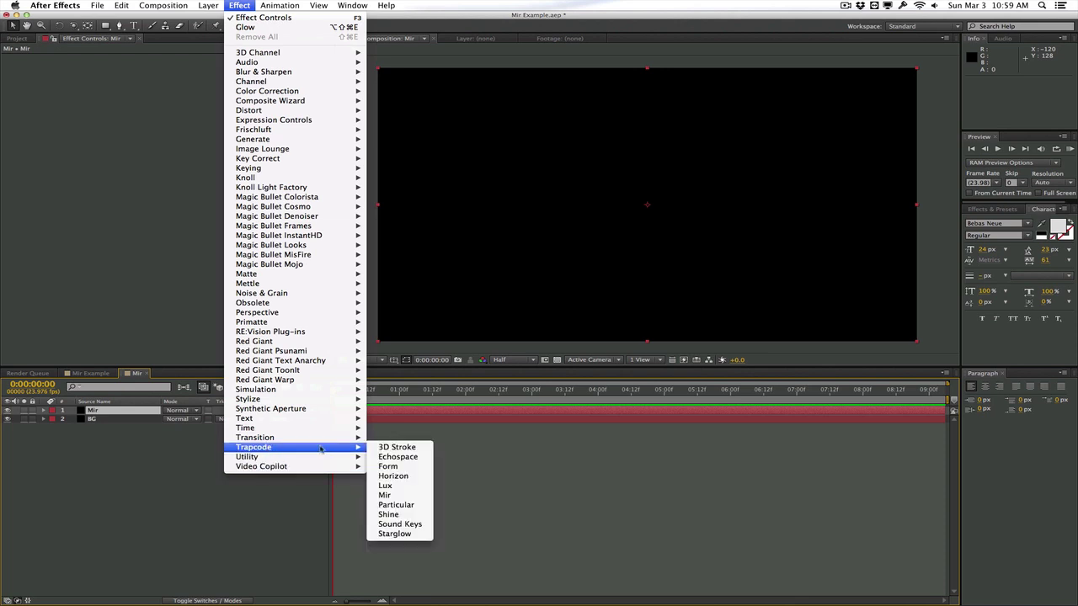
{"action": "left_click", "coordinate": [391, 496]}
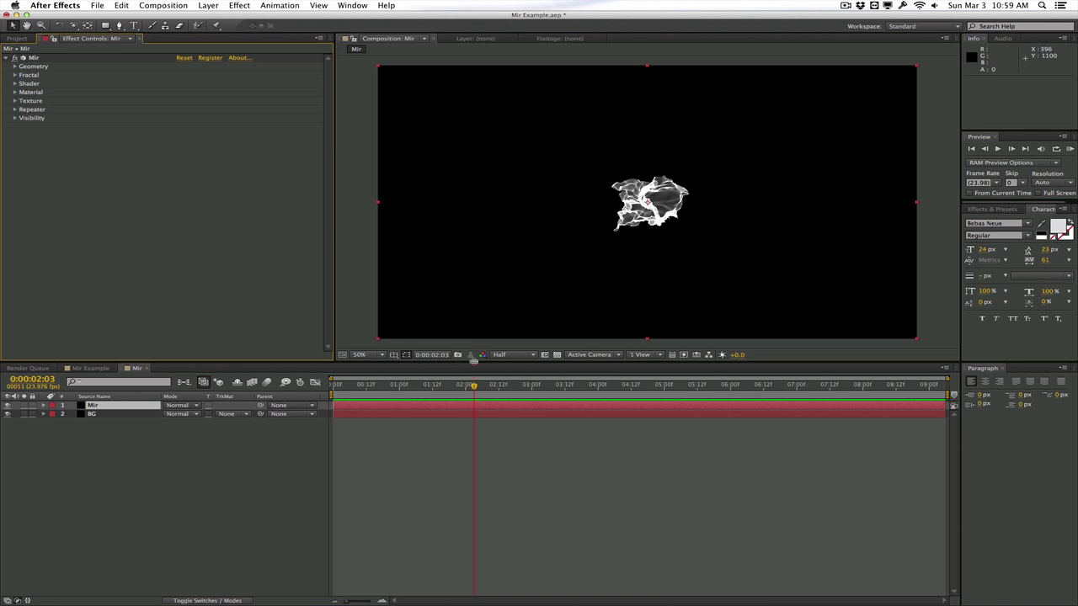
{"action": "left_click_drag", "start_coordinate": [474, 359], "coordinate": [473, 427]}
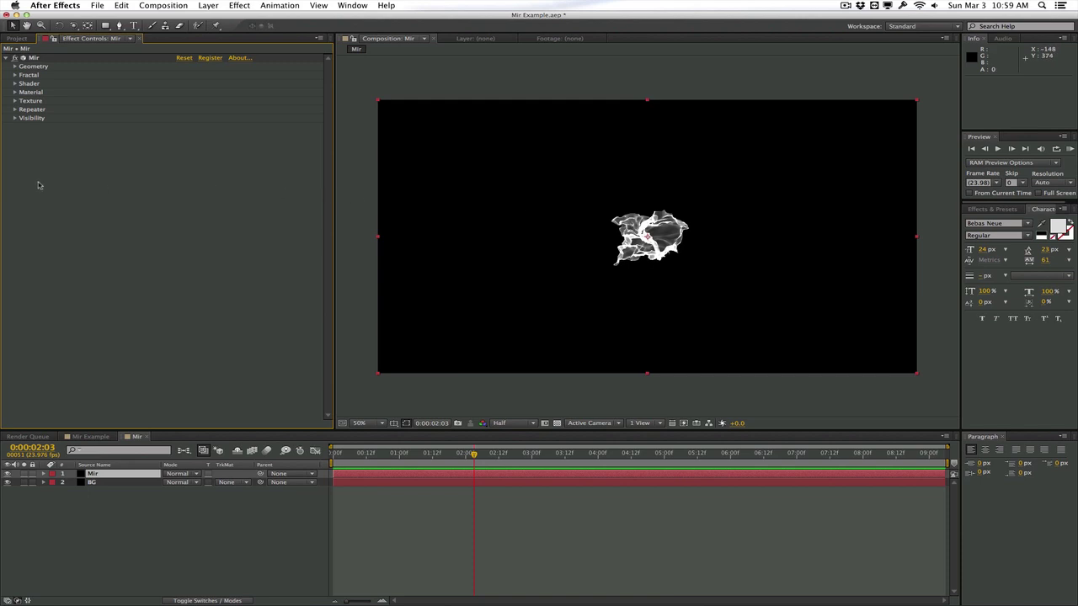
Expand Mir's Geometry and Fractal settings and move the playhead to 0:00:01:13.
{"action": "left_click", "coordinate": [15, 67]}
{"action": "left_click", "coordinate": [15, 195]}
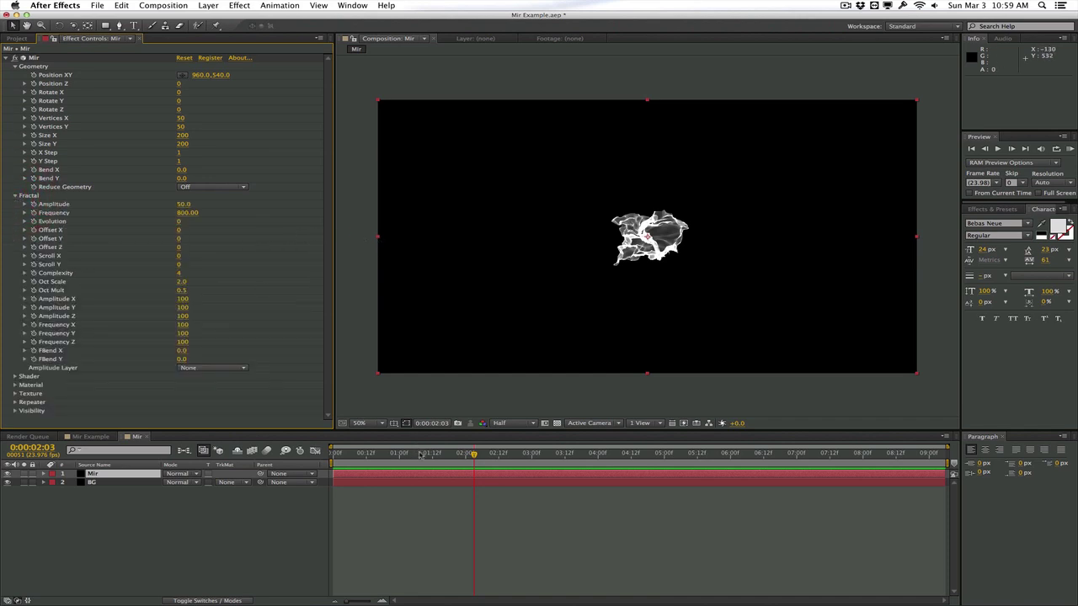
{"action": "left_click_drag", "start_coordinate": [418, 455], "coordinate": [435, 455]}
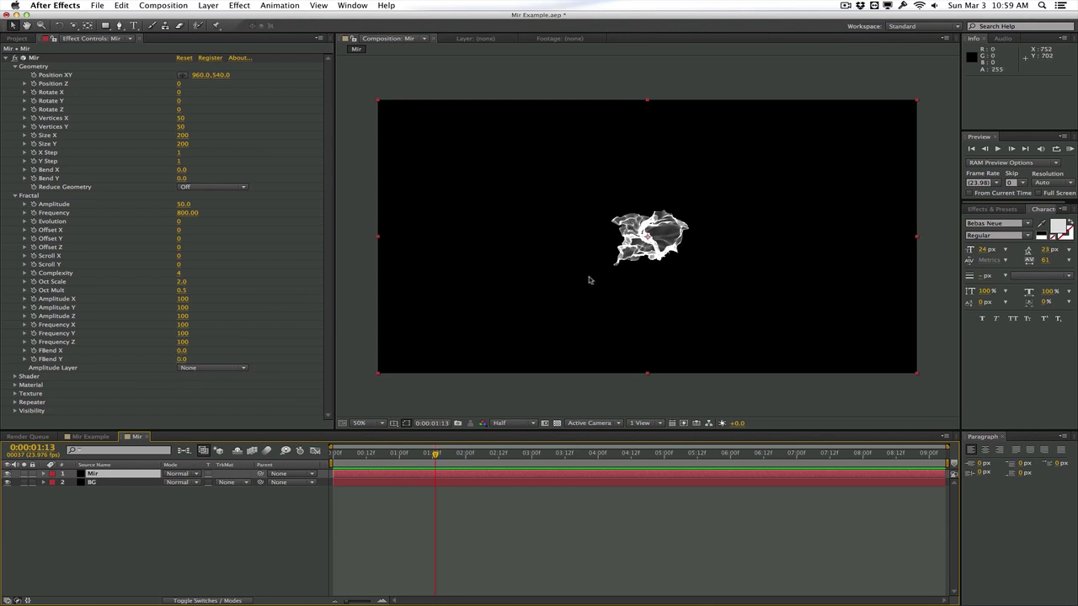
Add a new camera layer to the Mir composition with default settings.
{"action": "left_click", "coordinate": [209, 5]}
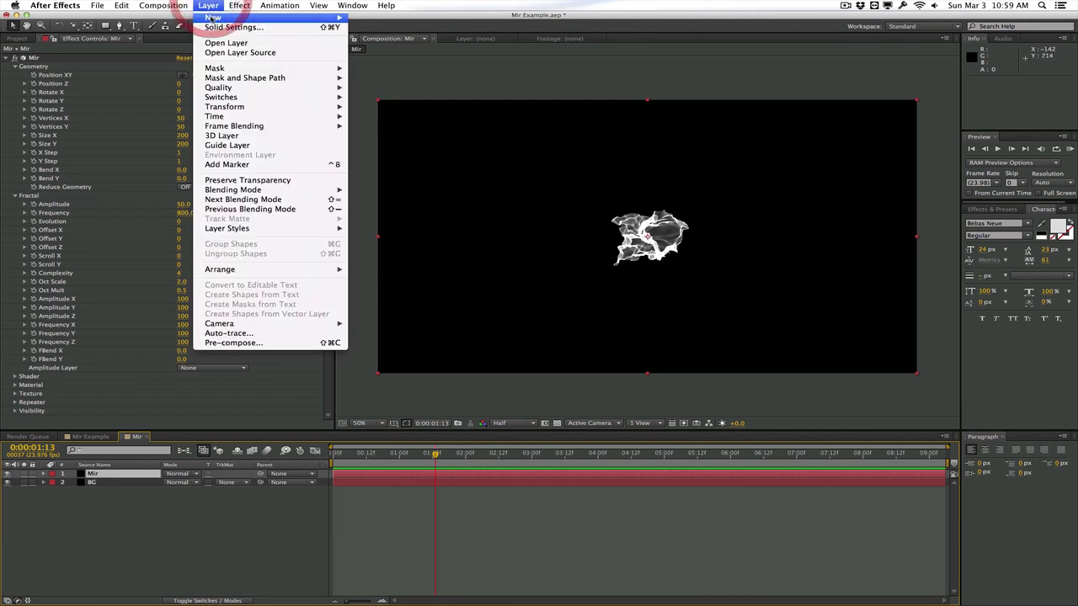
{"action": "mouse_move", "coordinate": [216, 17]}
{"action": "left_click", "coordinate": [393, 50]}
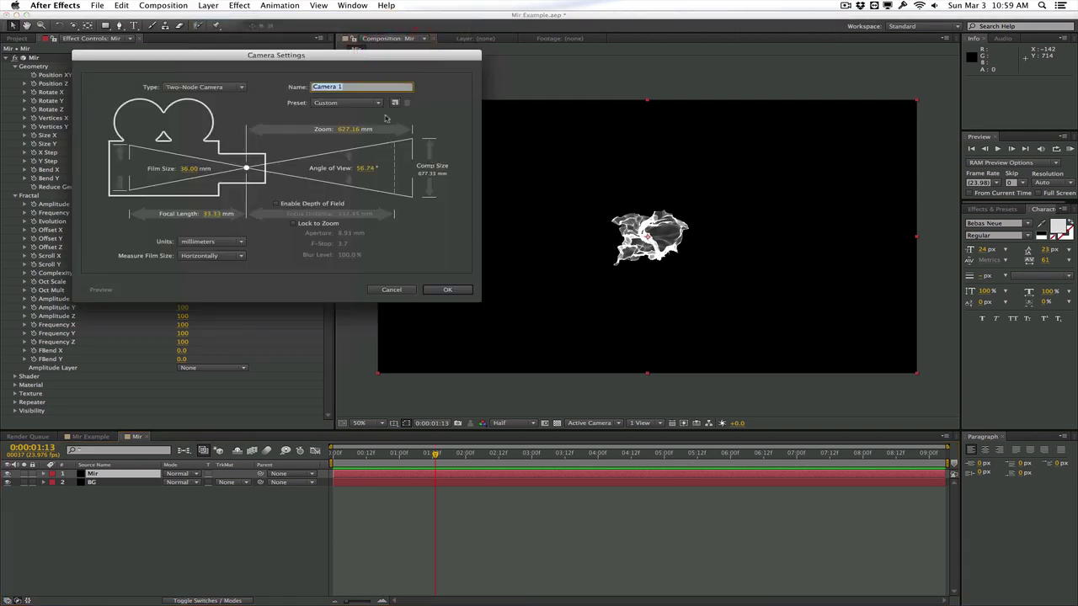
{"action": "key", "text": "Return"}
Dolly the camera in so the fractal mesh looks larger, then select the Mir layer.
{"action": "key", "text": "c"}
{"action": "left_click_drag", "start_coordinate": [648, 236], "coordinate": [459, 253]}
{"action": "left_click", "coordinate": [92, 482]}
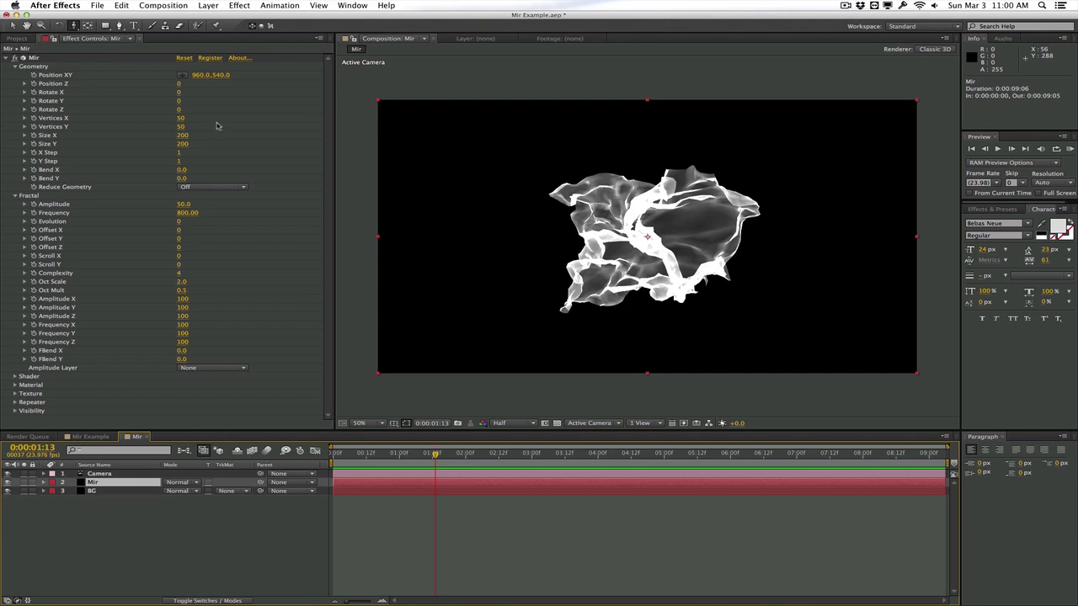
Set Mir's Size X to 990 and its vertices to 647 by 154.
{"action": "mouse_move", "coordinate": [184, 137]}
{"action": "left_mouse_down"}
{"action": "mouse_move", "coordinate": [217, 126]}
{"action": "mouse_move", "coordinate": [150, 135]}
{"action": "mouse_move", "coordinate": [214, 130]}
{"action": "mouse_move", "coordinate": [176, 137]}
{"action": "left_mouse_up"}
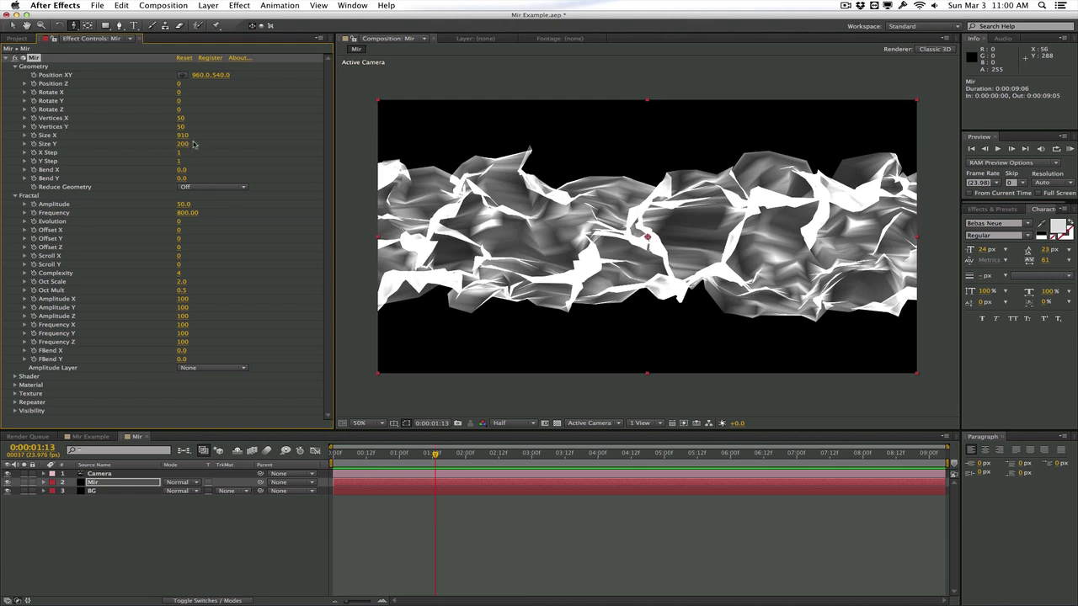
{"action": "mouse_move", "coordinate": [183, 138]}
{"action": "left_mouse_down"}
{"action": "mouse_move", "coordinate": [171, 139]}
{"action": "mouse_move", "coordinate": [187, 133]}
{"action": "left_mouse_up"}
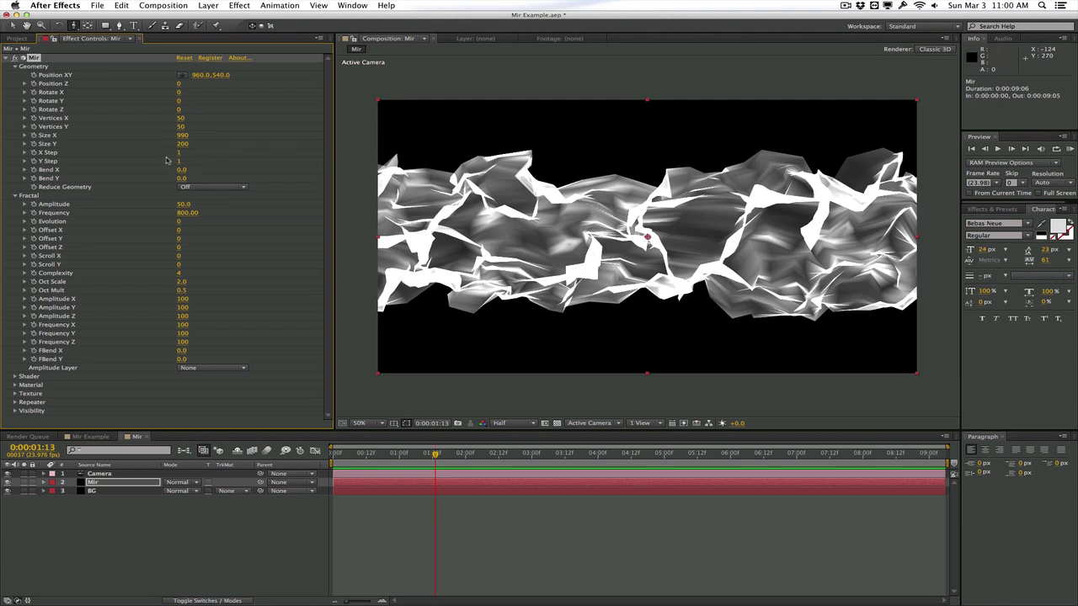
{"action": "left_click_drag", "start_coordinate": [180, 118], "coordinate": [282, 118]}
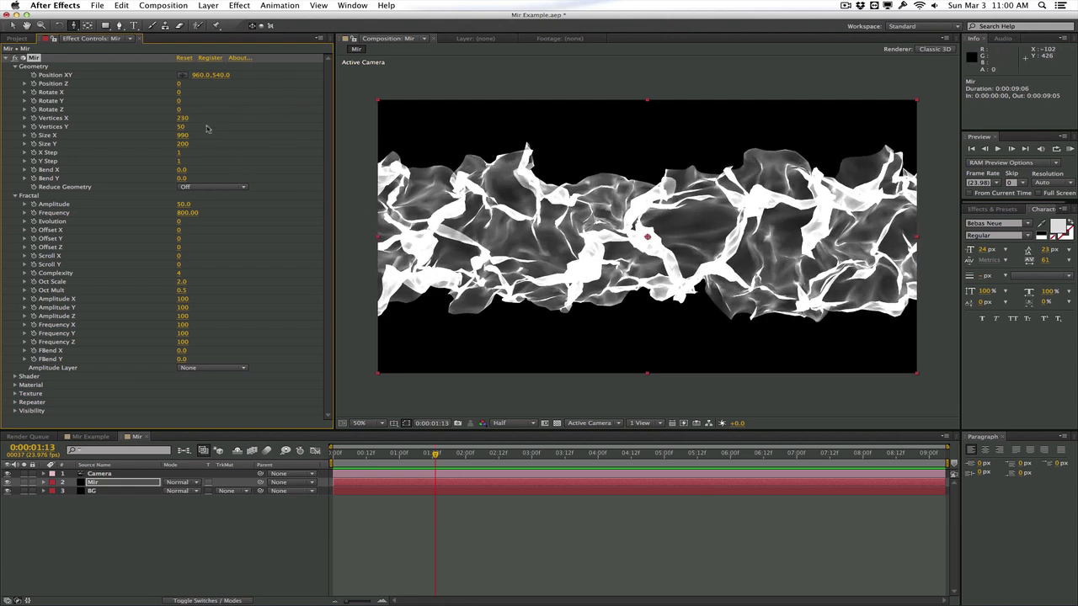
{"action": "left_click_drag", "start_coordinate": [181, 118], "coordinate": [328, 115]}
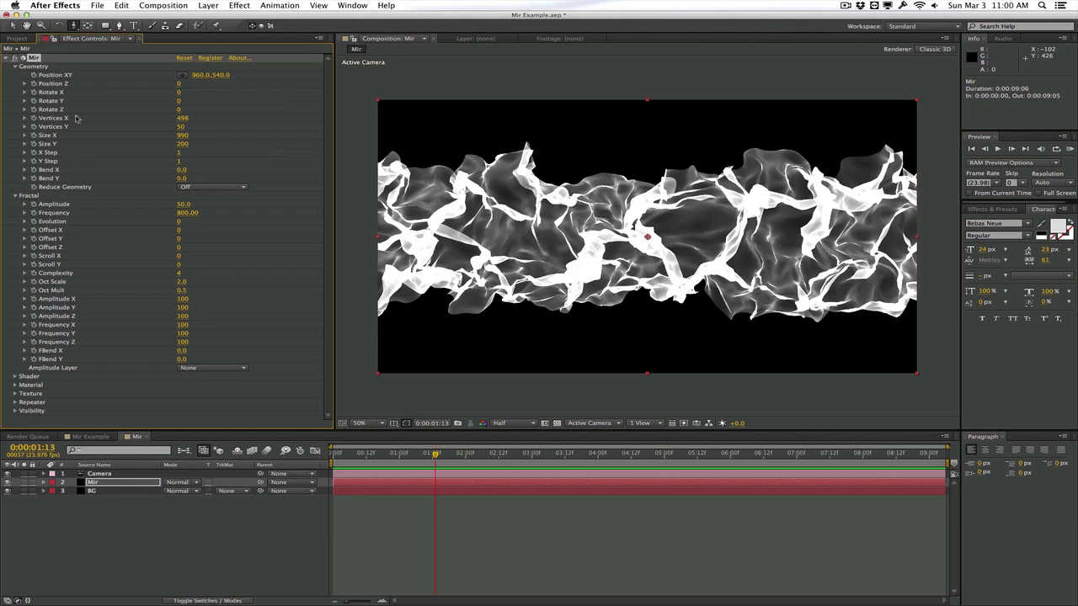
{"action": "mouse_move", "coordinate": [180, 128]}
{"action": "left_mouse_down"}
{"action": "mouse_move", "coordinate": [236, 126]}
{"action": "mouse_move", "coordinate": [228, 115]}
{"action": "mouse_move", "coordinate": [197, 117]}
{"action": "left_mouse_up"}
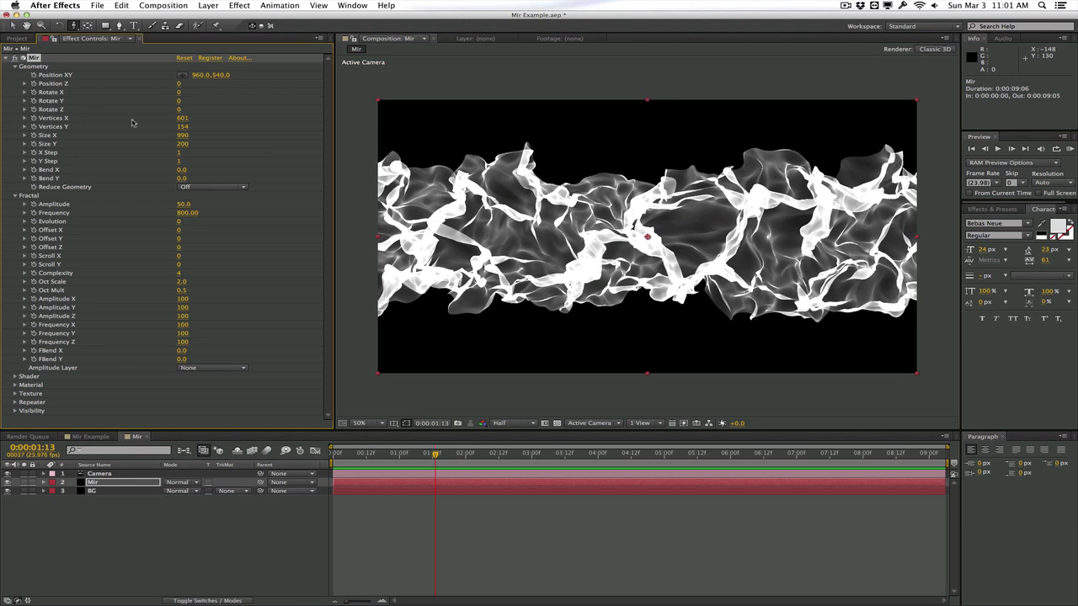
{"action": "left_click_drag", "start_coordinate": [182, 119], "coordinate": [207, 113]}
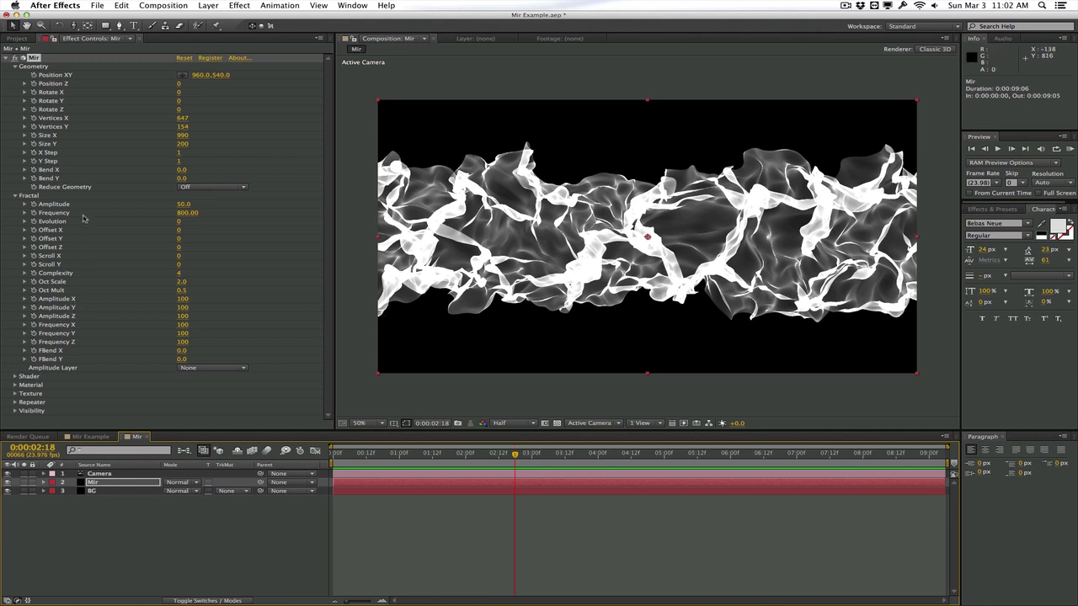
Lower the fractal Frequency to 348 and Amplitude to 49, checking frames, then return to the start.
{"action": "left_click", "coordinate": [190, 217]}
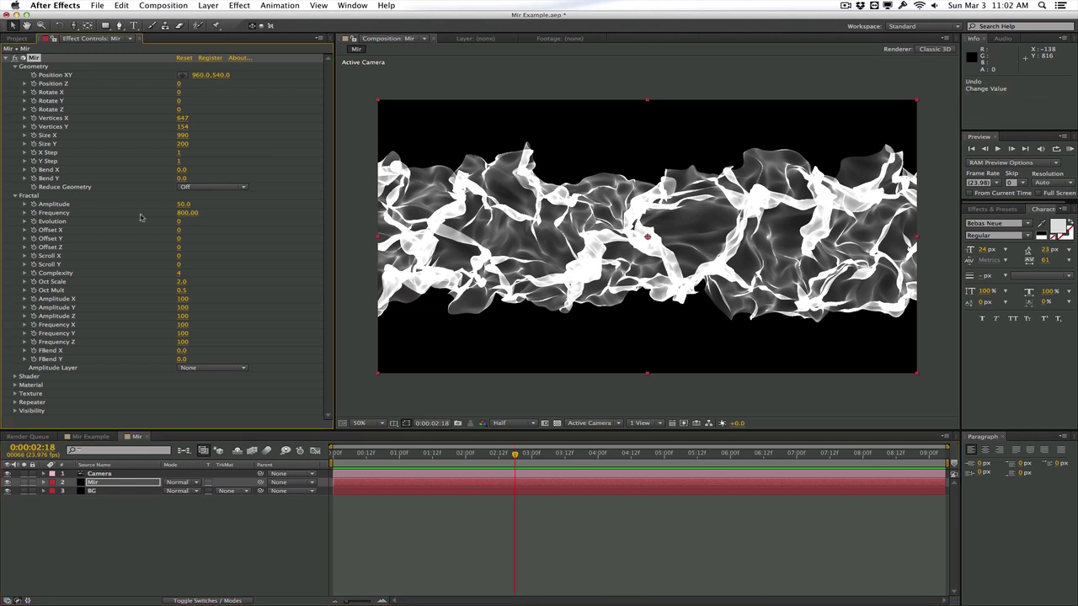
{"action": "left_click_drag", "start_coordinate": [186, 213], "coordinate": [21, 228]}
{"action": "left_click_drag", "start_coordinate": [192, 216], "coordinate": [117, 217]}
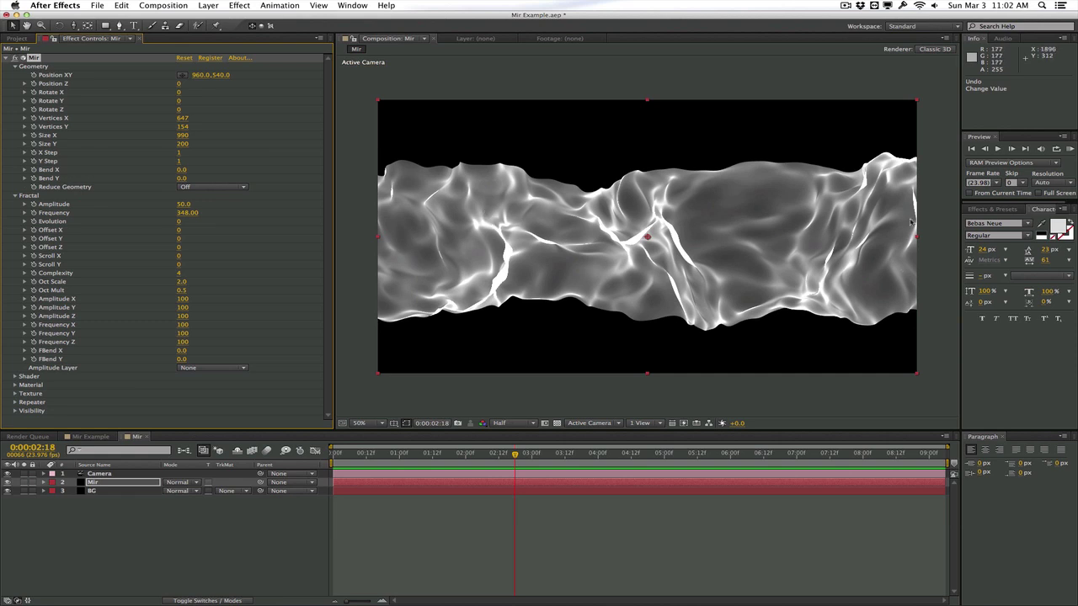
{"action": "left_click", "coordinate": [383, 455]}
{"action": "left_click_drag", "start_coordinate": [383, 455], "coordinate": [419, 455]}
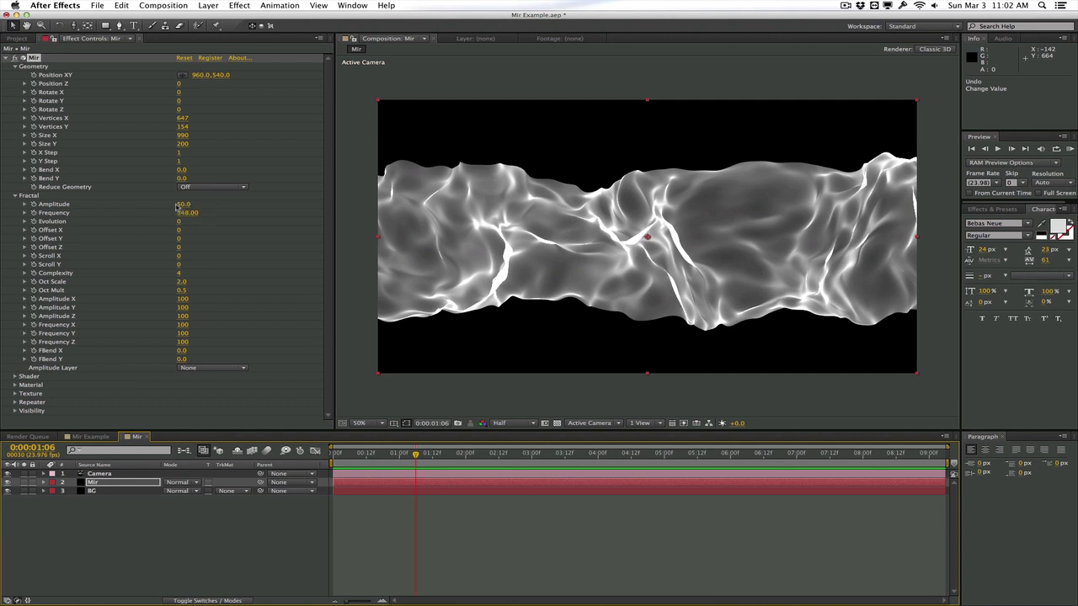
{"action": "mouse_move", "coordinate": [177, 205]}
{"action": "left_mouse_down"}
{"action": "mouse_move", "coordinate": [198, 202]}
{"action": "mouse_move", "coordinate": [181, 203]}
{"action": "left_mouse_up"}
{"action": "key", "text": "Home"}
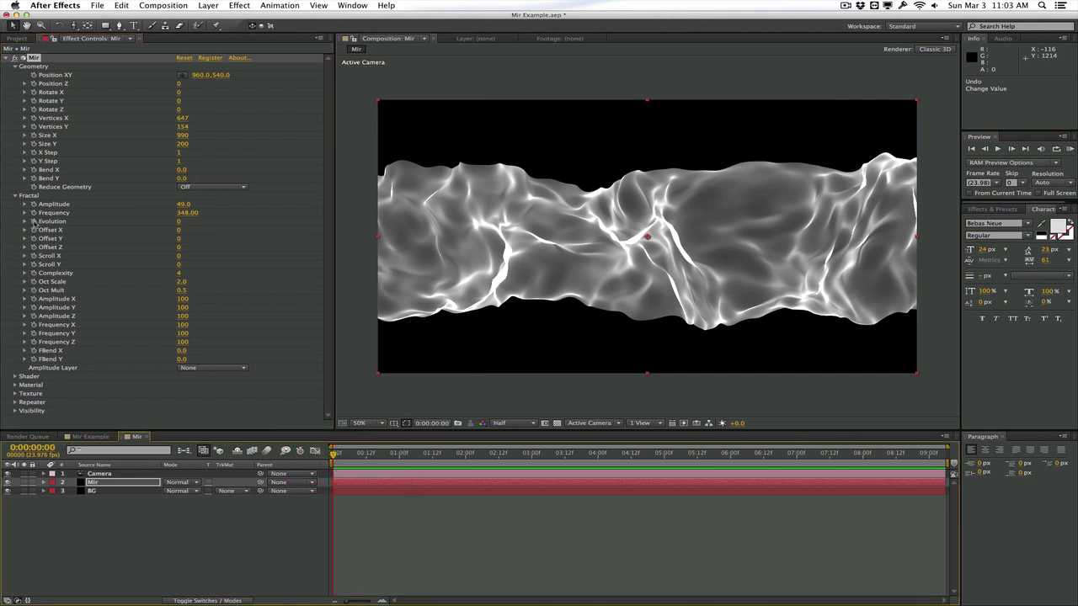
At 0:00:05:00 set Evolution 128, Offset X 819, Offset Y -37, then RAM preview.
{"action": "left_click", "coordinate": [34, 222]}
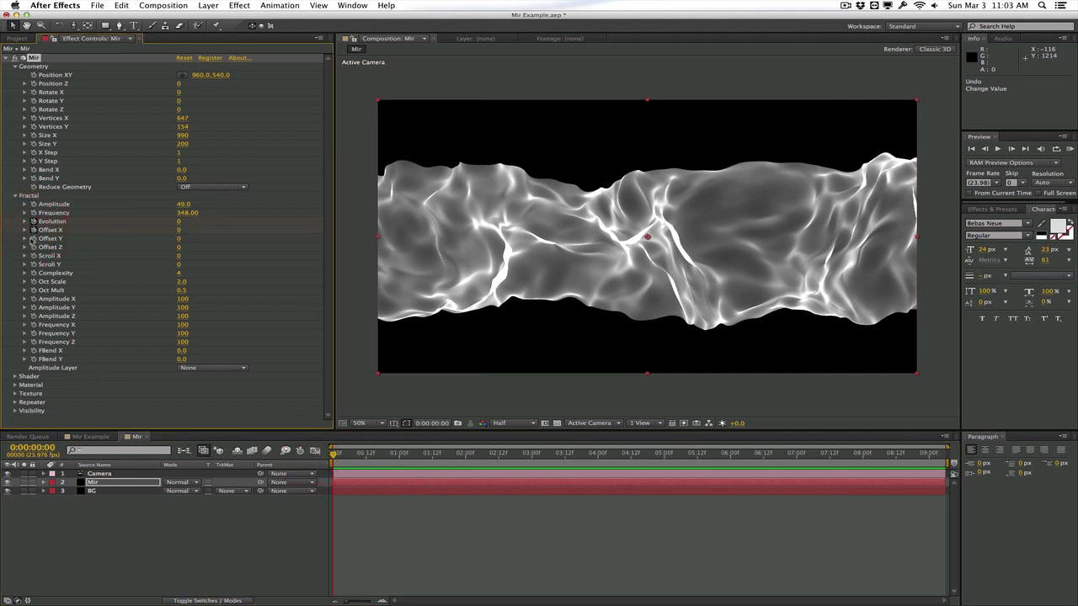
{"action": "left_click_drag", "start_coordinate": [397, 456], "coordinate": [664, 457]}
{"action": "left_click", "coordinate": [665, 457]}
{"action": "left_click_drag", "start_coordinate": [179, 224], "coordinate": [222, 220]}
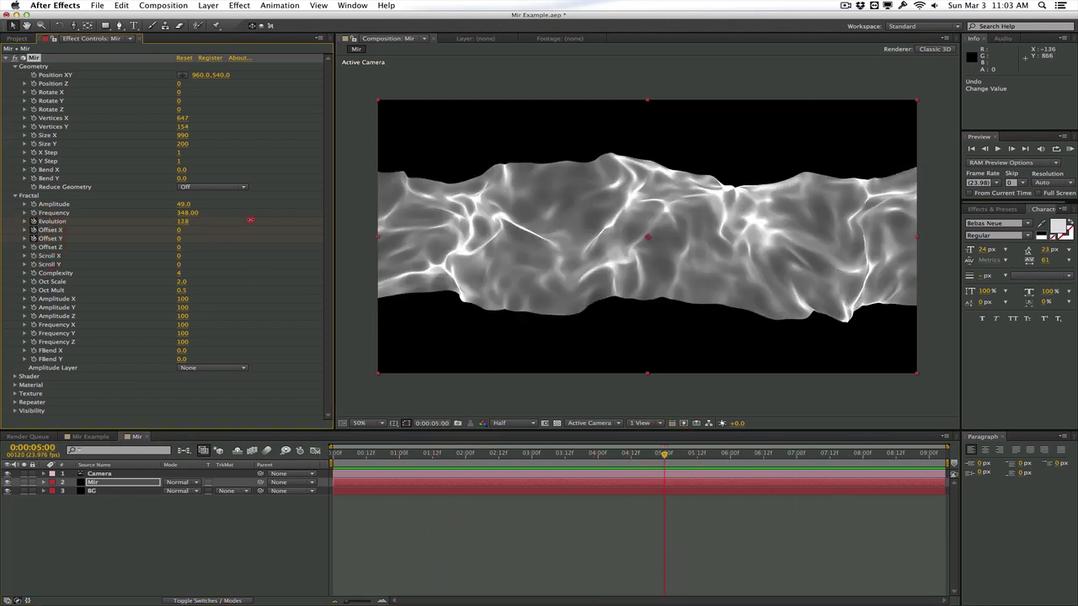
{"action": "left_click", "coordinate": [250, 220]}
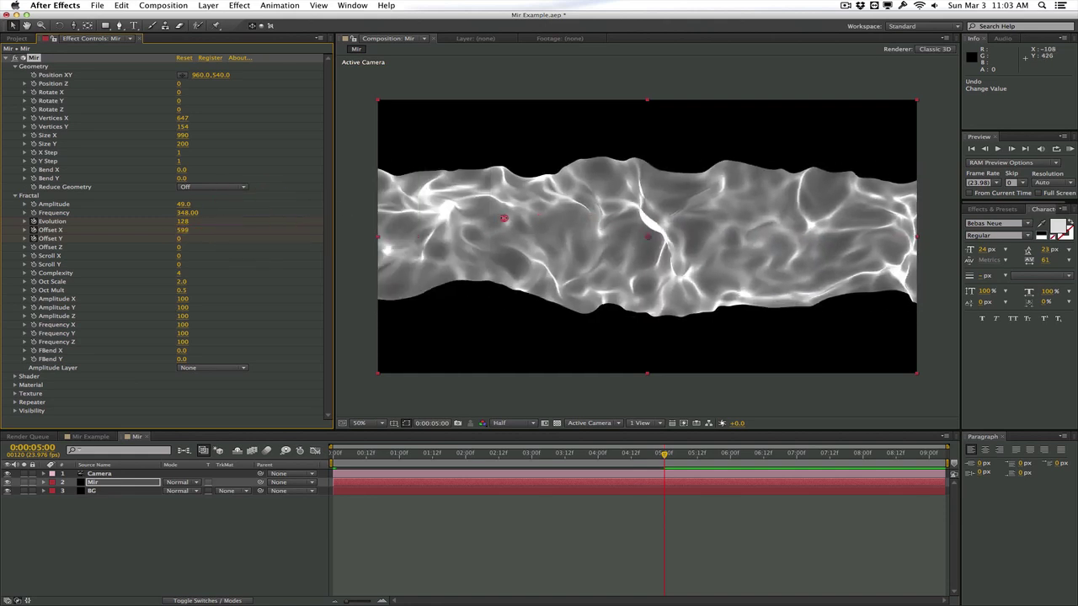
{"action": "left_click", "coordinate": [619, 213]}
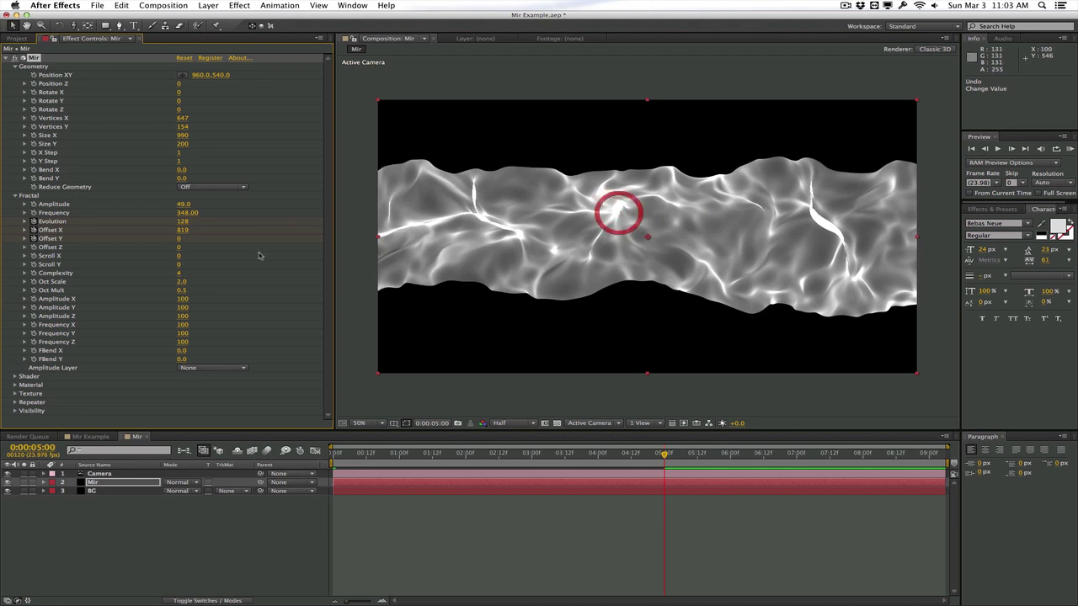
{"action": "left_click", "coordinate": [159, 242]}
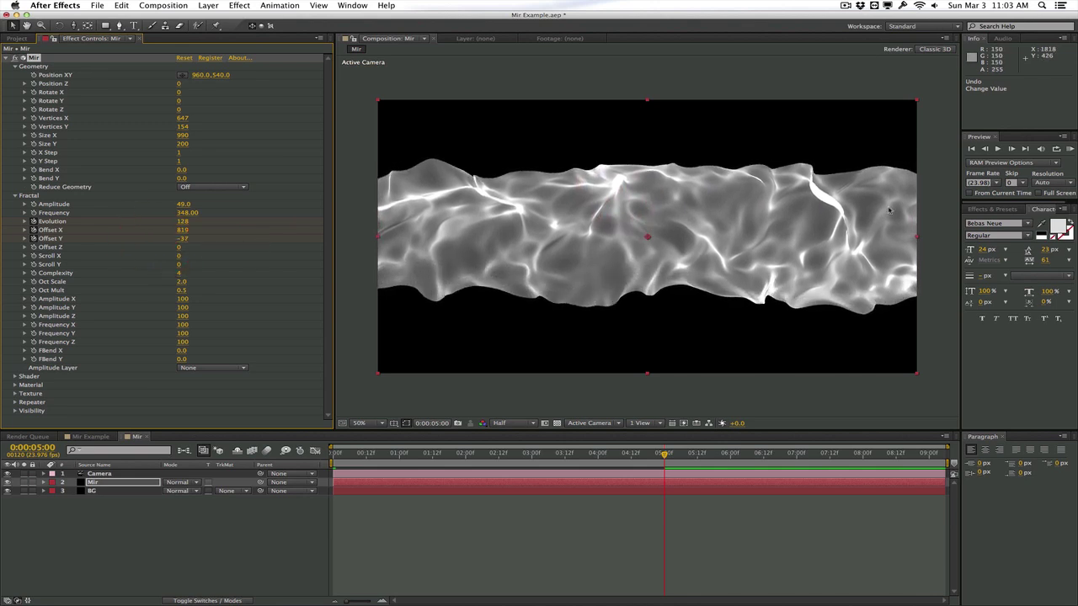
{"action": "left_click", "coordinate": [1069, 148]}
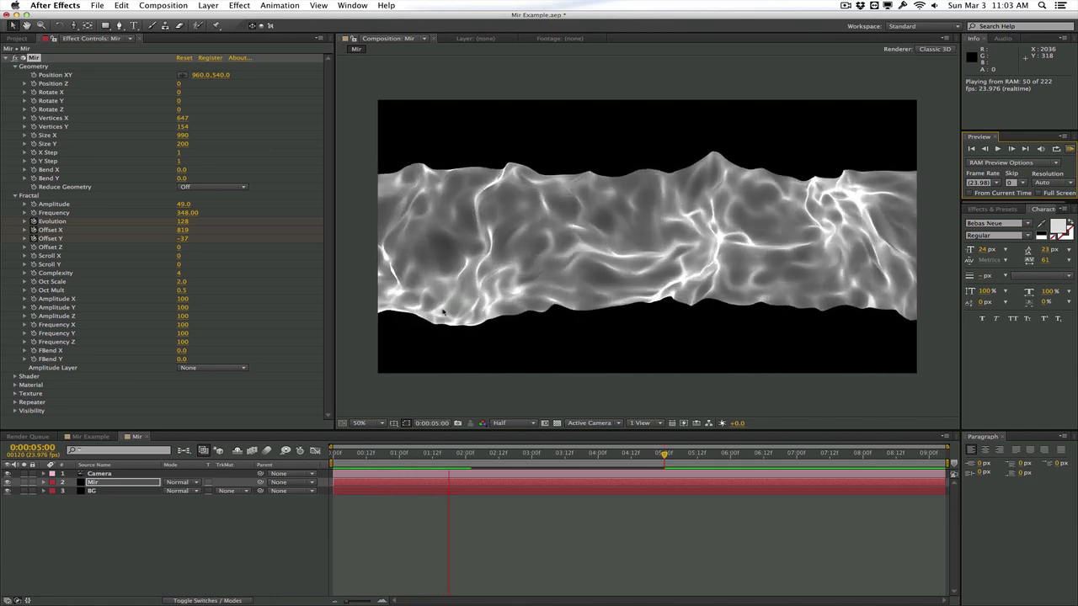
Stop the preview and set the fractal Frequency to 285, Evolution 50, offsets 321 and -14.
{"action": "left_click", "coordinate": [442, 310]}
{"action": "left_click_drag", "start_coordinate": [398, 455], "coordinate": [443, 454]}
{"action": "left_click", "coordinate": [187, 213]}
{"action": "left_click_drag", "start_coordinate": [149, 213], "coordinate": [236, 223]}
{"action": "left_click_drag", "start_coordinate": [392, 455], "coordinate": [466, 449]}
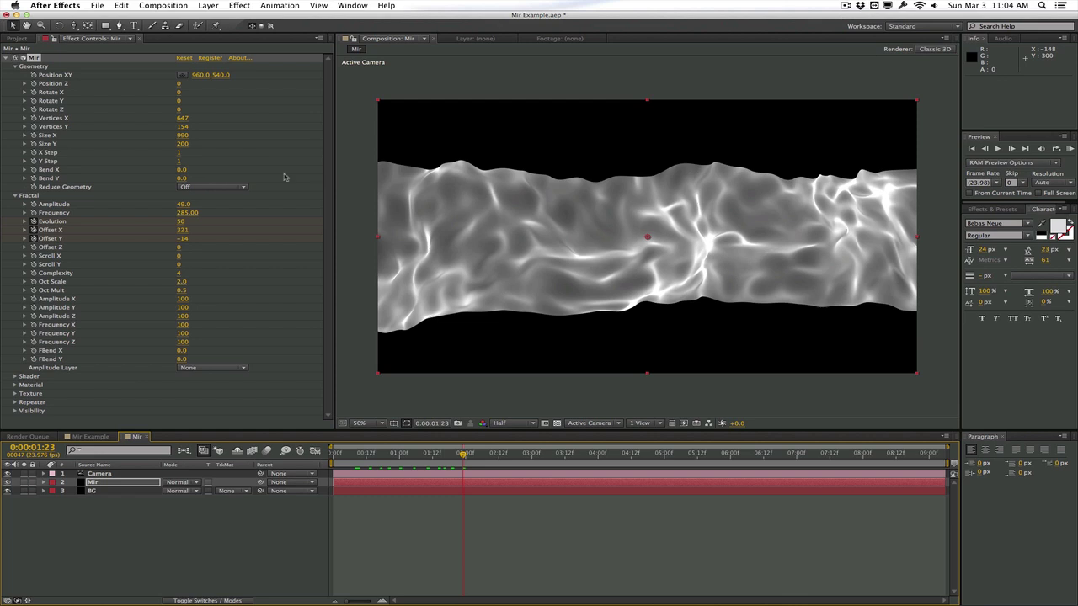
Create a new warm orange point light named Creme Light.
{"action": "left_click", "coordinate": [209, 6]}
{"action": "mouse_move", "coordinate": [209, 17]}
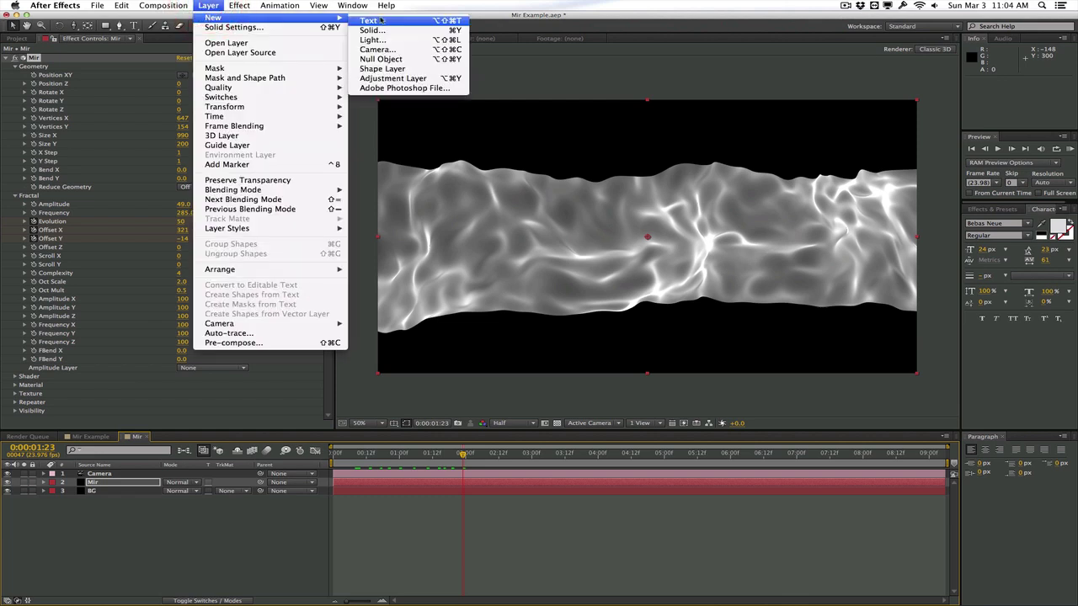
{"action": "left_click", "coordinate": [371, 36]}
{"action": "left_click_drag", "start_coordinate": [403, 64], "coordinate": [293, 113]}
{"action": "left_click", "coordinate": [344, 174]}
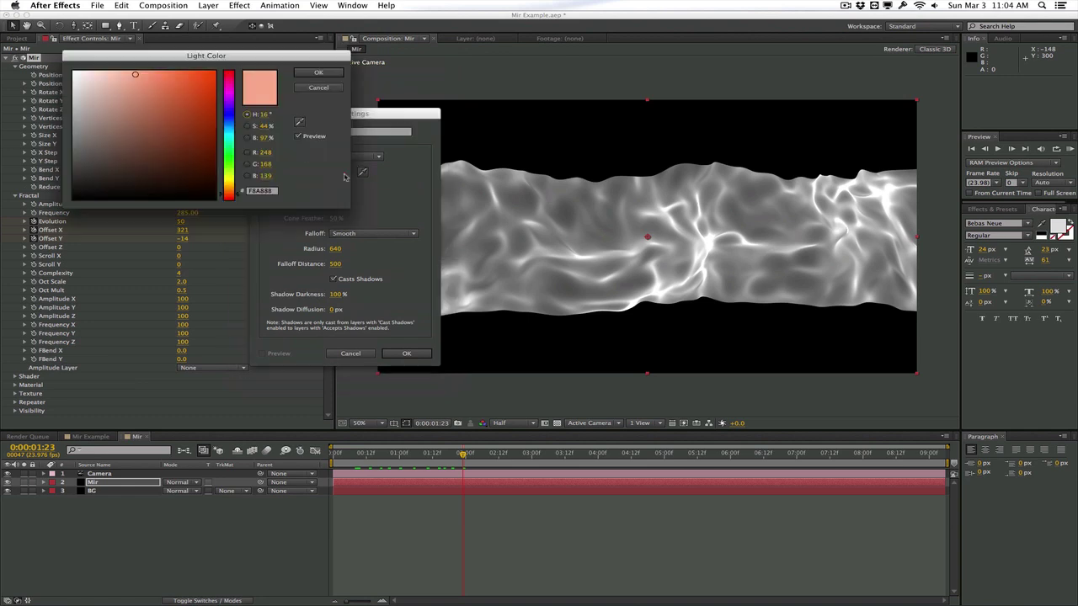
{"action": "left_click_drag", "start_coordinate": [225, 186], "coordinate": [226, 179]}
{"action": "key", "text": "Return"}
{"action": "left_click", "coordinate": [337, 131]}
{"action": "key", "text": "BackSpace"}
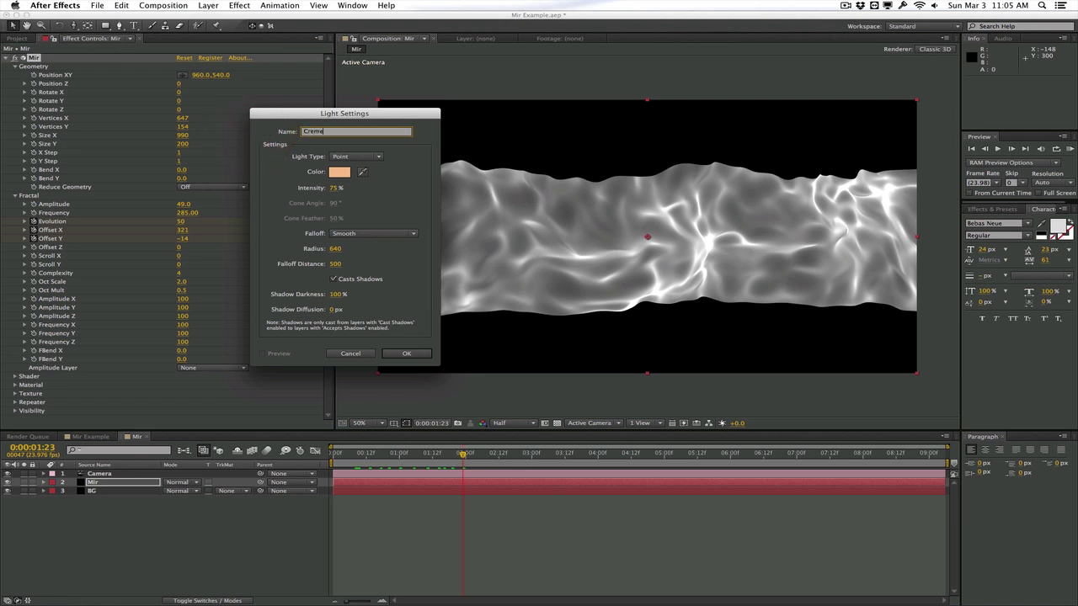
{"action": "key", "text": "Return"}
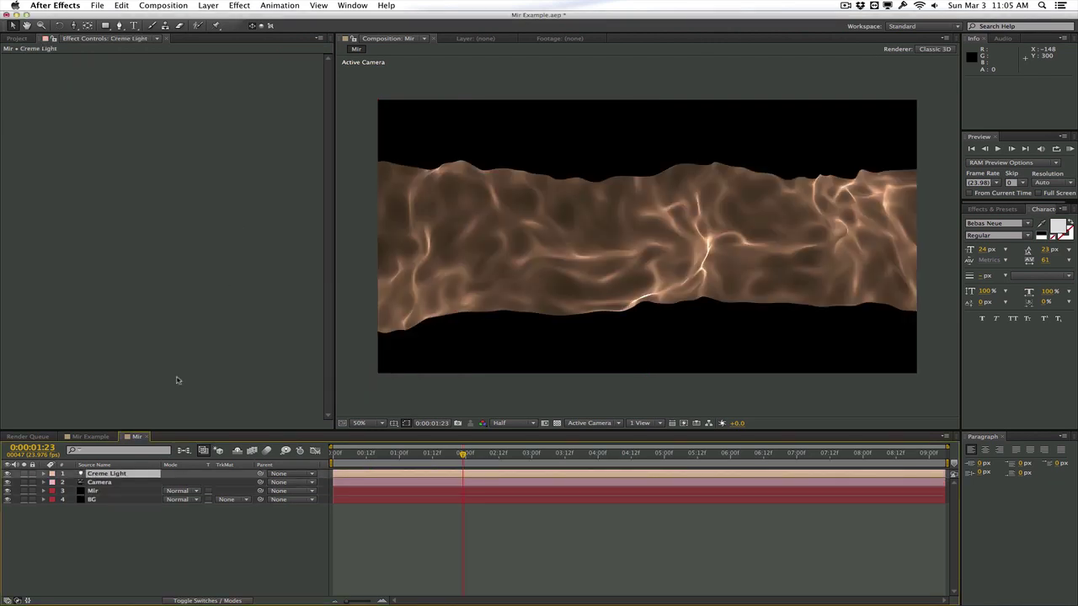
Duplicate the light, recolour it pale pink and rename it 'Pink Light'.
{"action": "left_click", "coordinate": [208, 5]}
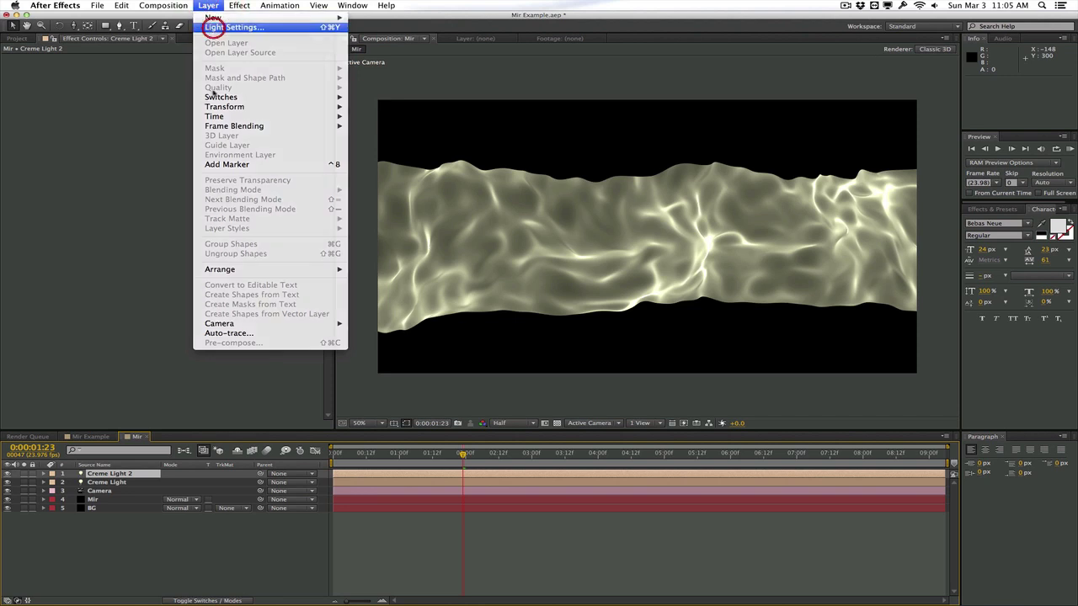
{"action": "key", "text": "super+alt+shift+l"}
{"action": "left_click", "coordinate": [340, 171]}
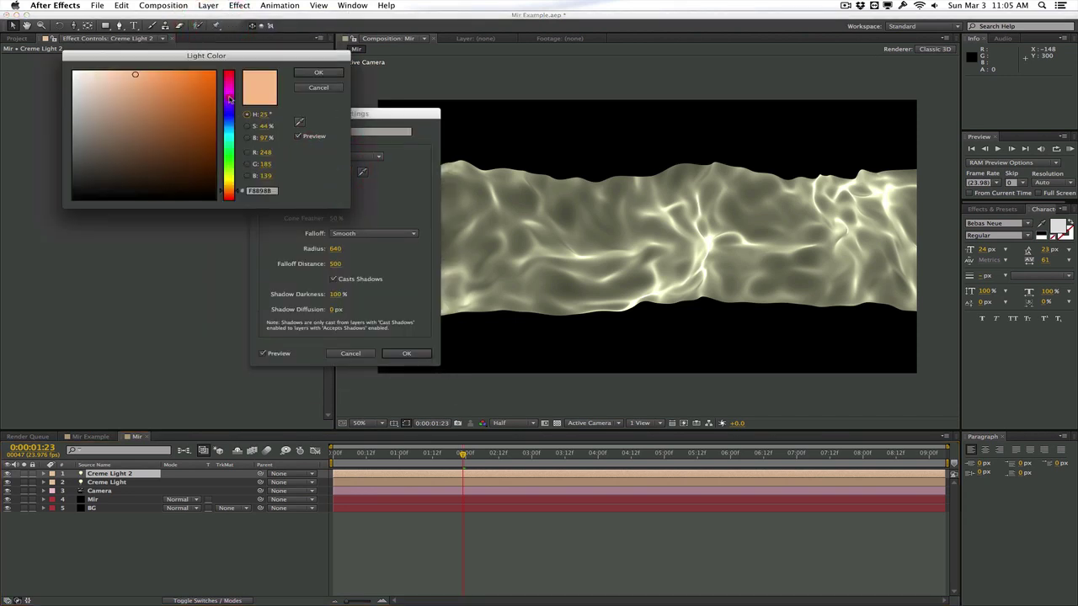
{"action": "left_click_drag", "start_coordinate": [230, 98], "coordinate": [234, 99]}
{"action": "left_click", "coordinate": [118, 72]}
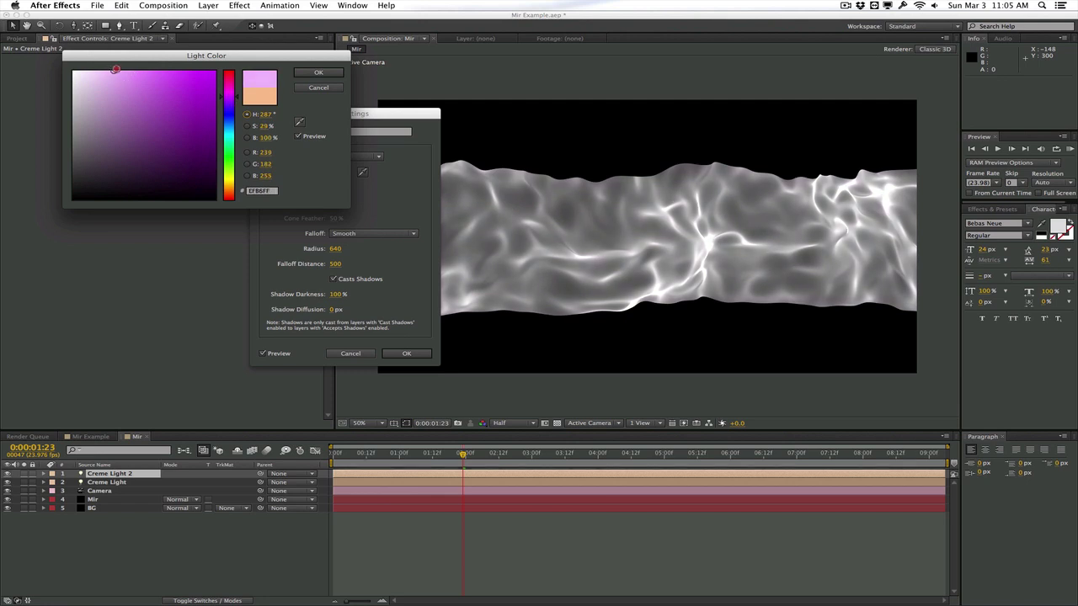
{"action": "key", "text": "Return"}
{"action": "double_click", "coordinate": [361, 132]}
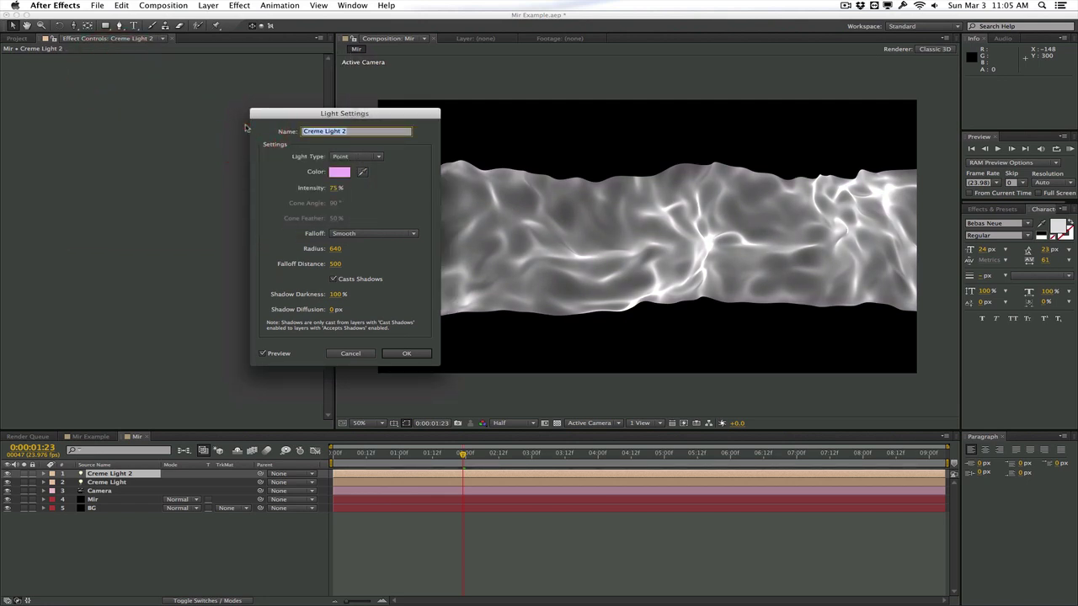
{"action": "type", "text": "Pink Light"}
{"action": "key", "text": "Return"}
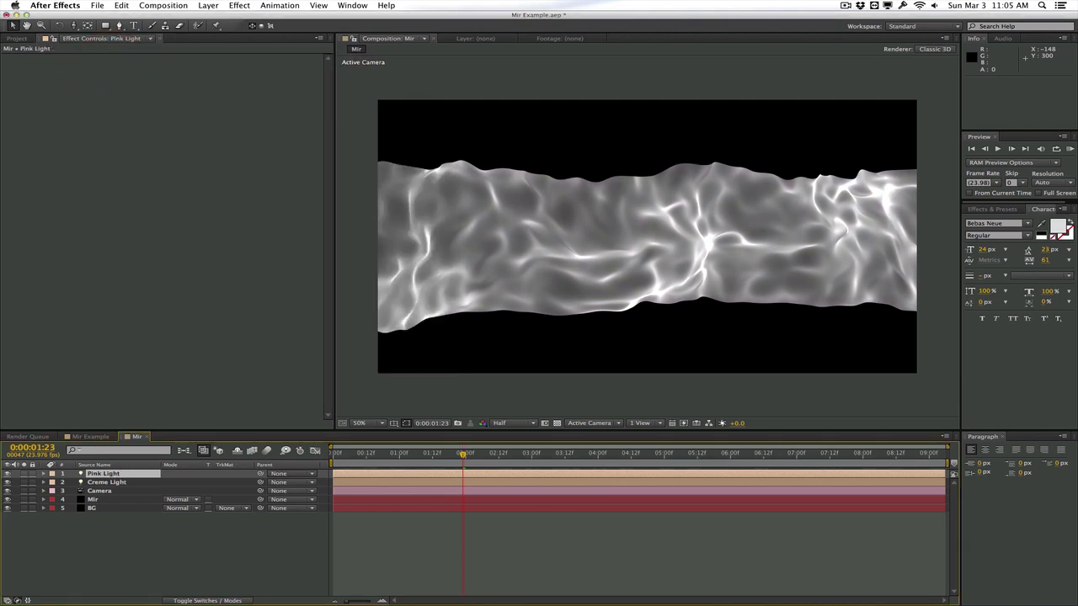
Set the Mir layer's Material falloff to Smooth.
{"action": "left_click", "coordinate": [99, 499]}
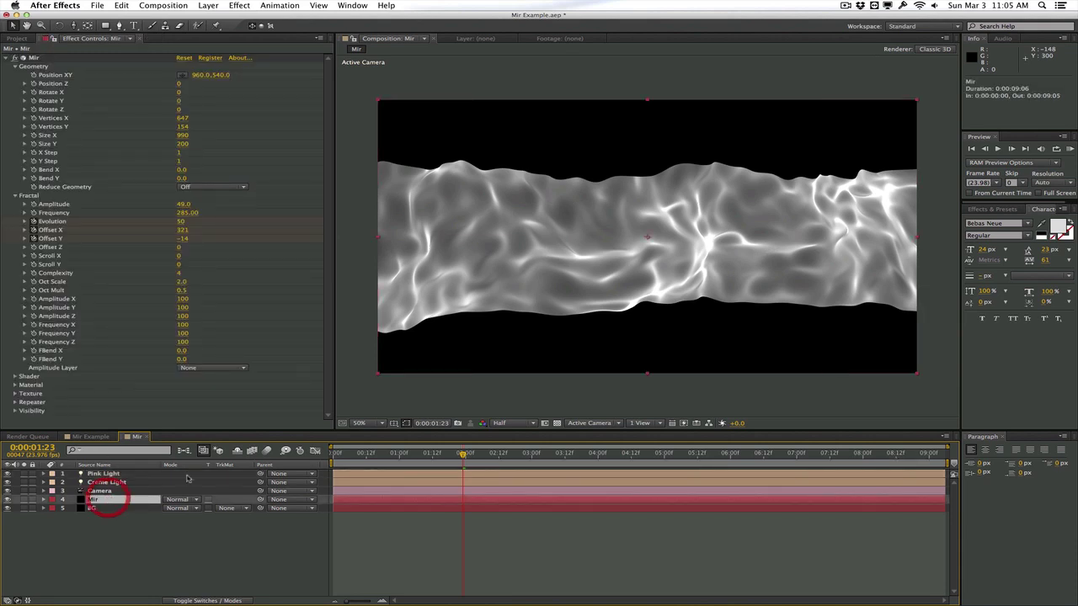
{"action": "left_click", "coordinate": [15, 375]}
{"action": "left_click", "coordinate": [15, 403]}
{"action": "scroll", "coordinate": [17, 399], "scroll_direction": "down", "scroll_amount": 2}
{"action": "scroll", "coordinate": [17, 399], "scroll_direction": "down", "scroll_amount": 1}
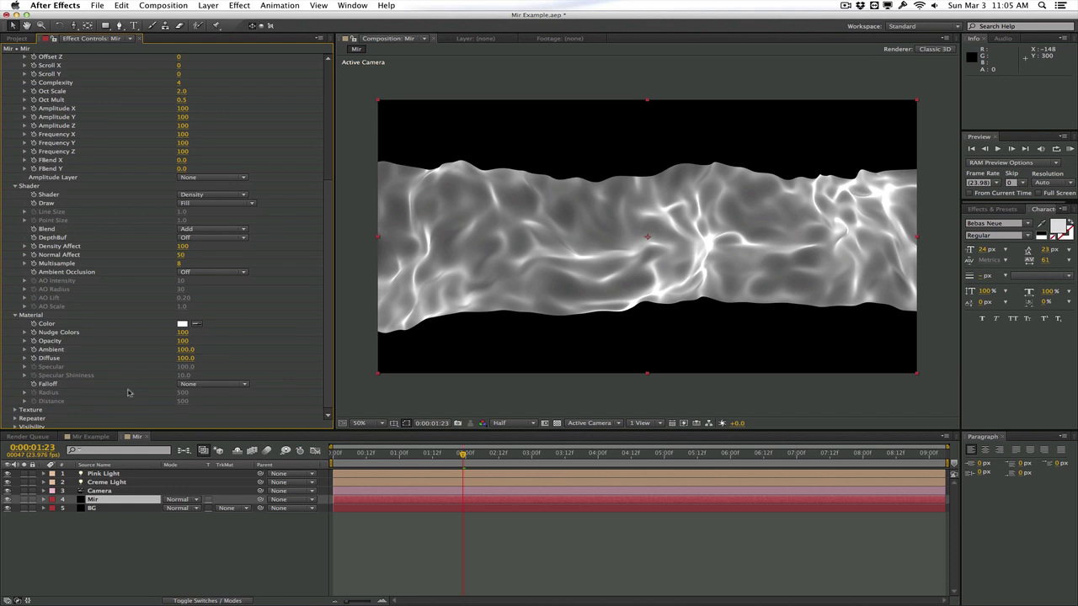
{"action": "left_click", "coordinate": [221, 384]}
{"action": "left_click", "coordinate": [221, 403]}
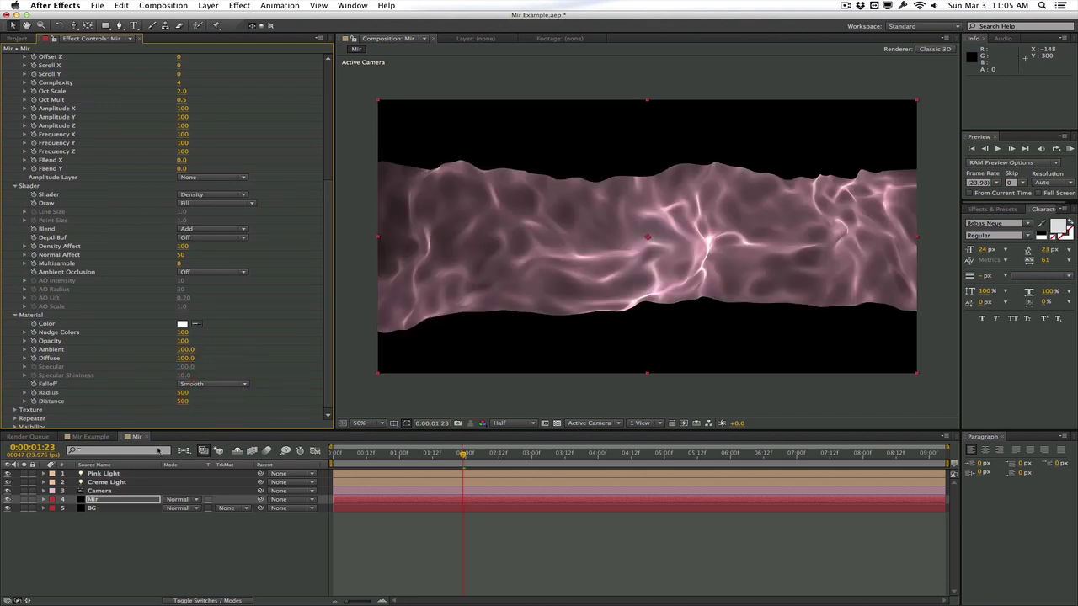
Move Creme Light to 1294, 460, -258.7 and Pink Light to 741, 460, -717.7.
{"action": "left_click", "coordinate": [133, 481]}
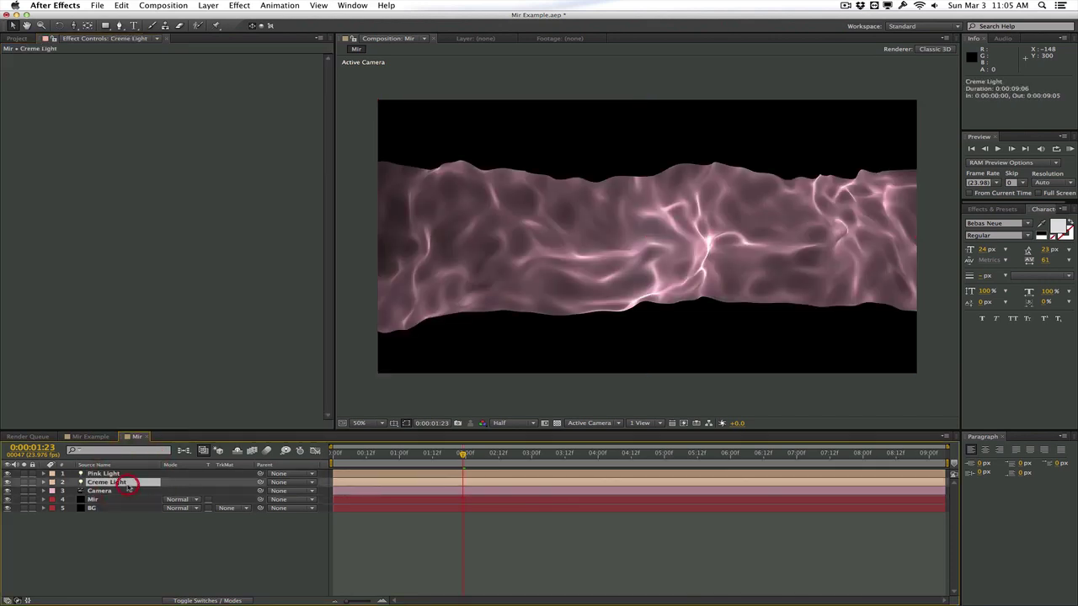
{"action": "key", "text": "p"}
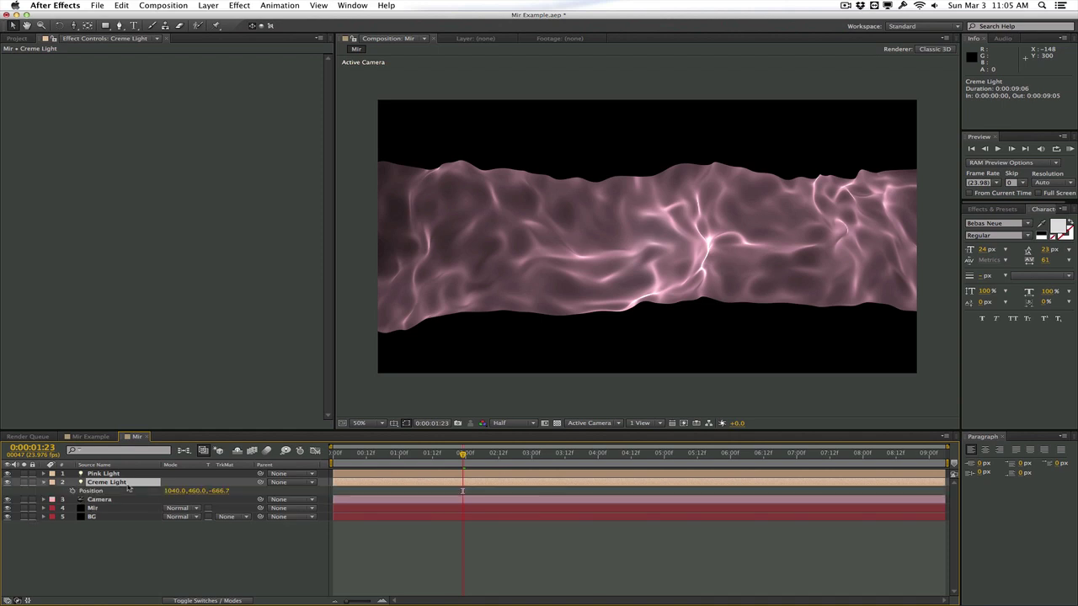
{"action": "left_click_drag", "start_coordinate": [221, 491], "coordinate": [393, 446]}
{"action": "left_click", "coordinate": [101, 474]}
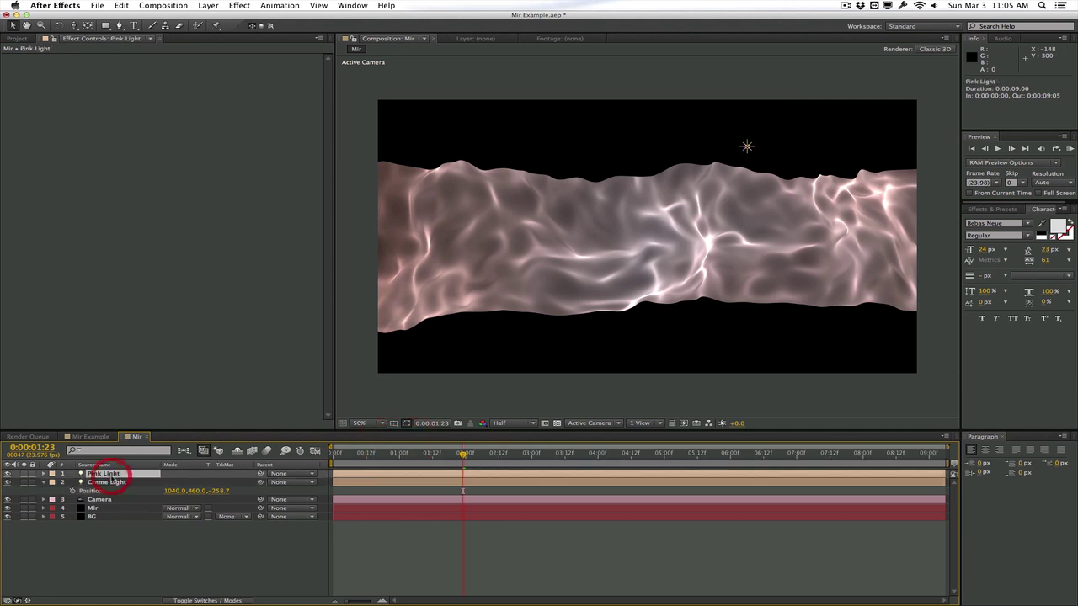
{"action": "key", "text": "p"}
{"action": "left_click_drag", "start_coordinate": [218, 482], "coordinate": [308, 489]}
{"action": "left_click", "coordinate": [178, 487]}
{"action": "left_click_drag", "start_coordinate": [175, 483], "coordinate": [61, 483]}
Set Mir's material to Diffuse 87, Radius 410 and Distance 510, keeping white colour.
{"action": "left_click", "coordinate": [110, 508]}
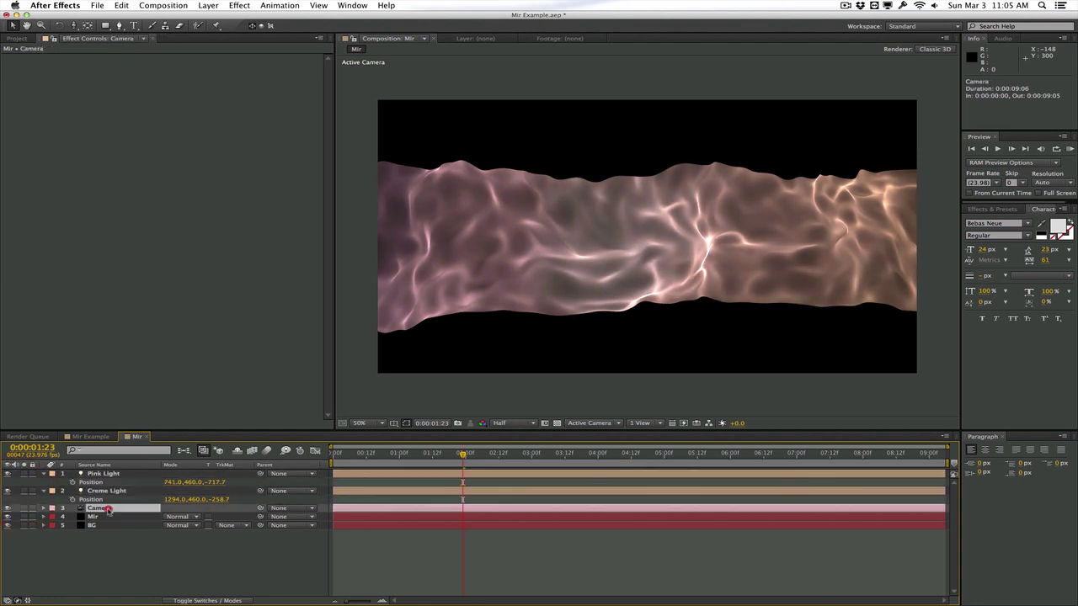
{"action": "left_click", "coordinate": [107, 518]}
{"action": "scroll", "coordinate": [130, 300], "scroll_direction": "down", "scroll_amount": 8}
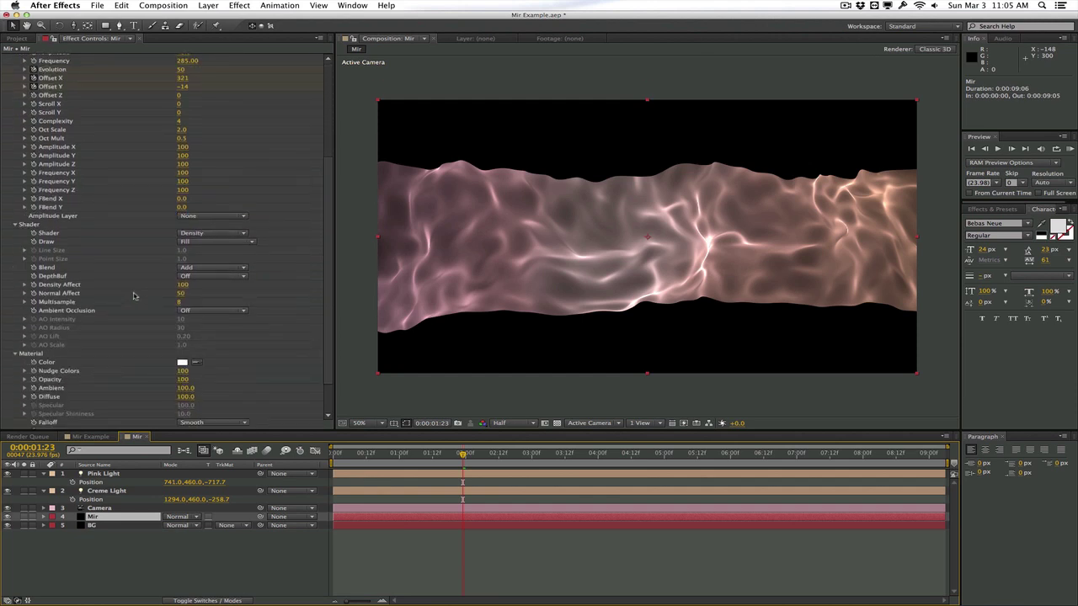
{"action": "scroll", "coordinate": [133, 296], "scroll_direction": "down", "scroll_amount": 2}
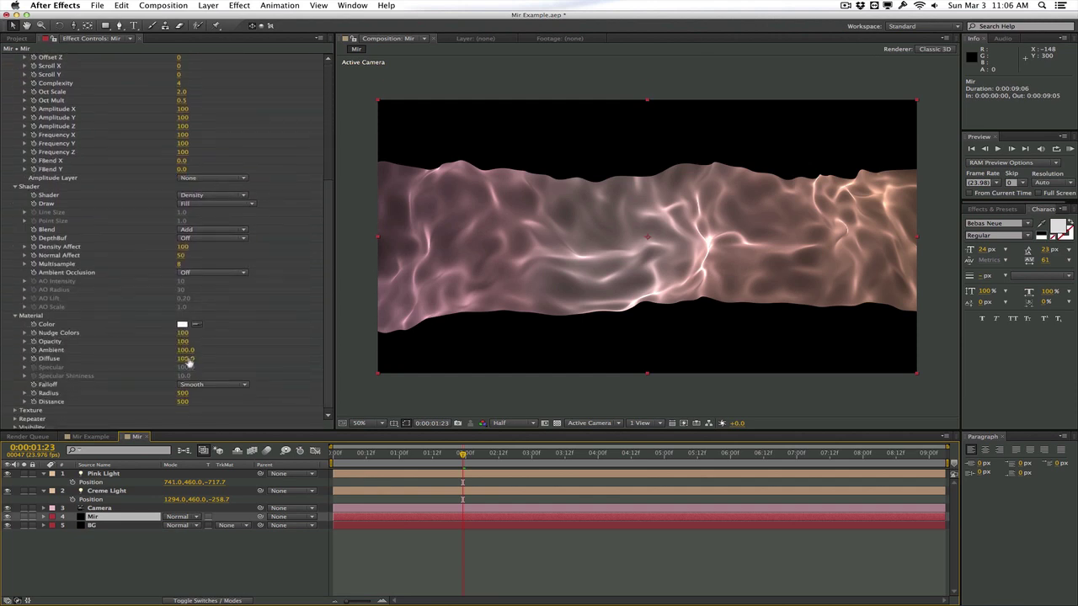
{"action": "left_click_drag", "start_coordinate": [191, 359], "coordinate": [195, 402]}
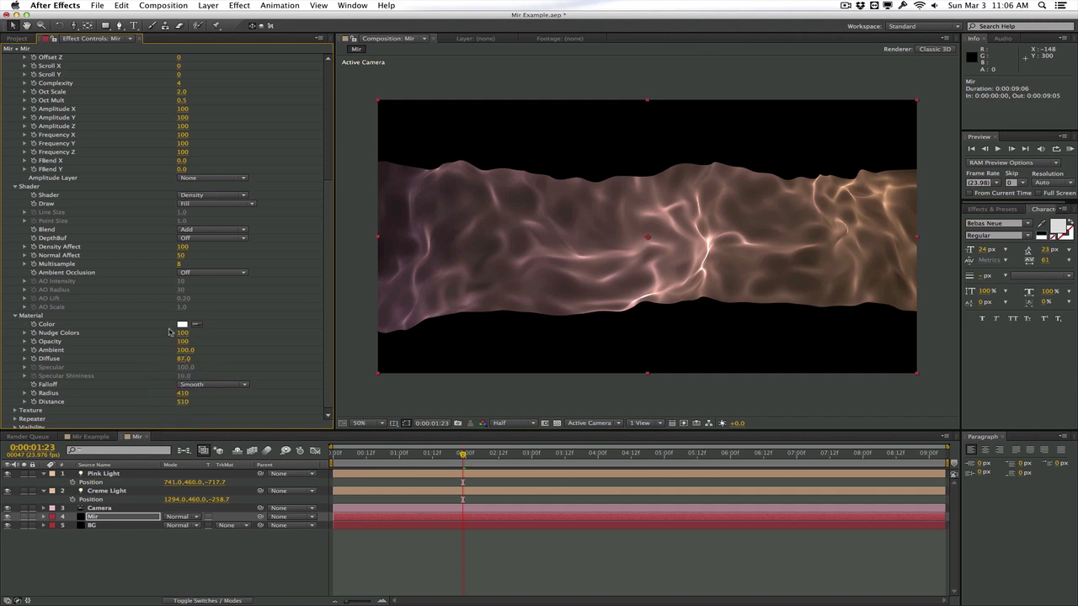
{"action": "left_click", "coordinate": [182, 325]}
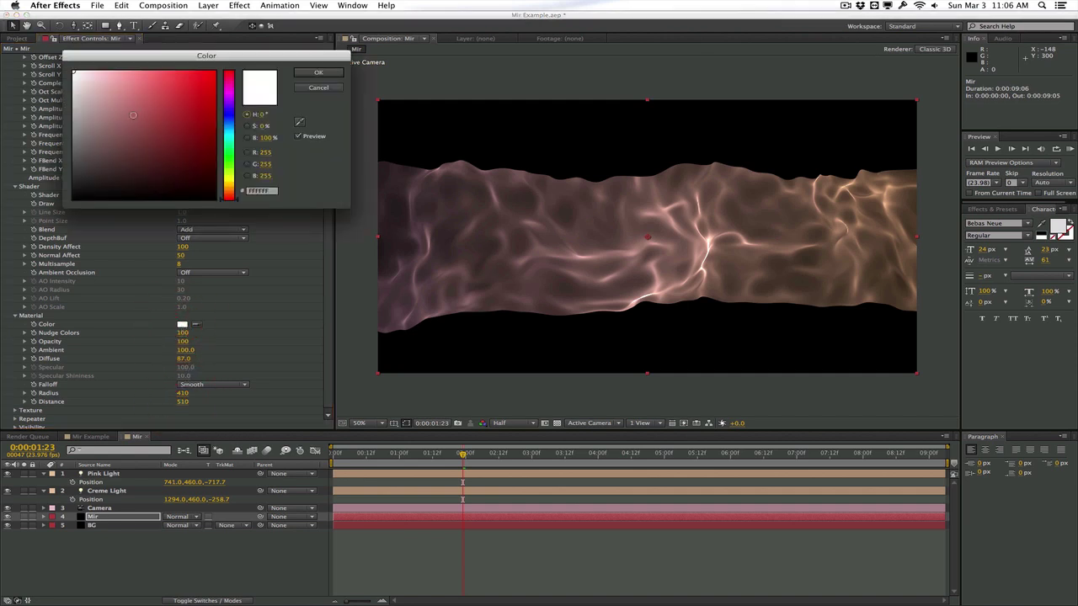
{"action": "left_click", "coordinate": [313, 88]}
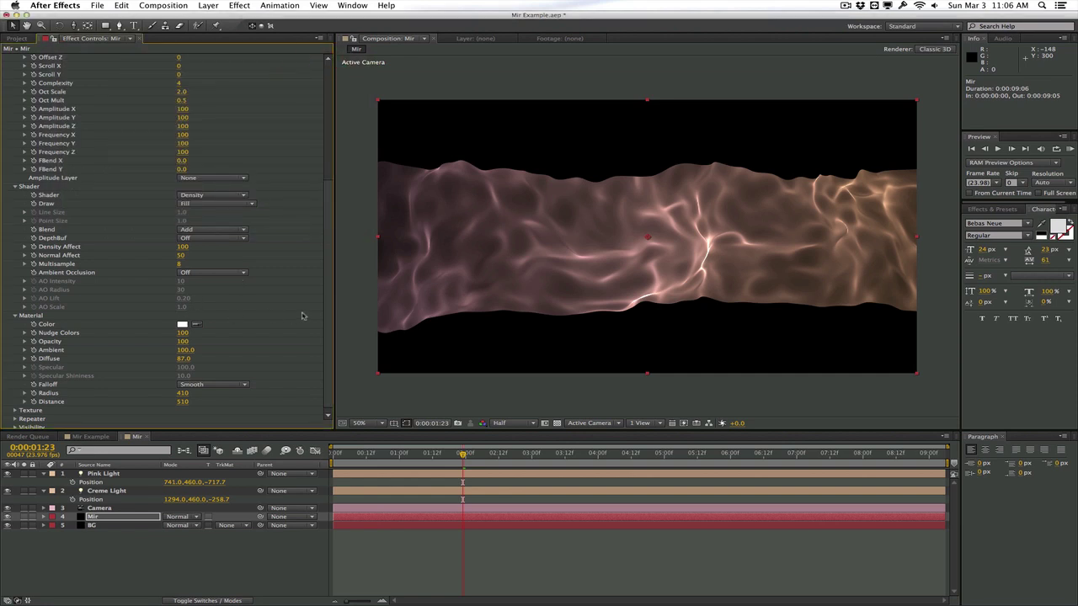
{"action": "mouse_move", "coordinate": [330, 309]}
{"action": "left_mouse_down"}
{"action": "mouse_move", "coordinate": [332, 278]}
{"action": "mouse_move", "coordinate": [327, 288]}
{"action": "left_mouse_up"}
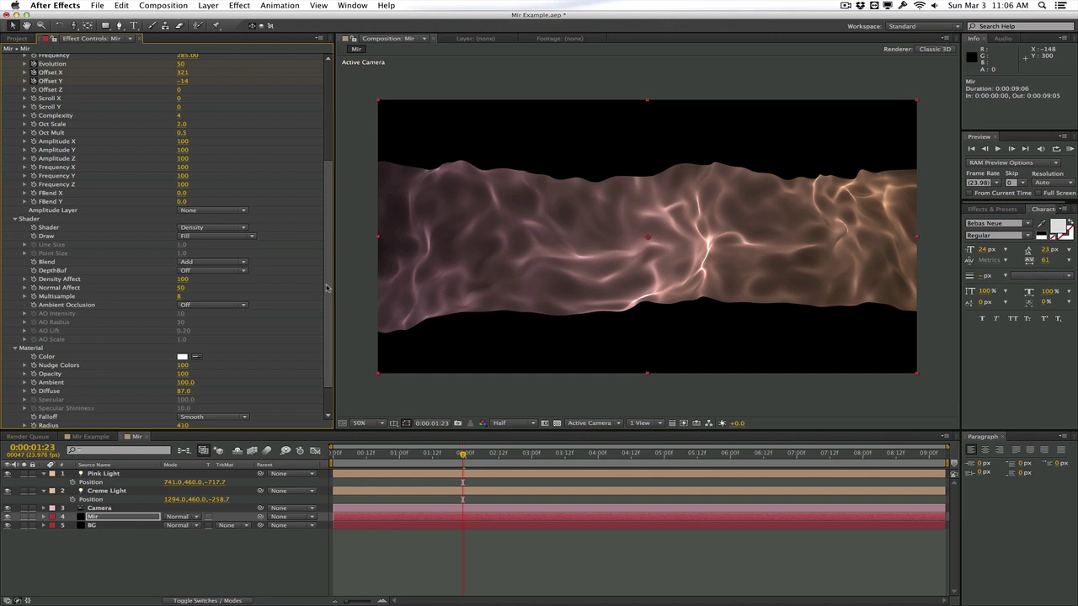
{"action": "scroll", "coordinate": [326, 288], "scroll_direction": "up", "scroll_amount": 2}
{"action": "left_click", "coordinate": [327, 265]}
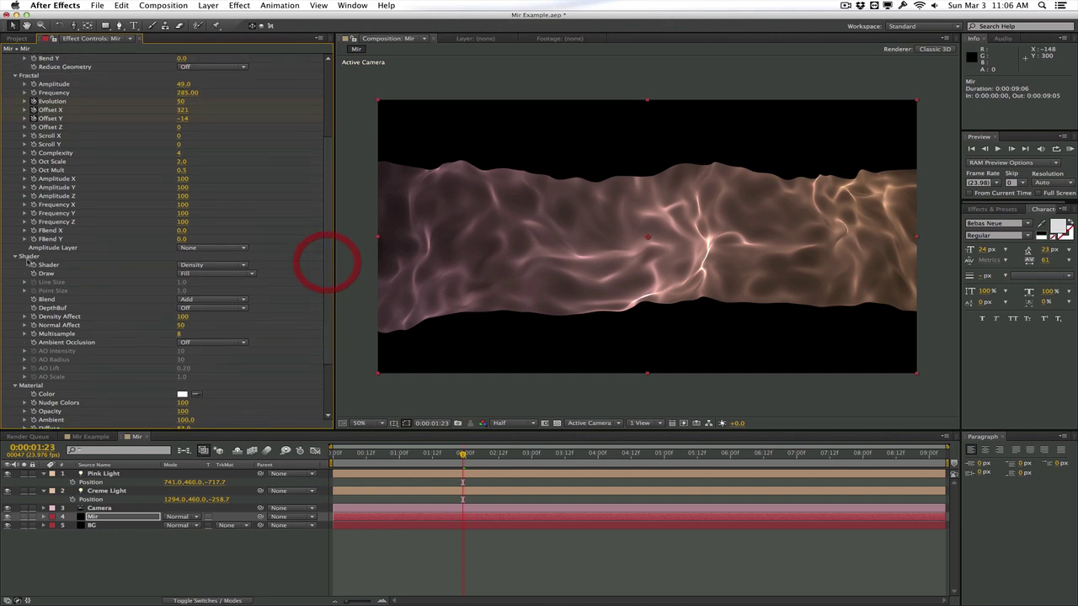
Switch the Mir shader to Phong and scrub the timeline to preview it.
{"action": "left_click", "coordinate": [225, 266]}
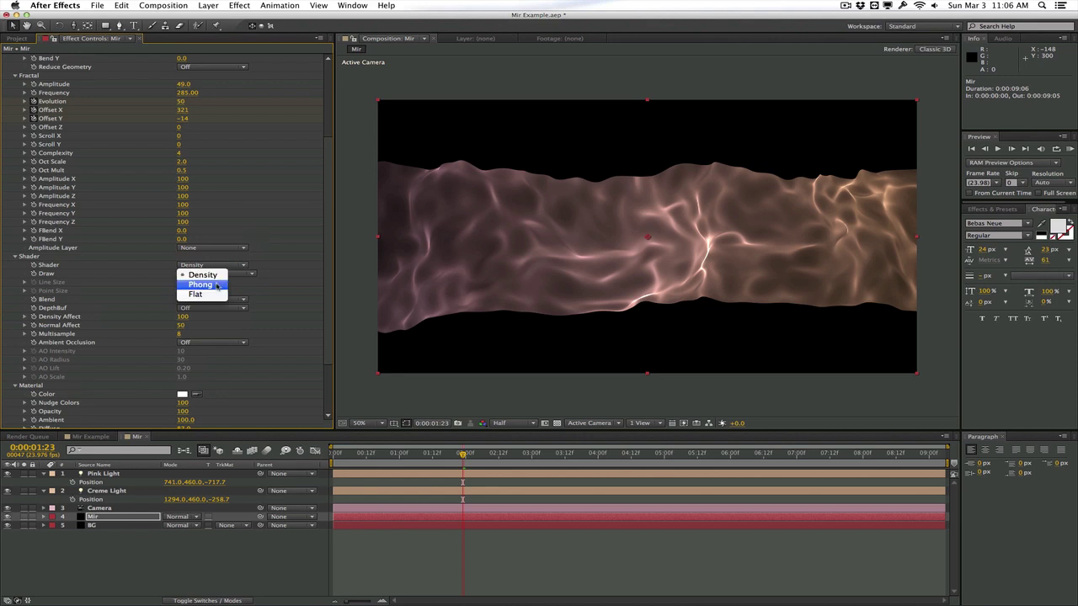
{"action": "left_click", "coordinate": [216, 284]}
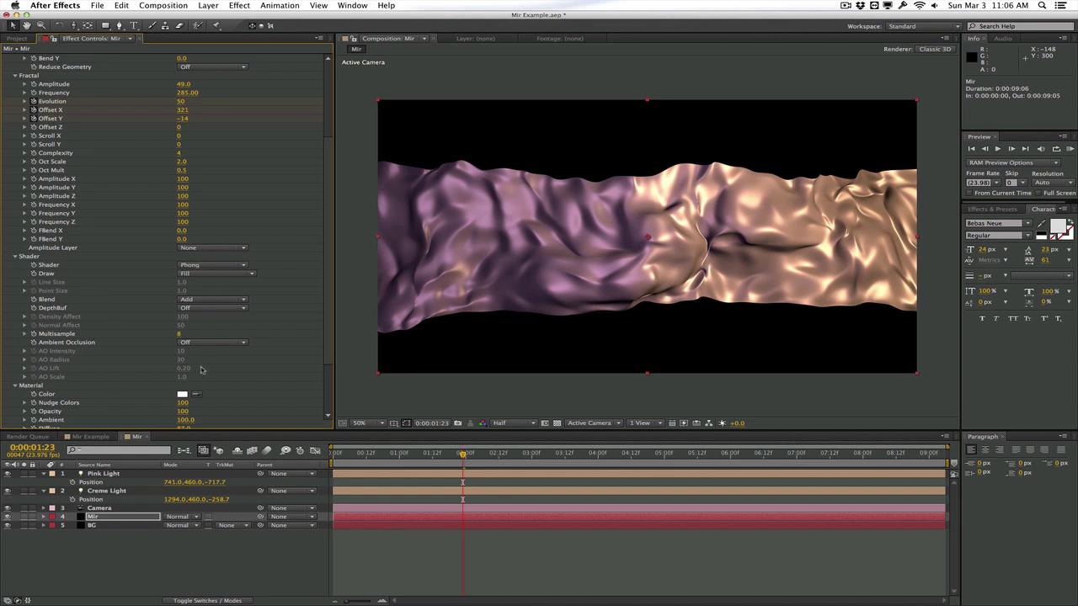
{"action": "left_click_drag", "start_coordinate": [462, 454], "coordinate": [418, 455]}
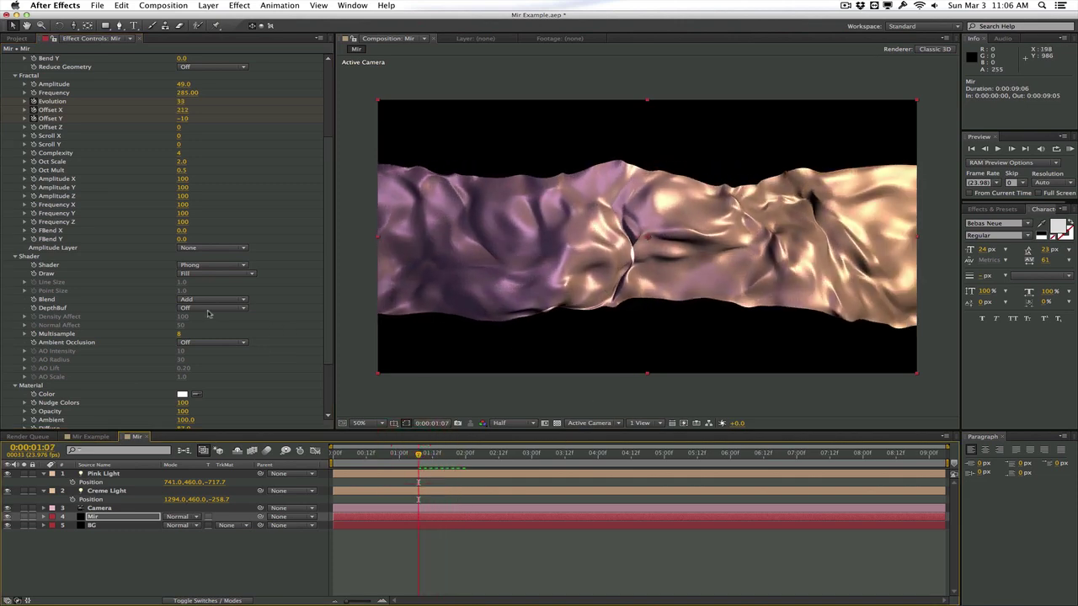
{"action": "left_click_drag", "start_coordinate": [420, 455], "coordinate": [538, 452]}
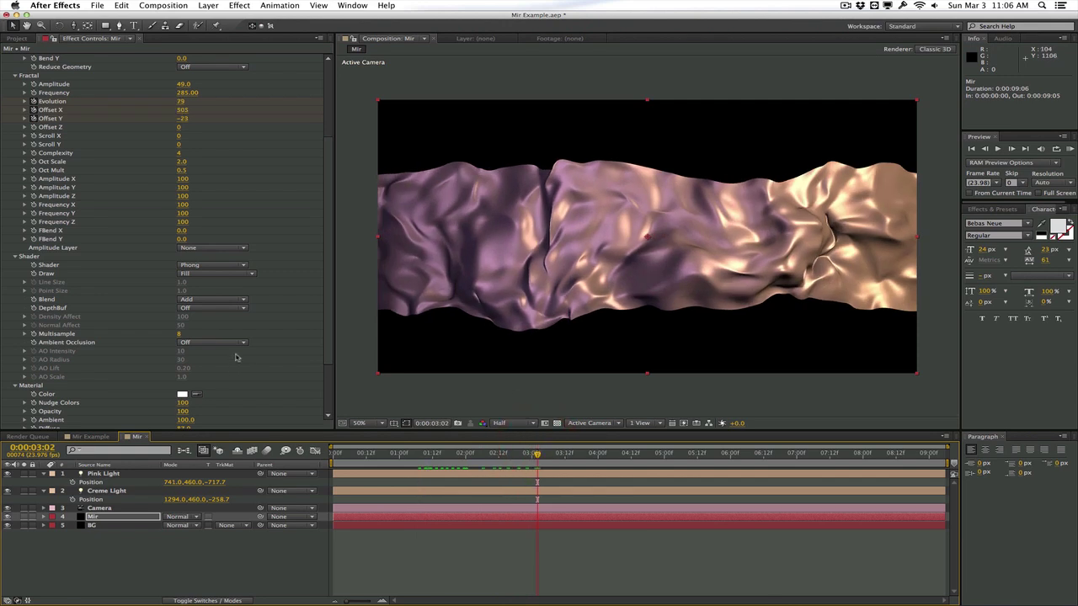
Change the shader to Flat and return to frame 0:00:00:23.
{"action": "left_click", "coordinate": [224, 268]}
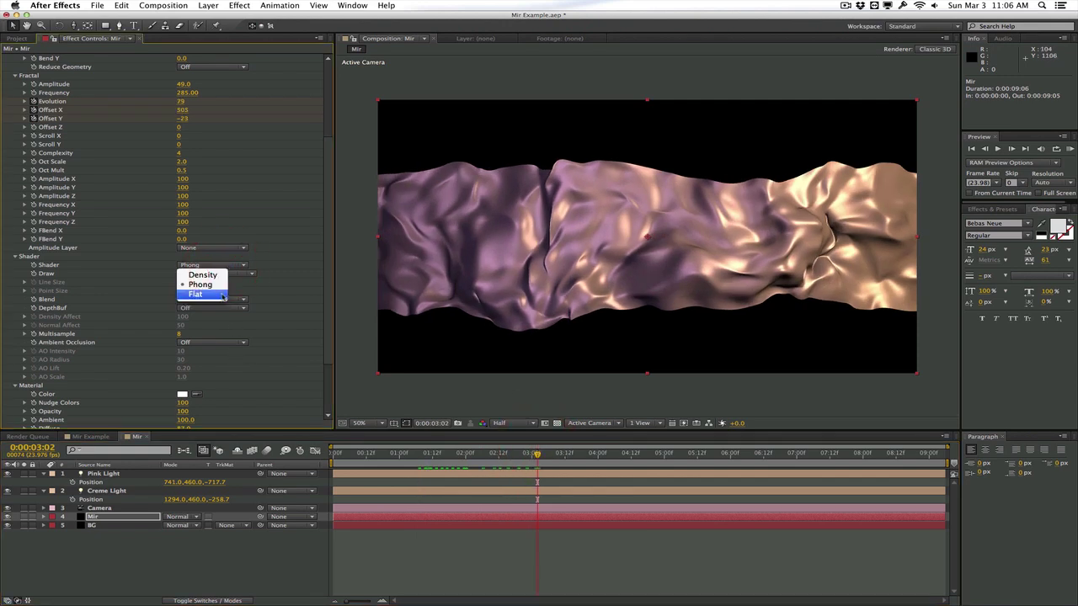
{"action": "left_click", "coordinate": [223, 294]}
{"action": "left_click", "coordinate": [424, 455]}
{"action": "left_click_drag", "start_coordinate": [425, 455], "coordinate": [396, 455]}
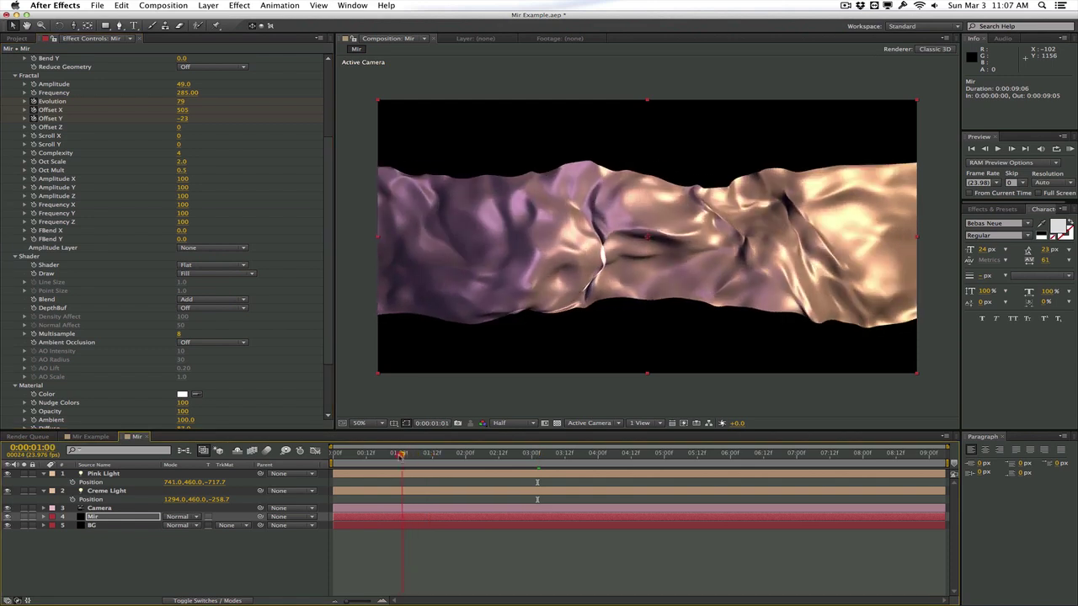
Switch the shader back to Density and preview the mesh drawn as Wireframe.
{"action": "left_click", "coordinate": [205, 266]}
{"action": "left_click", "coordinate": [203, 276]}
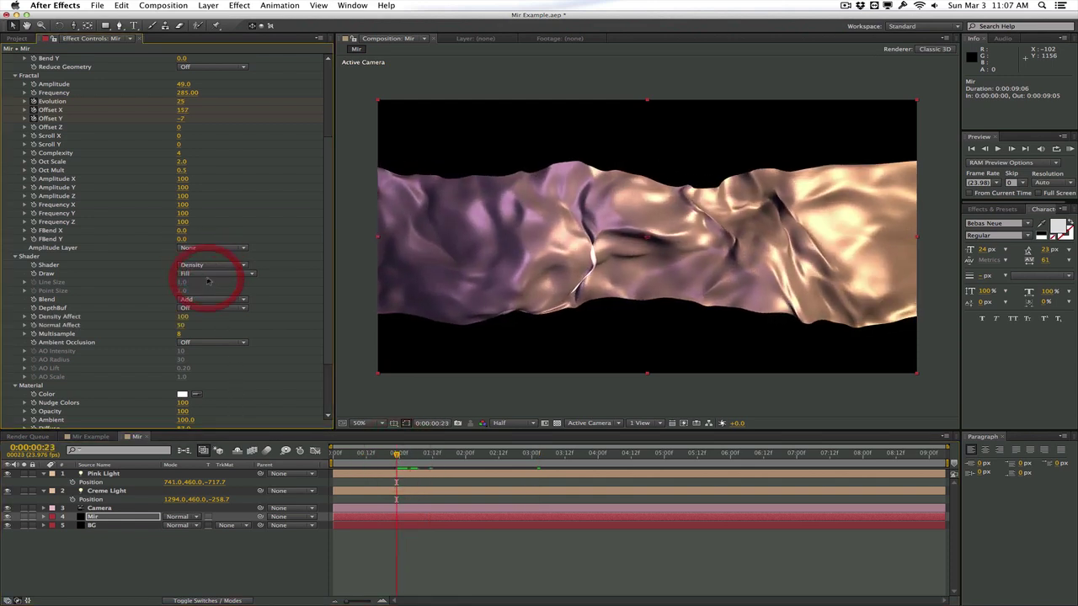
{"action": "left_click", "coordinate": [207, 277]}
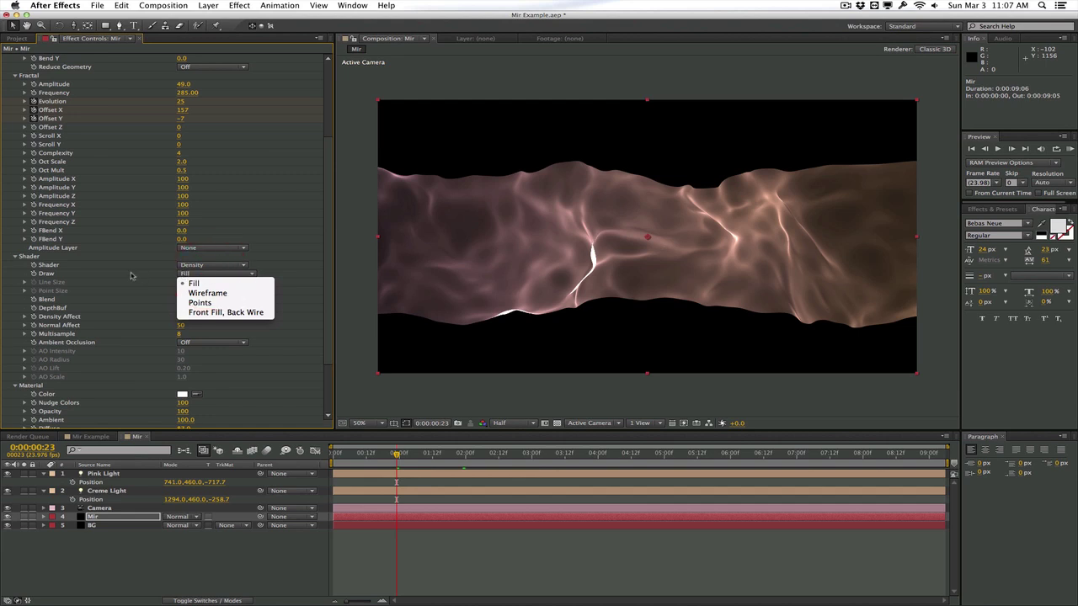
{"action": "left_click", "coordinate": [240, 293]}
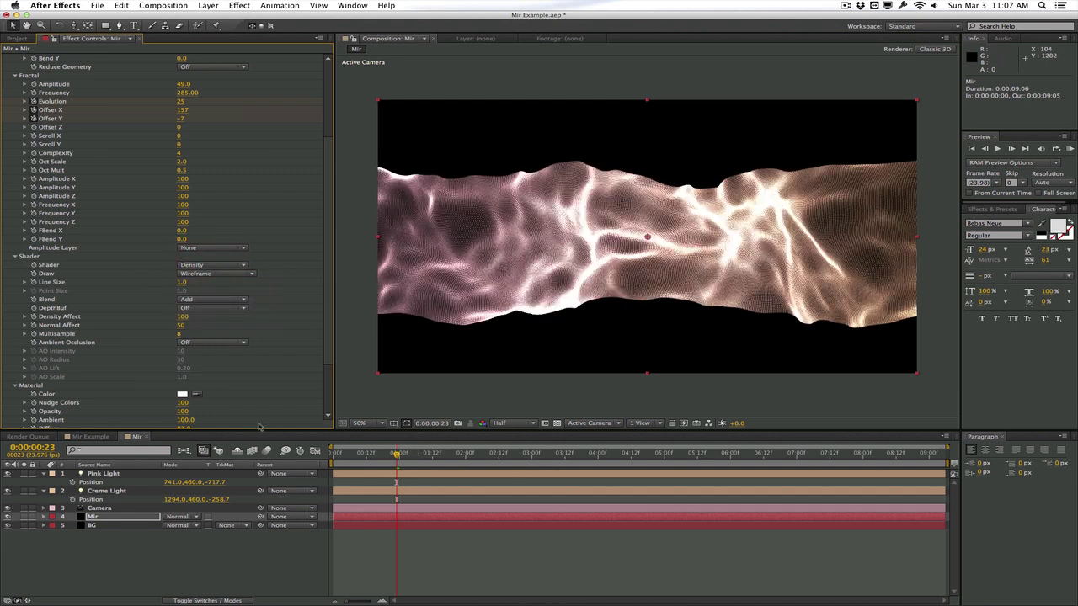
{"action": "key", "text": "space"}
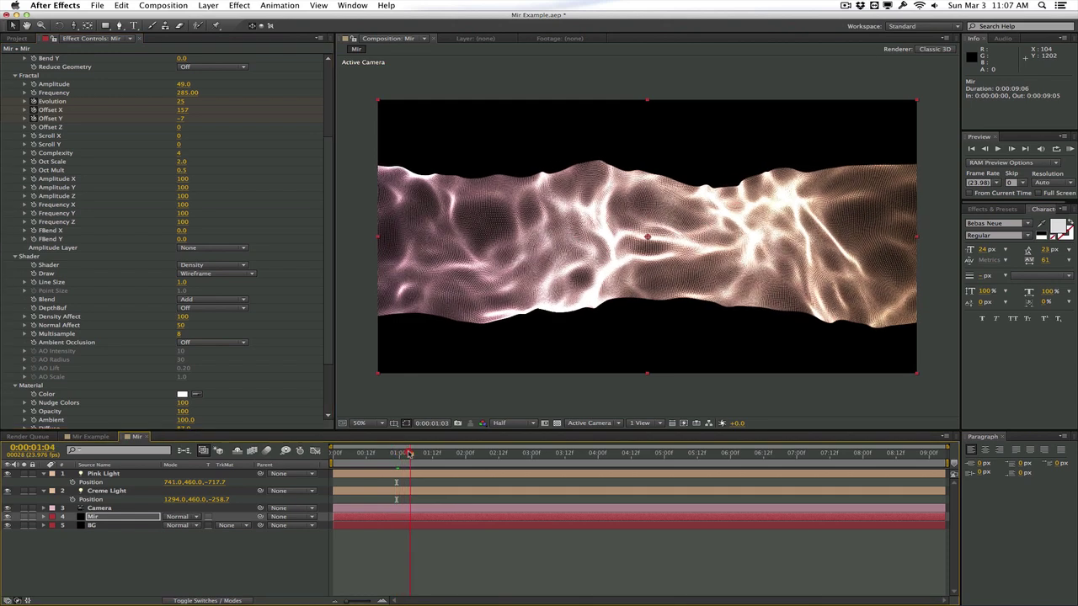
{"action": "key", "text": "space"}
Try the Points and Front Fill, Back Wire draw modes, previewing at frame 0:00:01:00.
{"action": "left_click", "coordinate": [210, 276]}
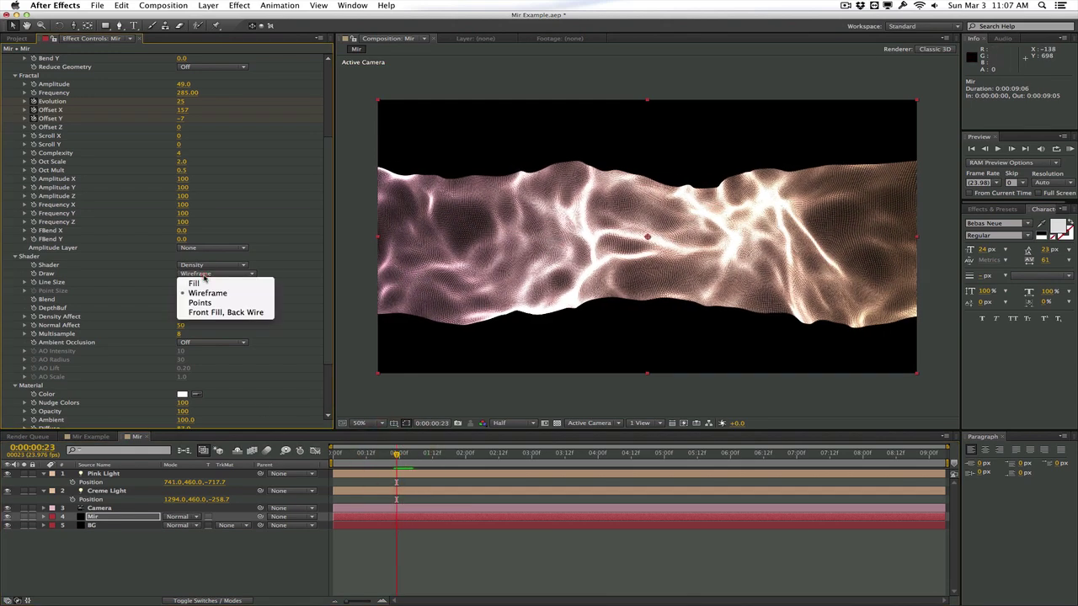
{"action": "left_click", "coordinate": [199, 304]}
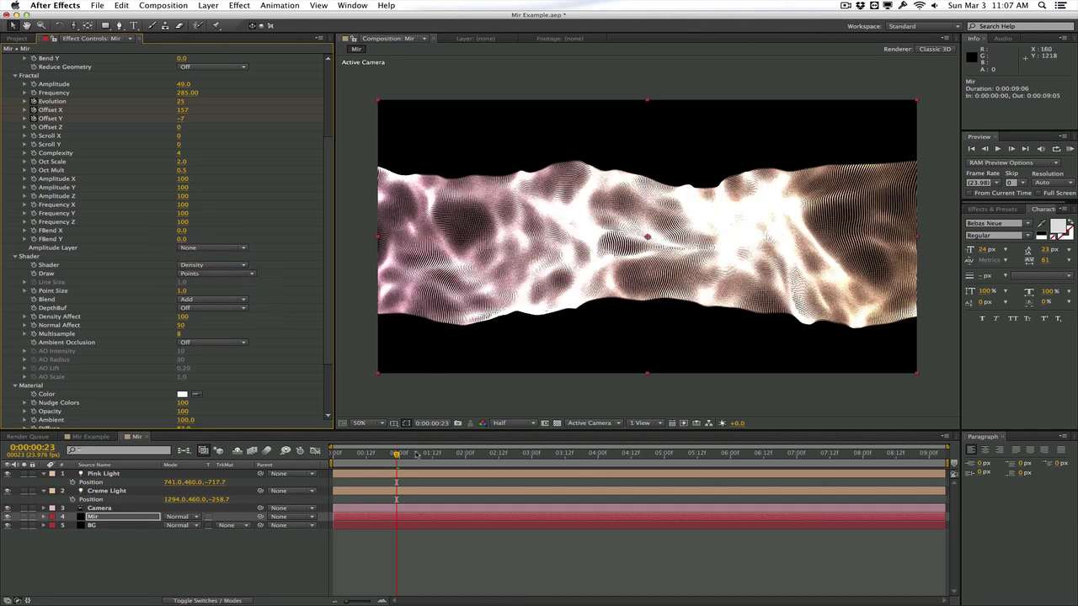
{"action": "key", "text": "Page_Down"}
{"action": "key", "text": "Page_Down"}
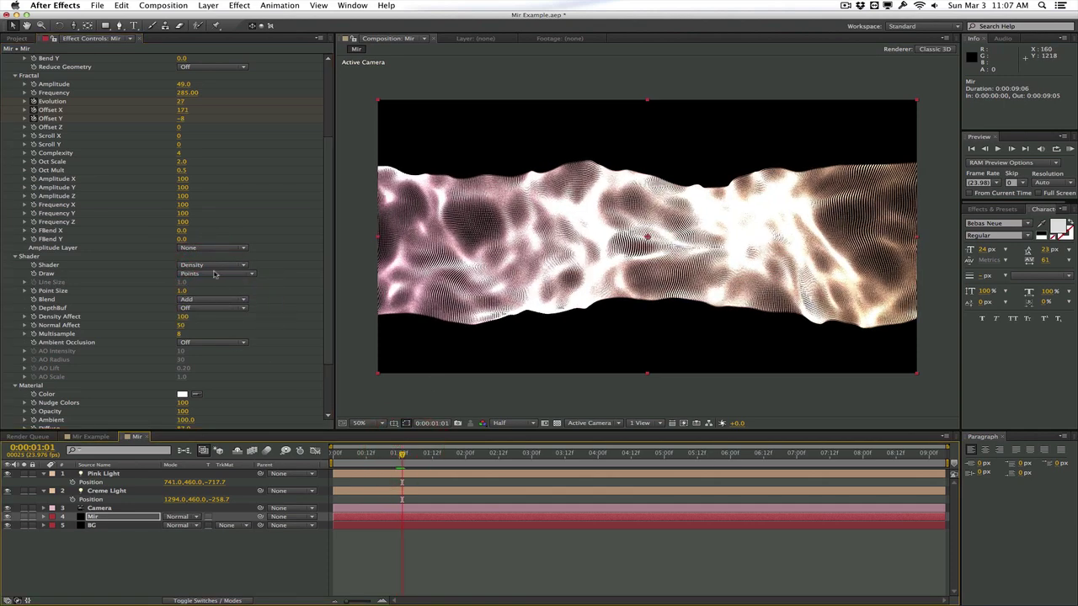
{"action": "left_click", "coordinate": [215, 274]}
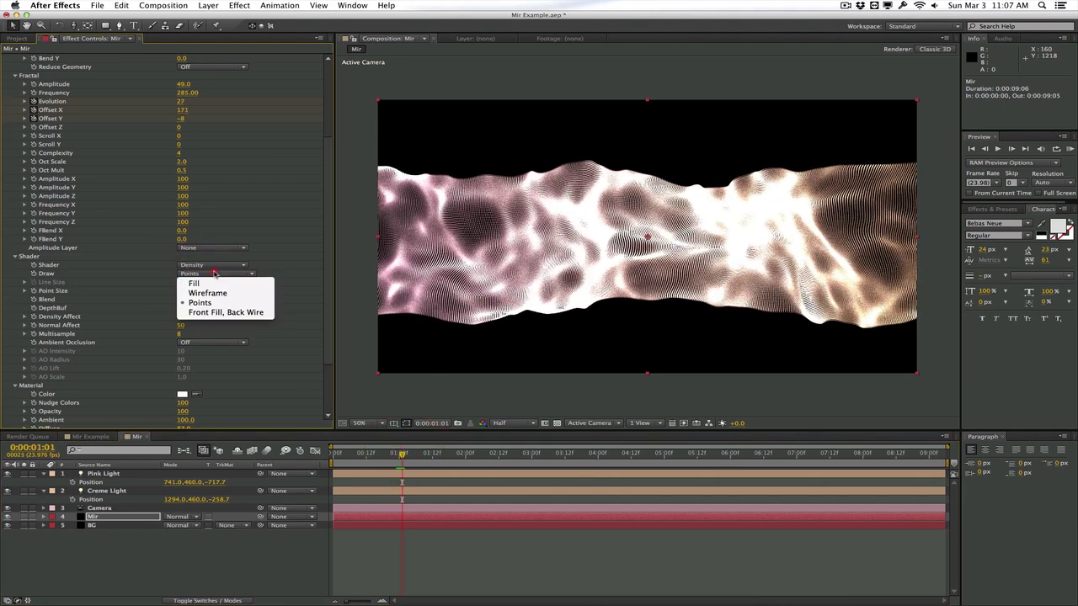
{"action": "left_click", "coordinate": [226, 312]}
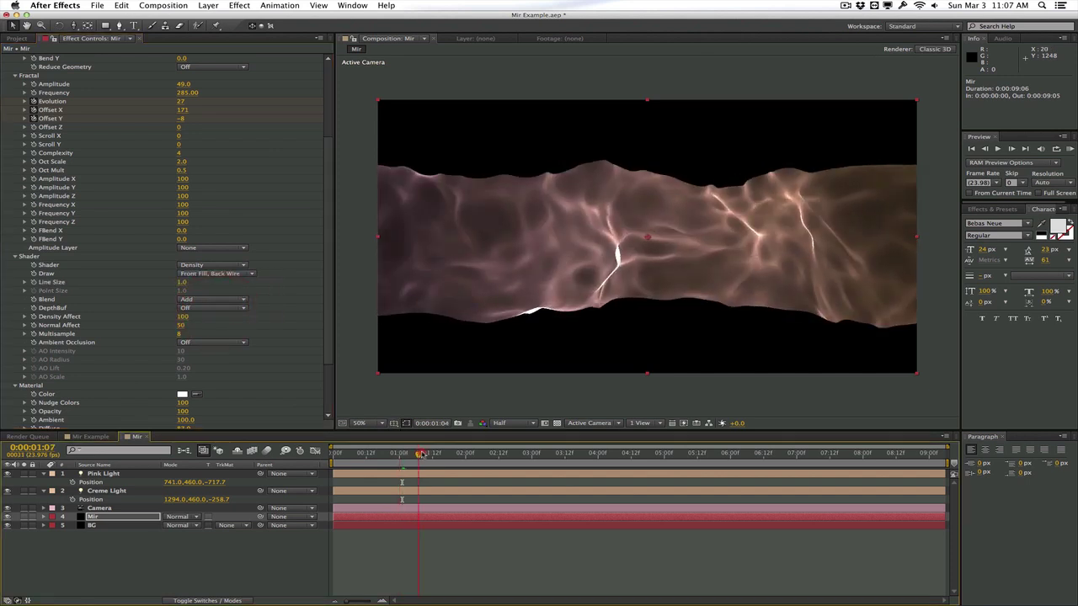
{"action": "left_click", "coordinate": [399, 453]}
{"action": "left_click", "coordinate": [230, 273]}
Draw the mesh as Fill, with DepthBuf On, Density Affect 100 and Multisample 12.
{"action": "left_click", "coordinate": [229, 284]}
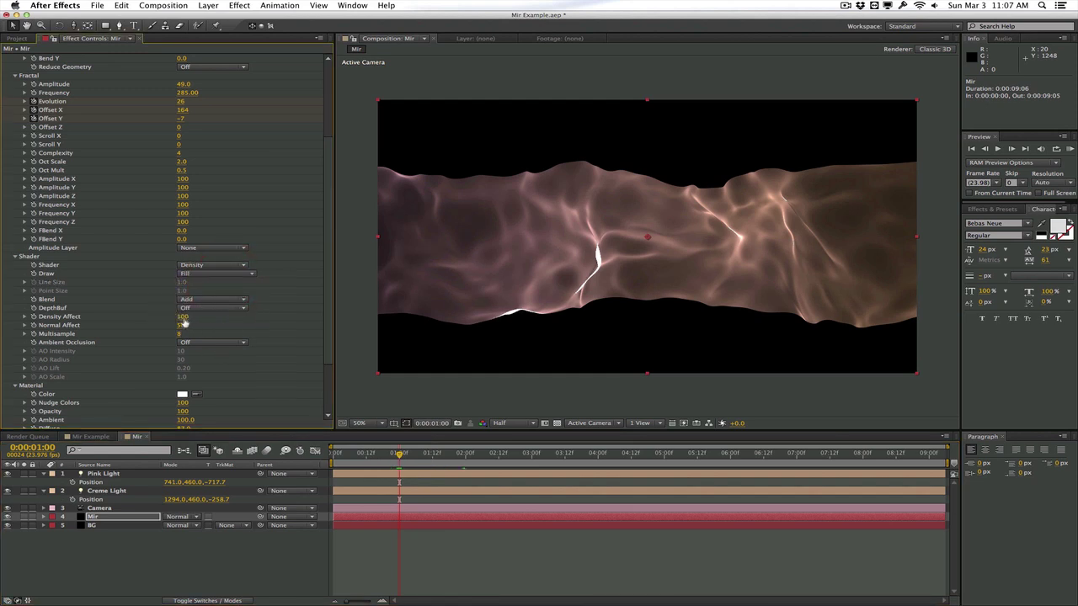
{"action": "left_click", "coordinate": [205, 309]}
{"action": "left_click", "coordinate": [205, 318]}
{"action": "left_click_drag", "start_coordinate": [177, 317], "coordinate": [196, 327]}
{"action": "left_click", "coordinate": [177, 334]}
{"action": "type", "text": "12"}
{"action": "key", "text": "Return"}
{"action": "scroll", "coordinate": [303, 325], "scroll_direction": "up", "scroll_amount": 5}
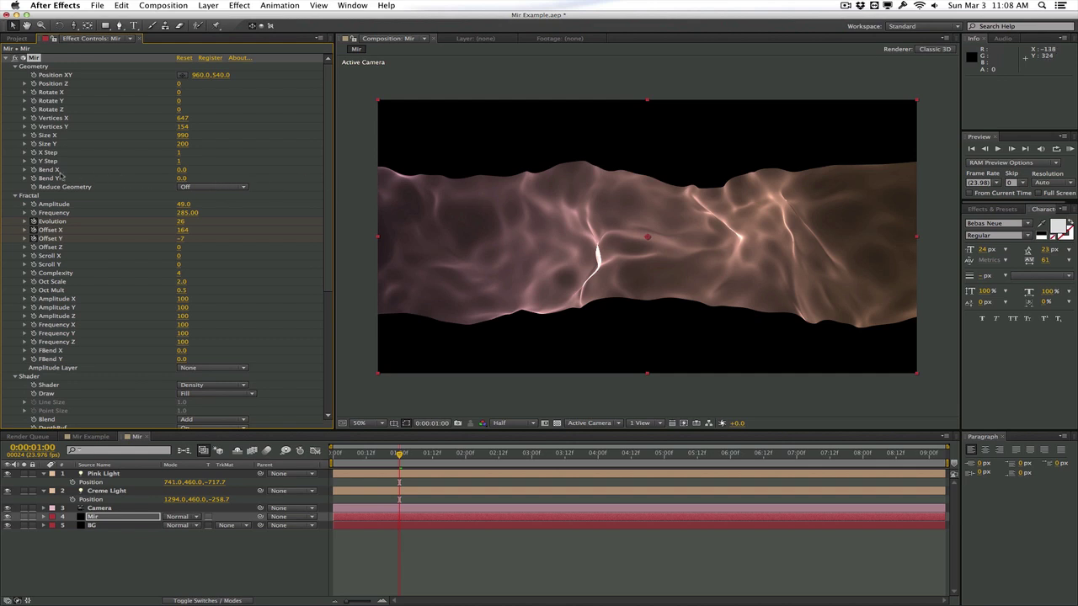
Set Bend X -0.8 and Bend Y 0.2, and orbit the camera so the band sweeps diagonally.
{"action": "scroll", "coordinate": [328, 168], "scroll_direction": "down", "scroll_amount": 1}
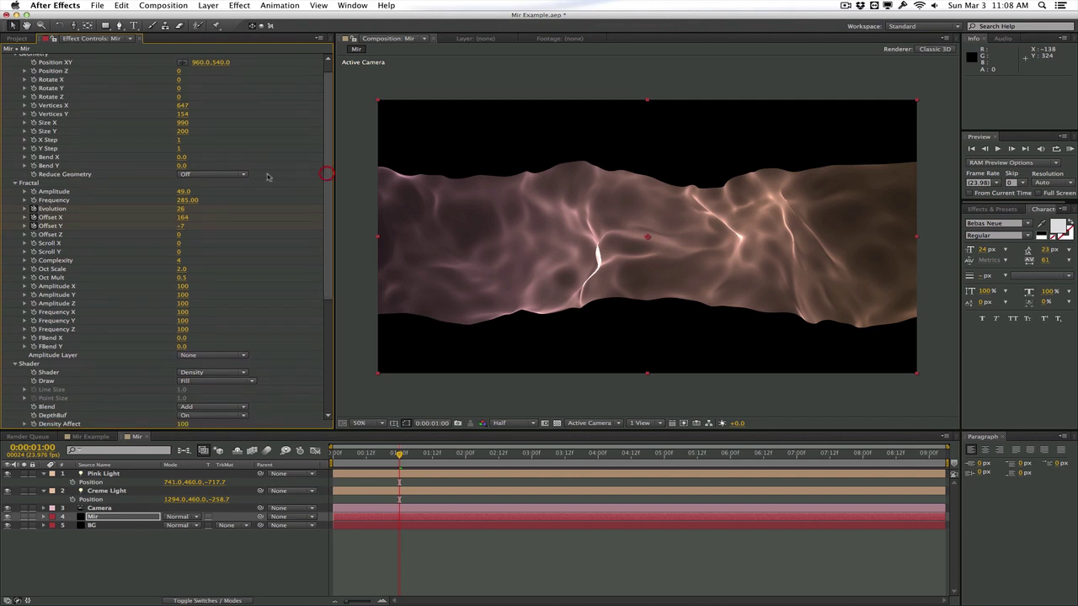
{"action": "mouse_move", "coordinate": [181, 157]}
{"action": "left_mouse_down"}
{"action": "mouse_move", "coordinate": [242, 151]}
{"action": "mouse_move", "coordinate": [141, 160]}
{"action": "mouse_move", "coordinate": [197, 159]}
{"action": "mouse_move", "coordinate": [181, 158]}
{"action": "left_mouse_up"}
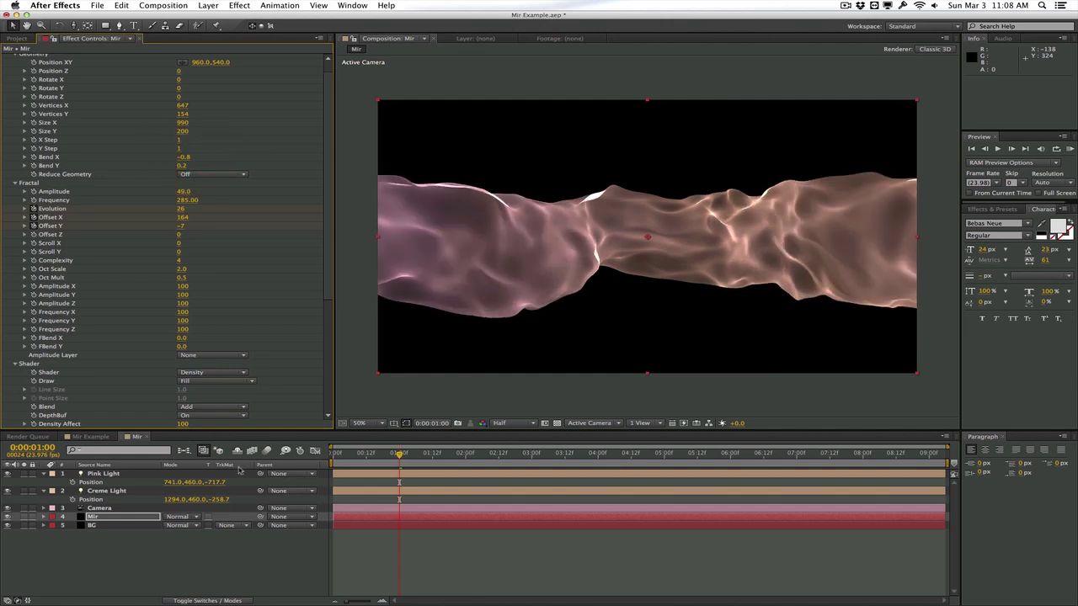
{"action": "mouse_move", "coordinate": [532, 310]}
{"action": "left_mouse_down"}
{"action": "mouse_move", "coordinate": [557, 286]}
{"action": "mouse_move", "coordinate": [581, 285]}
{"action": "mouse_move", "coordinate": [553, 278]}
{"action": "mouse_move", "coordinate": [543, 295]}
{"action": "left_mouse_up"}
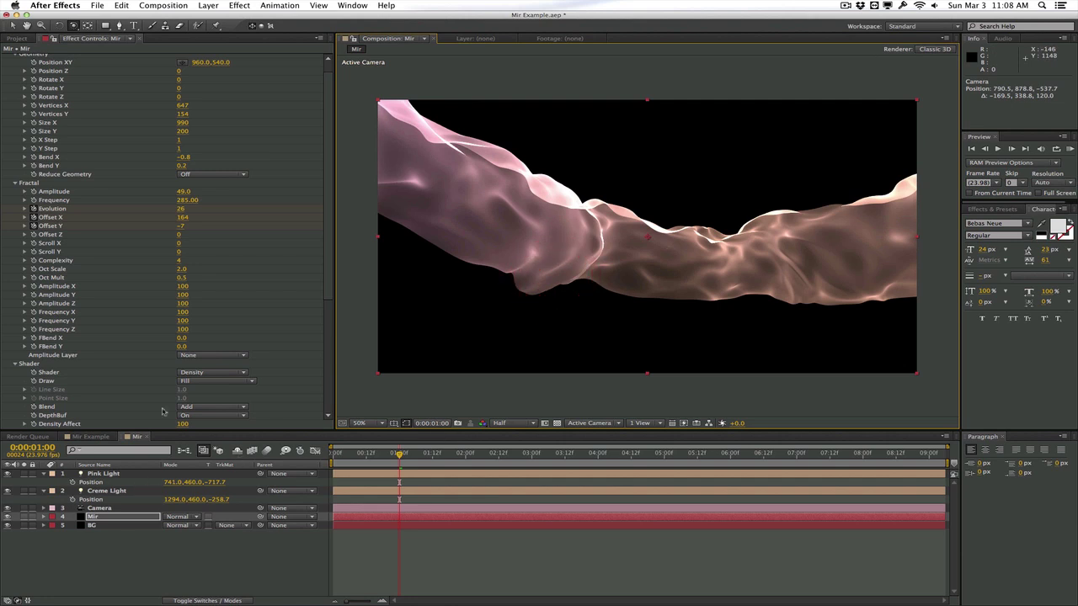
Lower Pink Light to Position Y 900 and Creme Light to Y 1250.
{"action": "left_click", "coordinate": [120, 473]}
{"action": "left_click_drag", "start_coordinate": [191, 482], "coordinate": [223, 455]}
{"action": "mouse_move", "coordinate": [200, 499]}
{"action": "left_mouse_down"}
{"action": "mouse_move", "coordinate": [258, 495]}
{"action": "mouse_move", "coordinate": [198, 503]}
{"action": "left_mouse_up"}
Set Mir's Amplitude to 71, Frequency to 319 and Vertices Y to 274.
{"action": "left_click", "coordinate": [116, 516]}
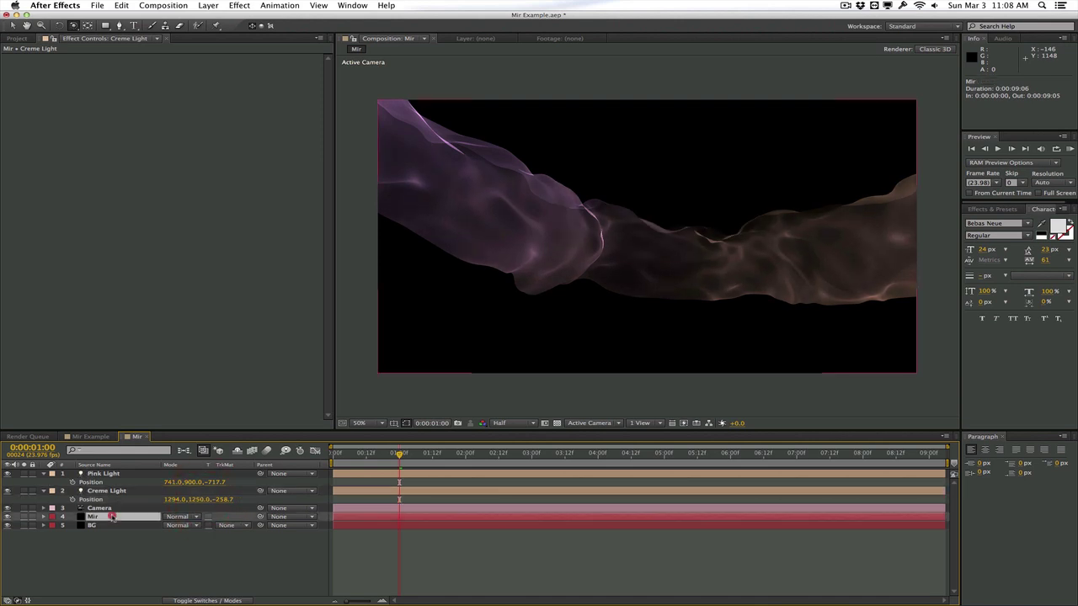
{"action": "left_click_drag", "start_coordinate": [325, 270], "coordinate": [327, 282]}
{"action": "left_click_drag", "start_coordinate": [182, 168], "coordinate": [210, 175]}
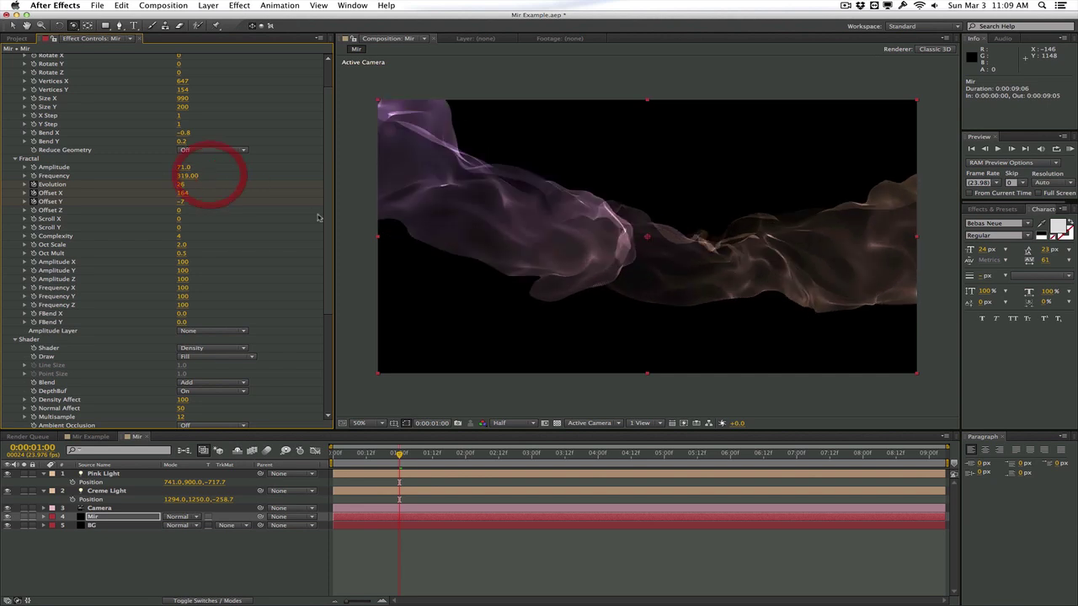
{"action": "scroll", "coordinate": [286, 120], "scroll_direction": "up", "scroll_amount": 2}
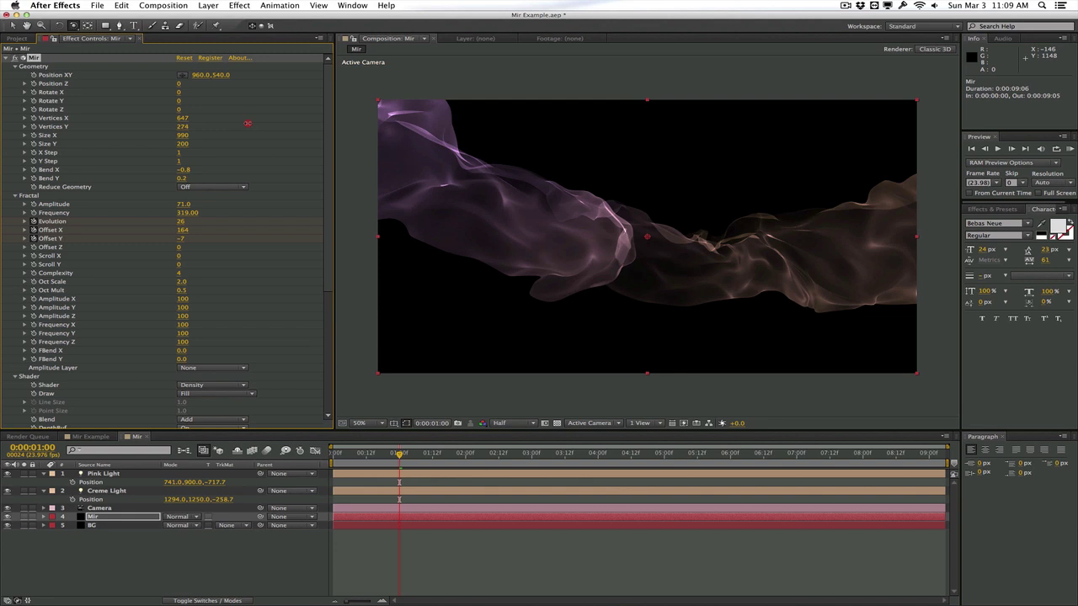
Apply CC Vector Blur to the Mir layer with Type set to Perpendicular.
{"action": "left_click", "coordinate": [239, 5]}
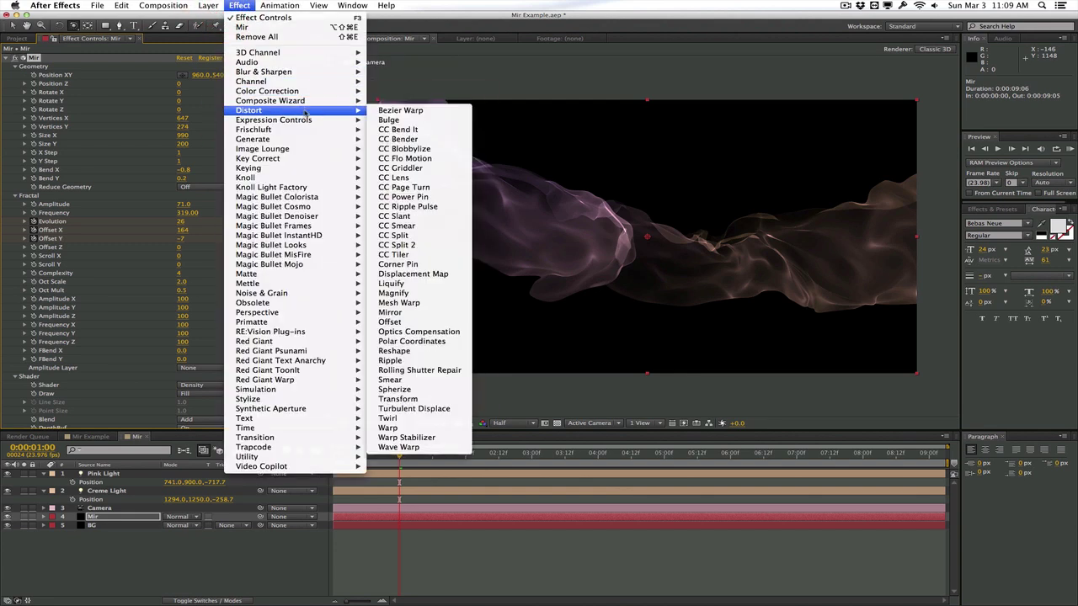
{"action": "mouse_move", "coordinate": [308, 74]}
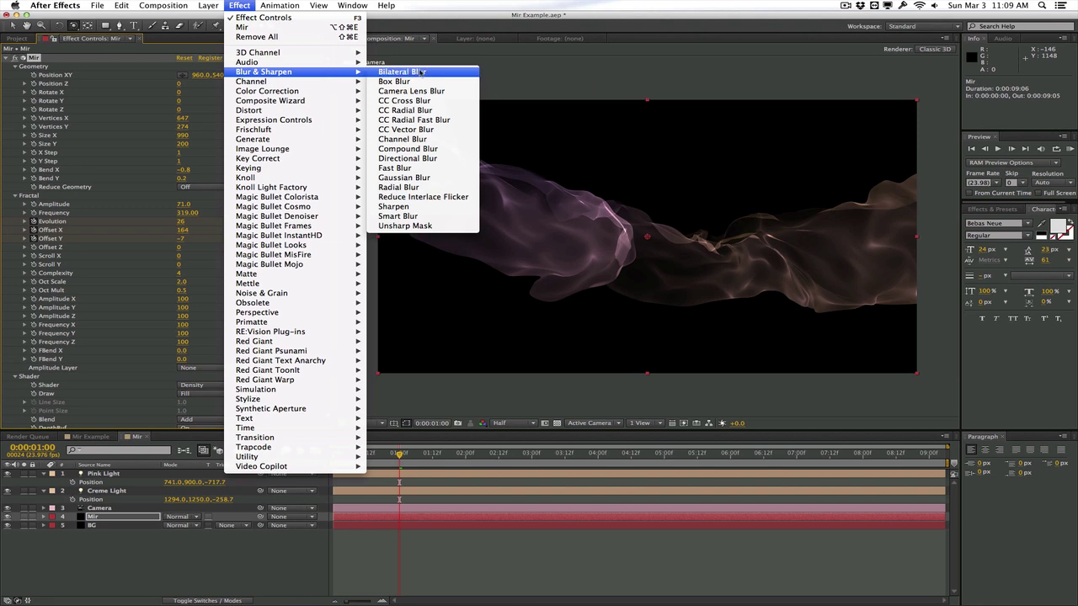
{"action": "left_click", "coordinate": [421, 127]}
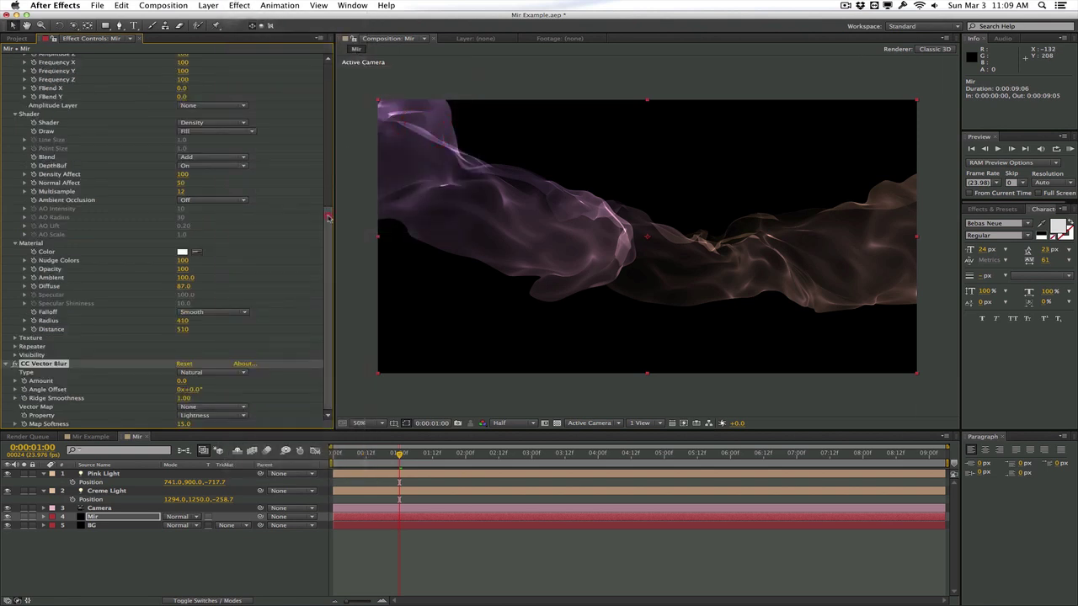
{"action": "mouse_move", "coordinate": [184, 381]}
{"action": "left_mouse_down"}
{"action": "mouse_move", "coordinate": [193, 381]}
{"action": "mouse_move", "coordinate": [181, 381]}
{"action": "left_mouse_up"}
{"action": "left_click", "coordinate": [191, 373]}
{"action": "left_click", "coordinate": [217, 401]}
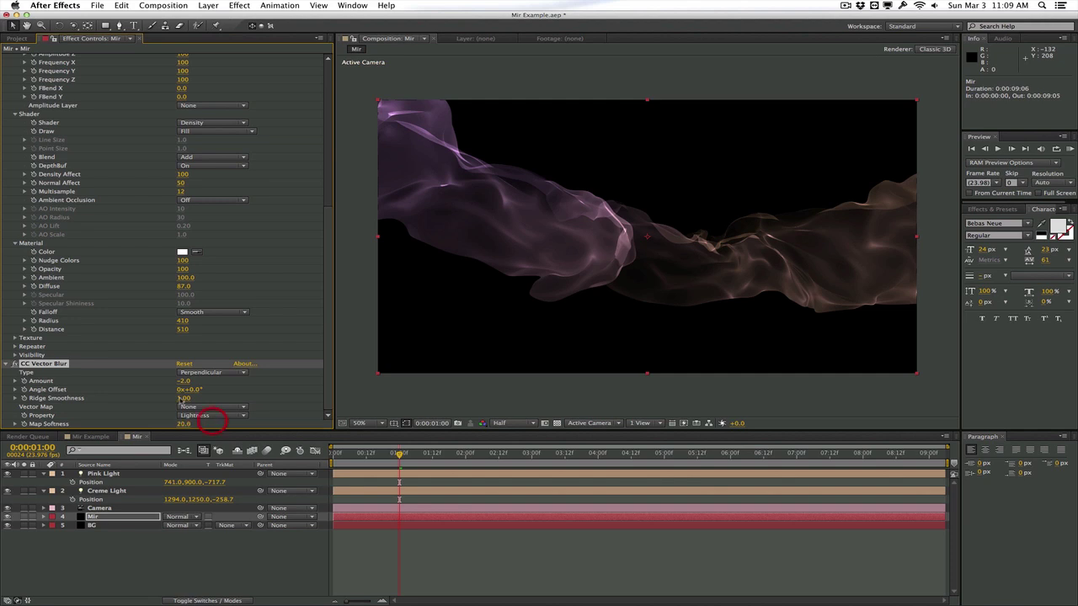
Set Ridge Smoothness to 11.70 and Amount to 95, toggling the blur to compare.
{"action": "left_click_drag", "start_coordinate": [180, 399], "coordinate": [192, 398]}
{"action": "left_click_drag", "start_coordinate": [183, 380], "coordinate": [194, 380]}
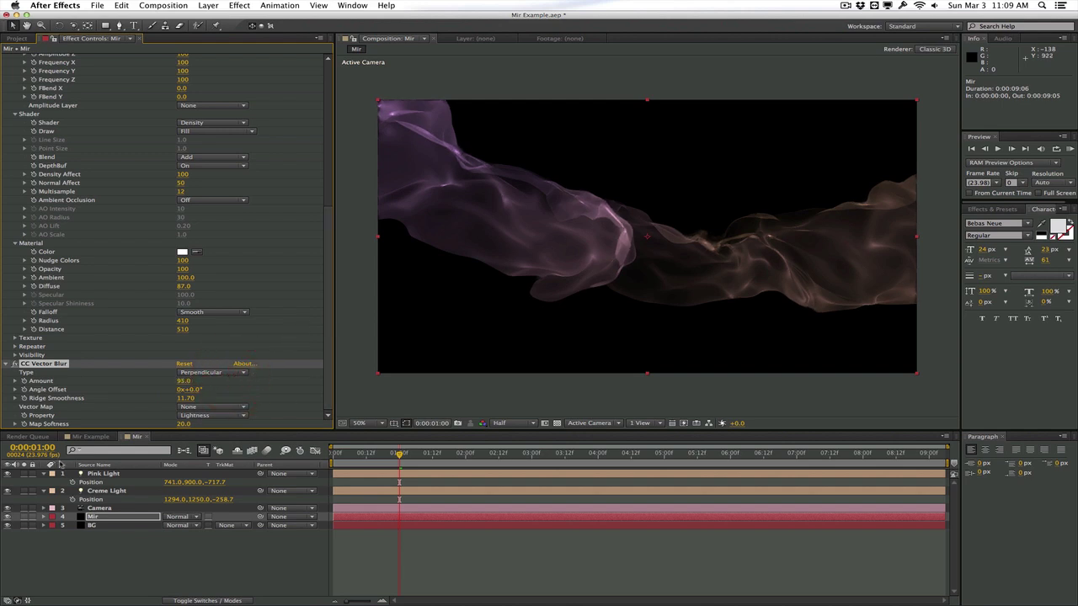
{"action": "left_click", "coordinate": [10, 372]}
{"action": "left_click", "coordinate": [10, 372]}
{"action": "scroll", "coordinate": [326, 252], "scroll_direction": "up", "scroll_amount": 10}
{"action": "left_click_drag", "start_coordinate": [325, 180], "coordinate": [329, 142]}
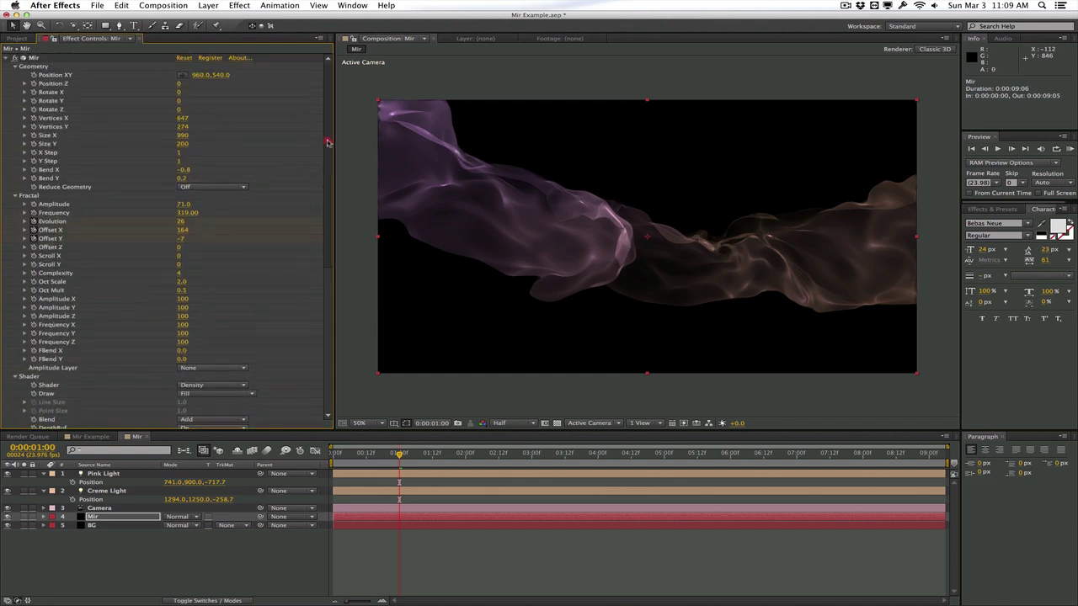
Add a new adjustment layer named CC at the top of the layer stack.
{"action": "left_click", "coordinate": [218, 5]}
{"action": "mouse_move", "coordinate": [278, 17]}
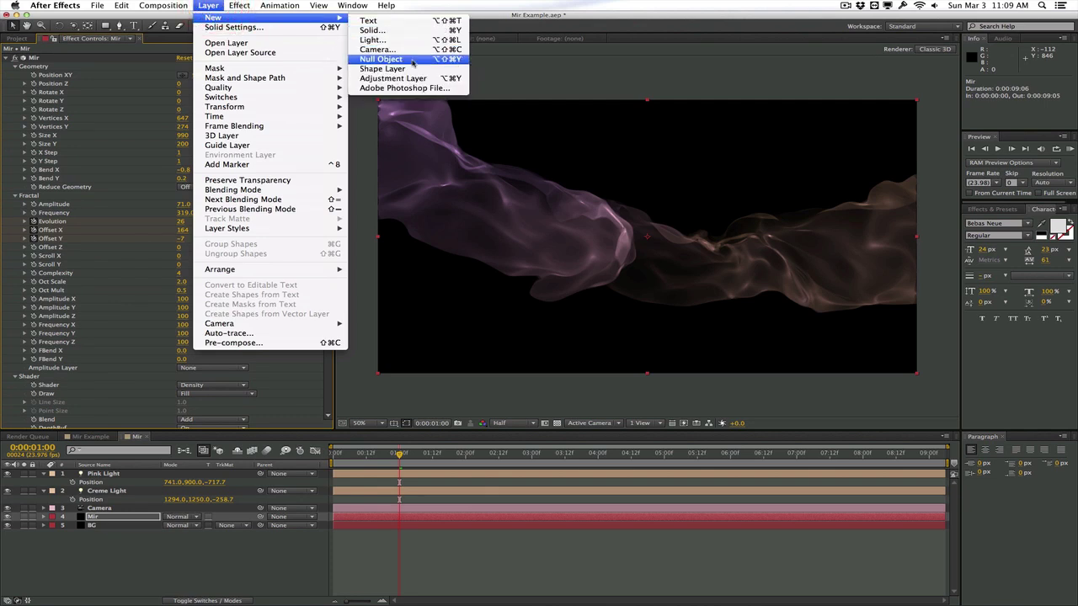
{"action": "left_click", "coordinate": [395, 79]}
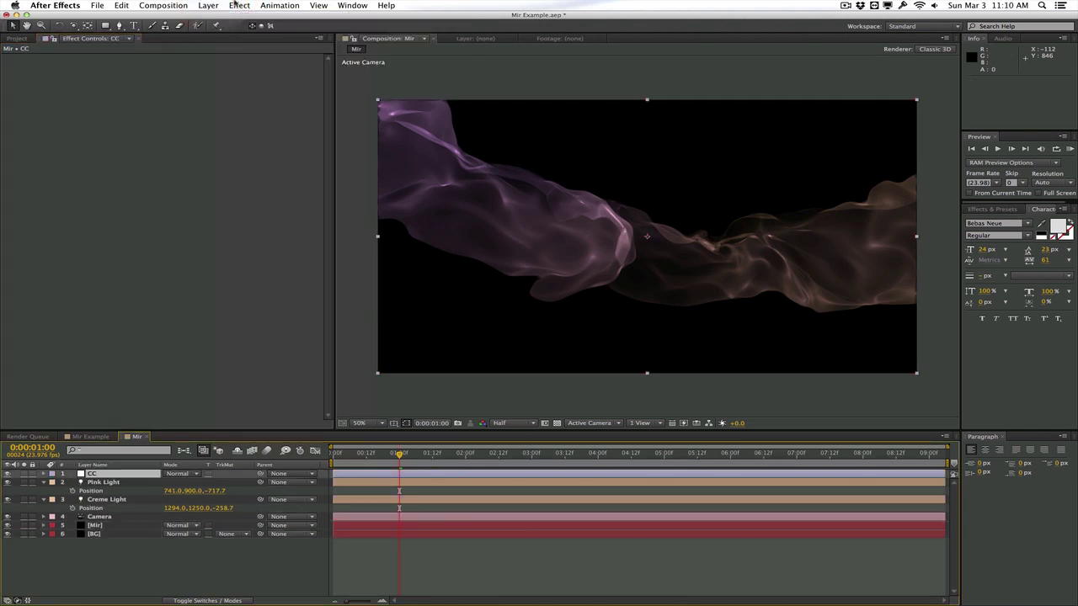
Apply the Magic Bullet Looks effect to the CC layer.
{"action": "left_click", "coordinate": [240, 5]}
{"action": "mouse_move", "coordinate": [261, 91]}
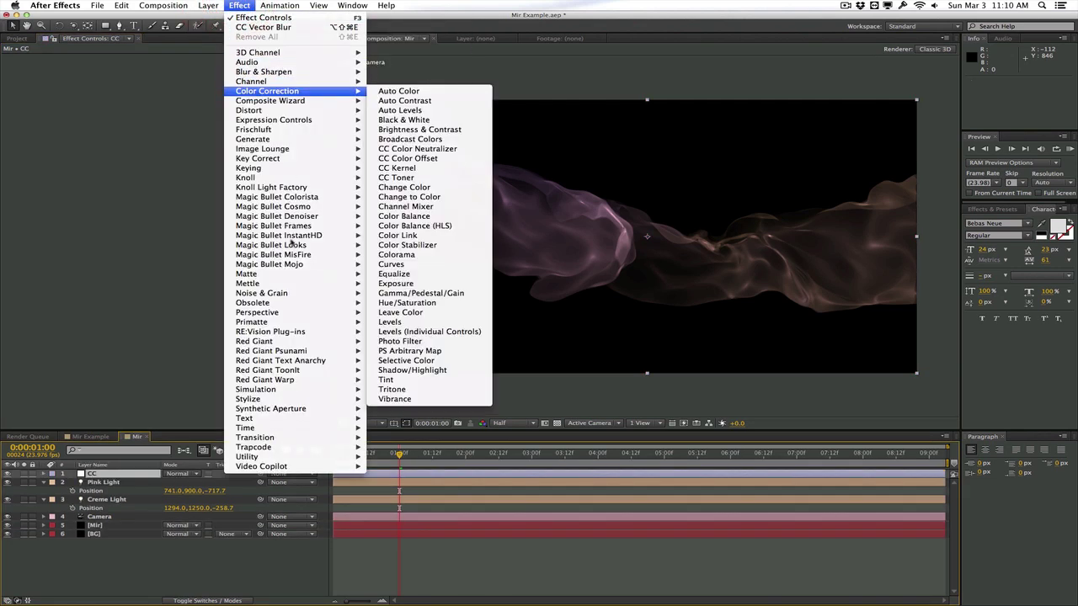
{"action": "left_click", "coordinate": [378, 244]}
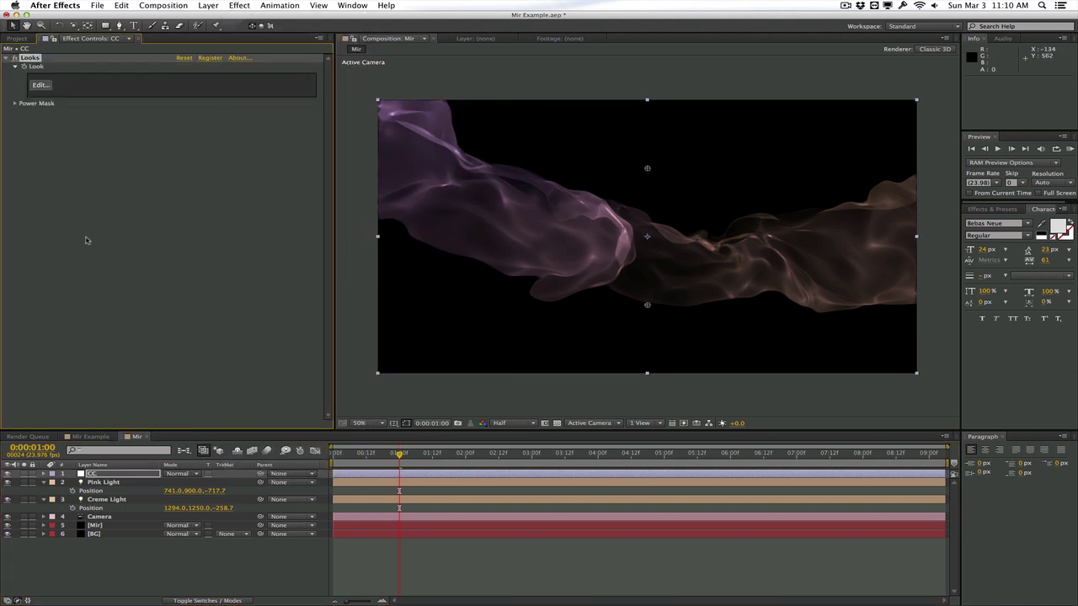
Open the Looks editor and try the Blockbuster, Invasion and Grad Sunset looks.
{"action": "left_click", "coordinate": [42, 85]}
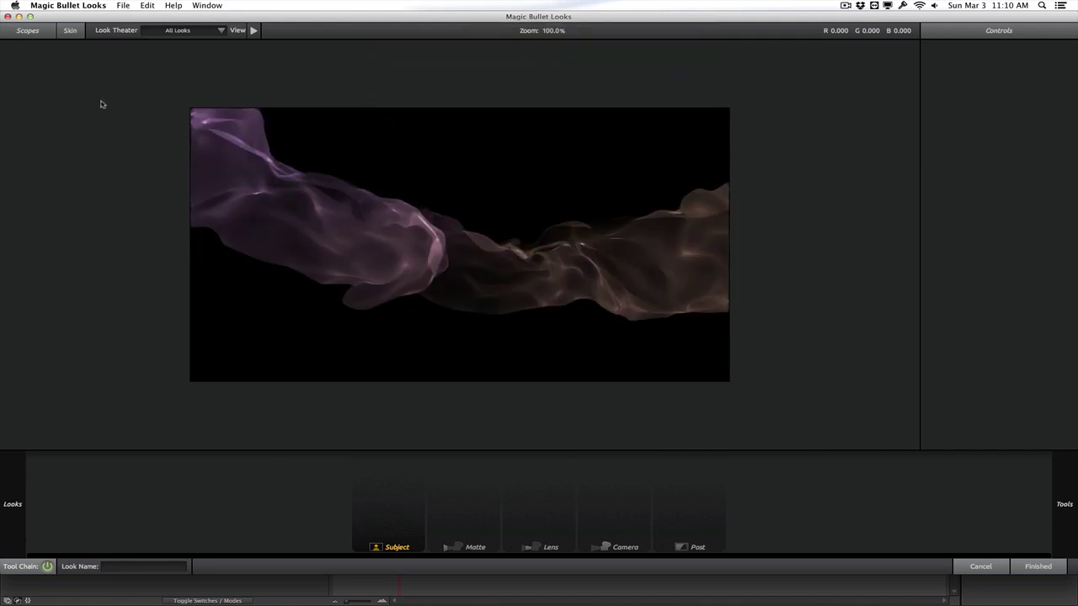
{"action": "mouse_move", "coordinate": [15, 489]}
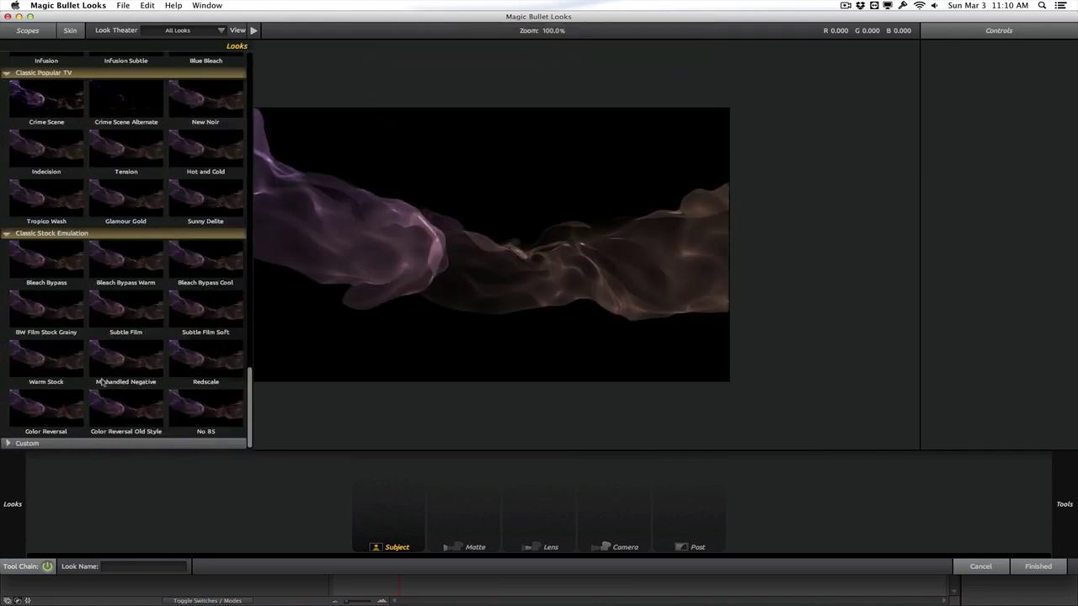
{"action": "scroll", "coordinate": [99, 304], "scroll_direction": "up", "scroll_amount": 3}
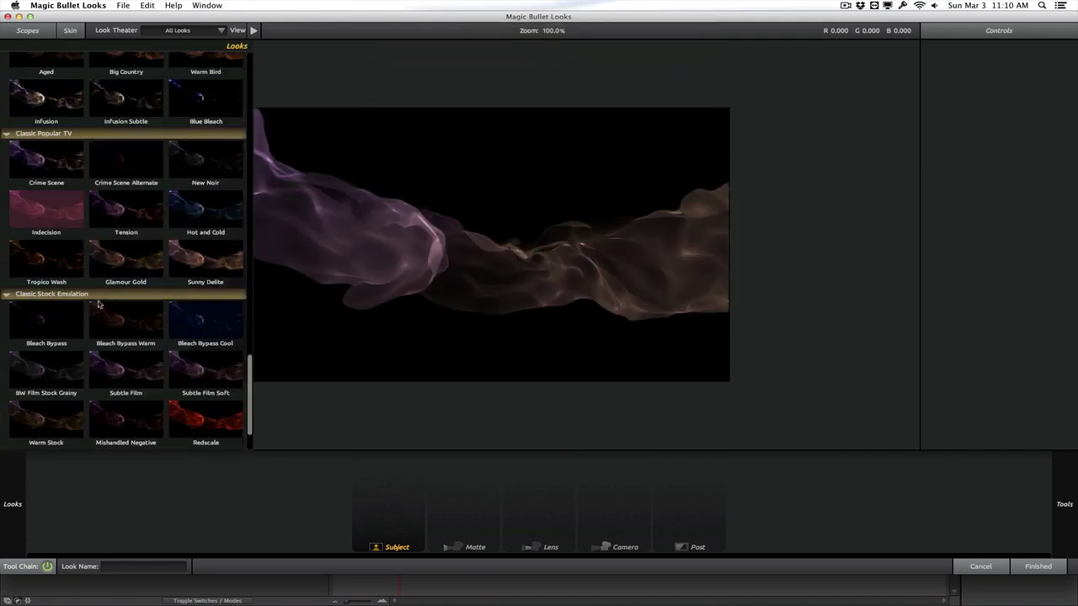
{"action": "left_click_drag", "start_coordinate": [249, 363], "coordinate": [237, 57]}
{"action": "left_click", "coordinate": [131, 300]}
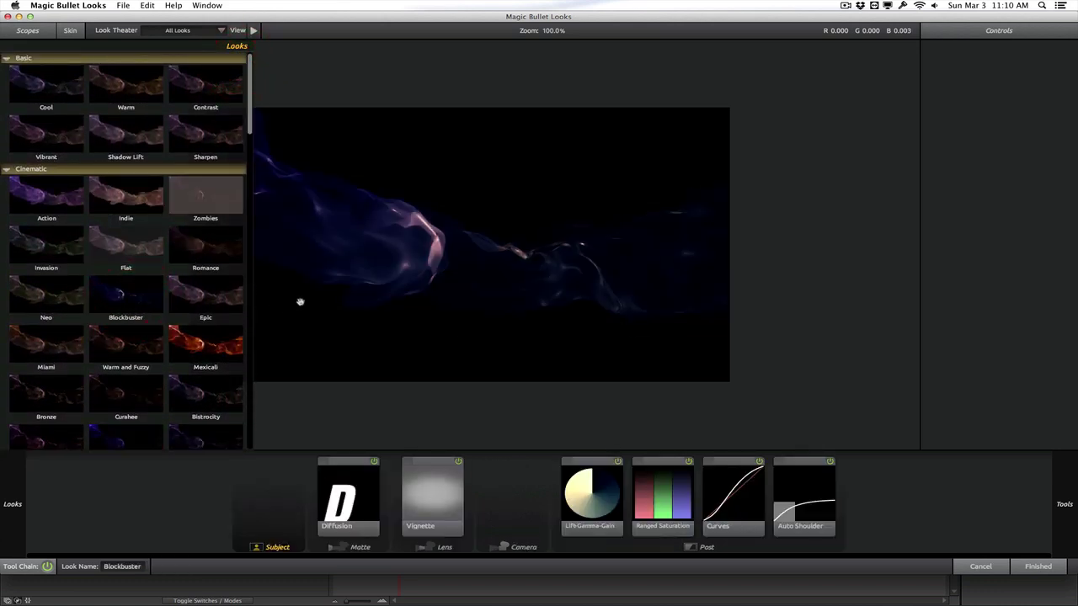
{"action": "mouse_move", "coordinate": [22, 483]}
{"action": "scroll", "coordinate": [73, 256], "scroll_direction": "down", "scroll_amount": 1}
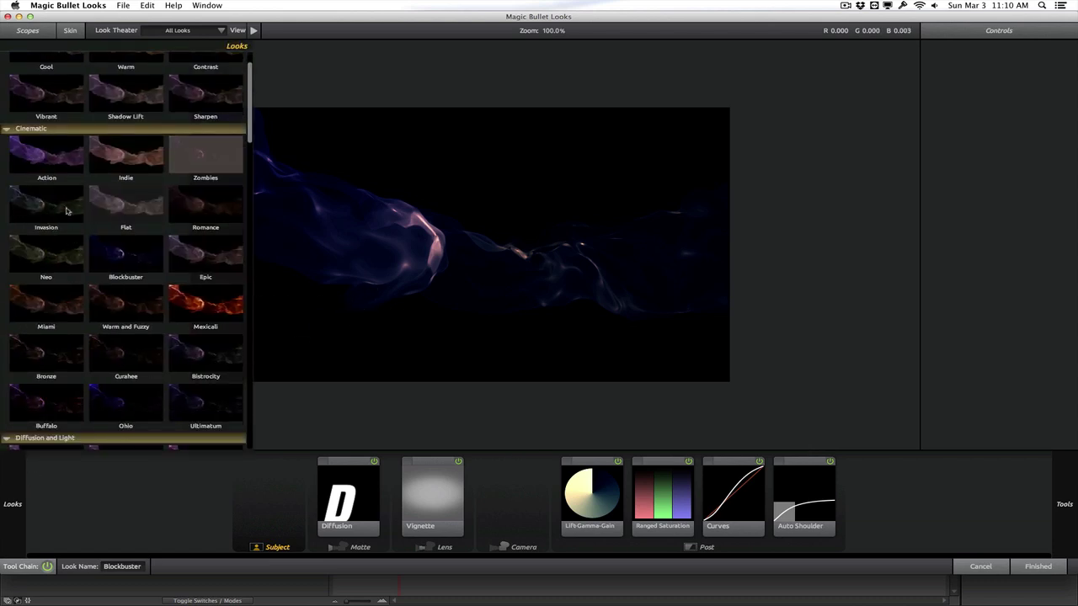
{"action": "left_click", "coordinate": [67, 210]}
{"action": "scroll", "coordinate": [59, 236], "scroll_direction": "down", "scroll_amount": 5}
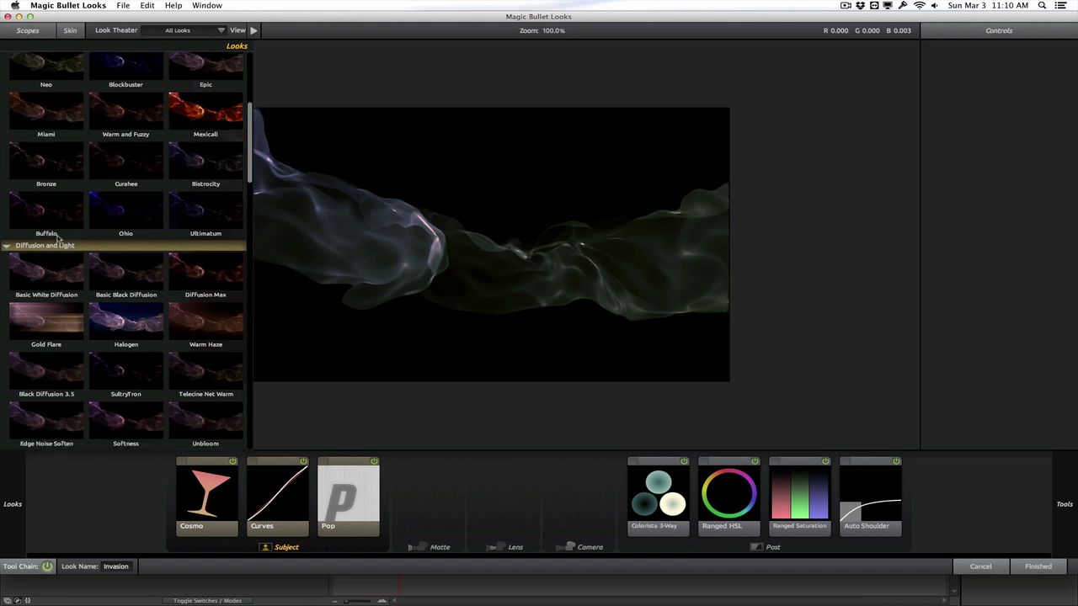
{"action": "scroll", "coordinate": [58, 239], "scroll_direction": "down", "scroll_amount": 6}
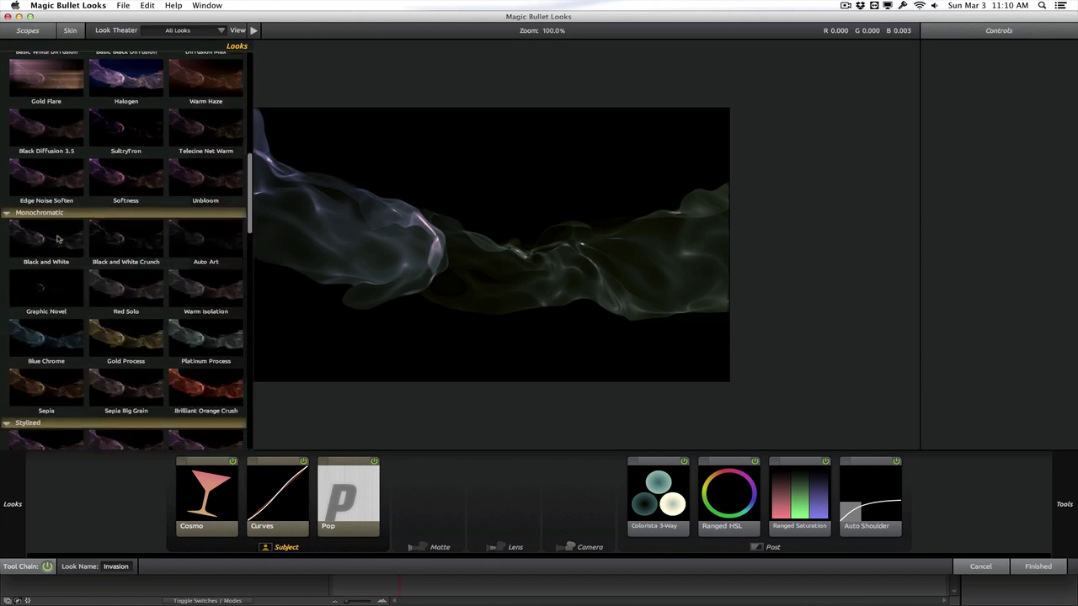
{"action": "scroll", "coordinate": [57, 238], "scroll_direction": "down", "scroll_amount": 7}
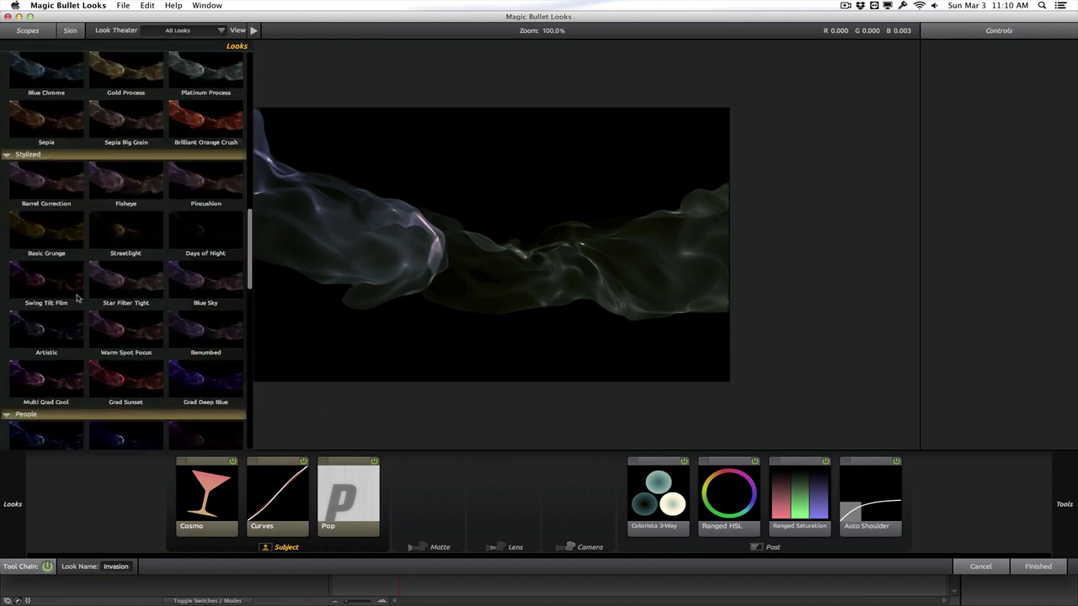
{"action": "left_click", "coordinate": [127, 383]}
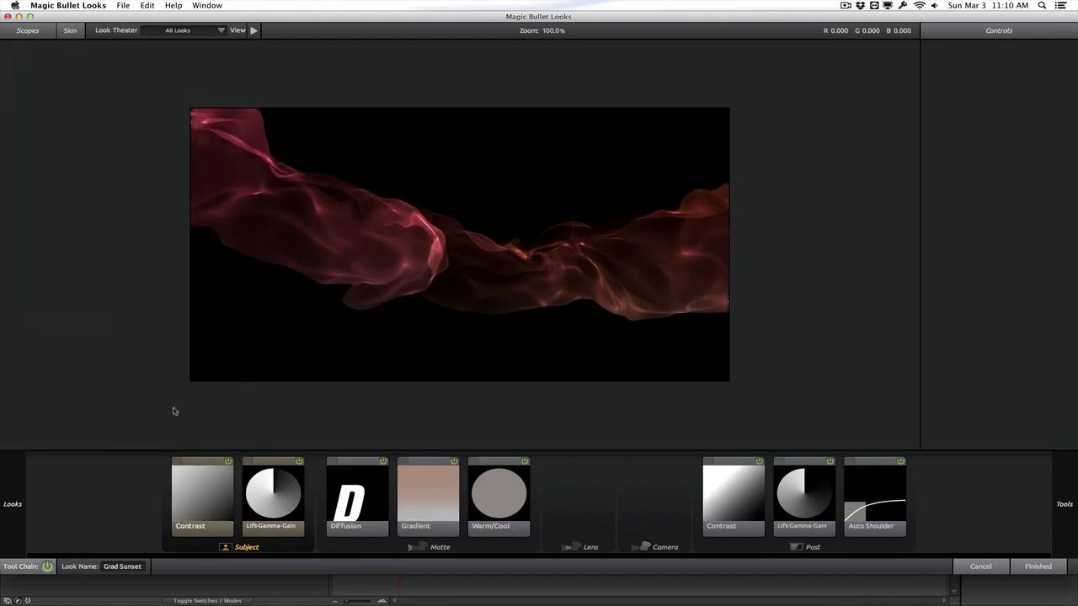
Try the Artistic and Movie Star looks, then settle on Buffalo.
{"action": "mouse_move", "coordinate": [20, 484]}
{"action": "scroll", "coordinate": [143, 295], "scroll_direction": "down", "scroll_amount": 2}
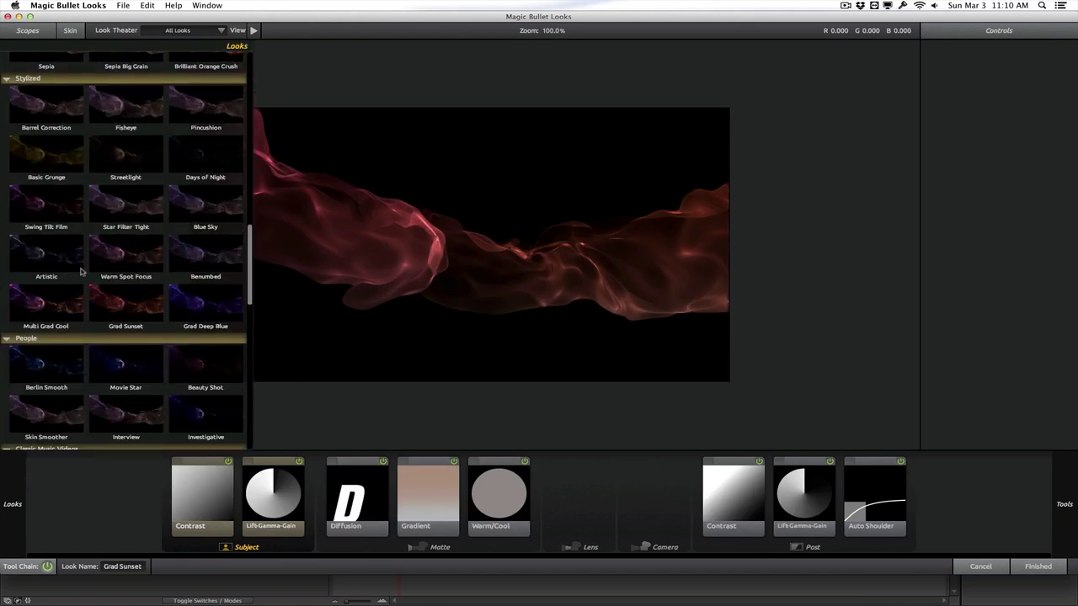
{"action": "left_click", "coordinate": [67, 264]}
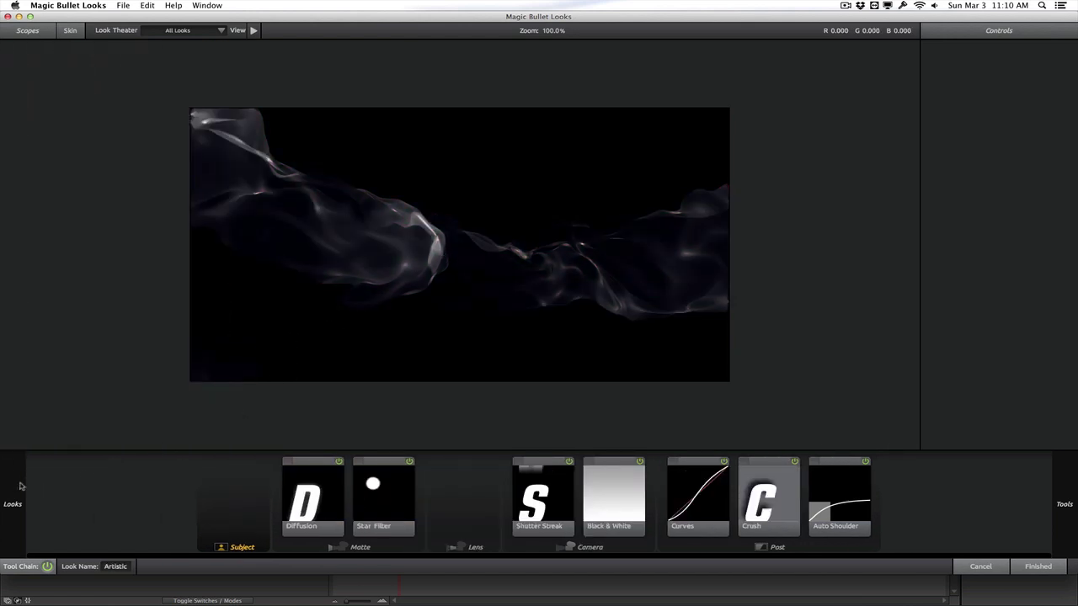
{"action": "mouse_move", "coordinate": [20, 486]}
{"action": "scroll", "coordinate": [149, 337], "scroll_direction": "down", "scroll_amount": 3}
{"action": "left_click", "coordinate": [150, 254]}
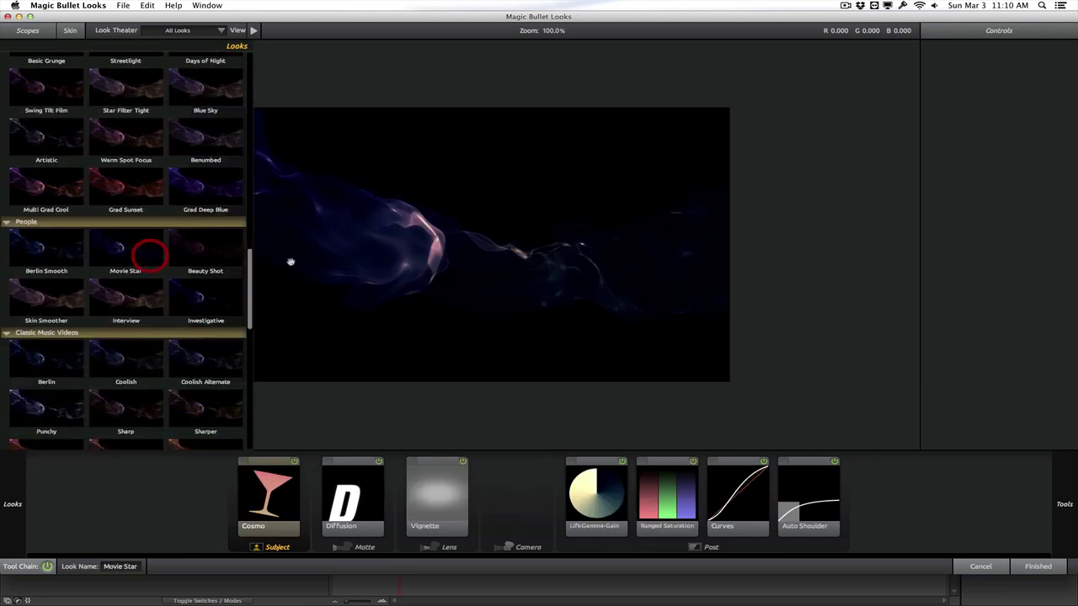
{"action": "mouse_move", "coordinate": [10, 509]}
{"action": "scroll", "coordinate": [155, 344], "scroll_direction": "down", "scroll_amount": 5}
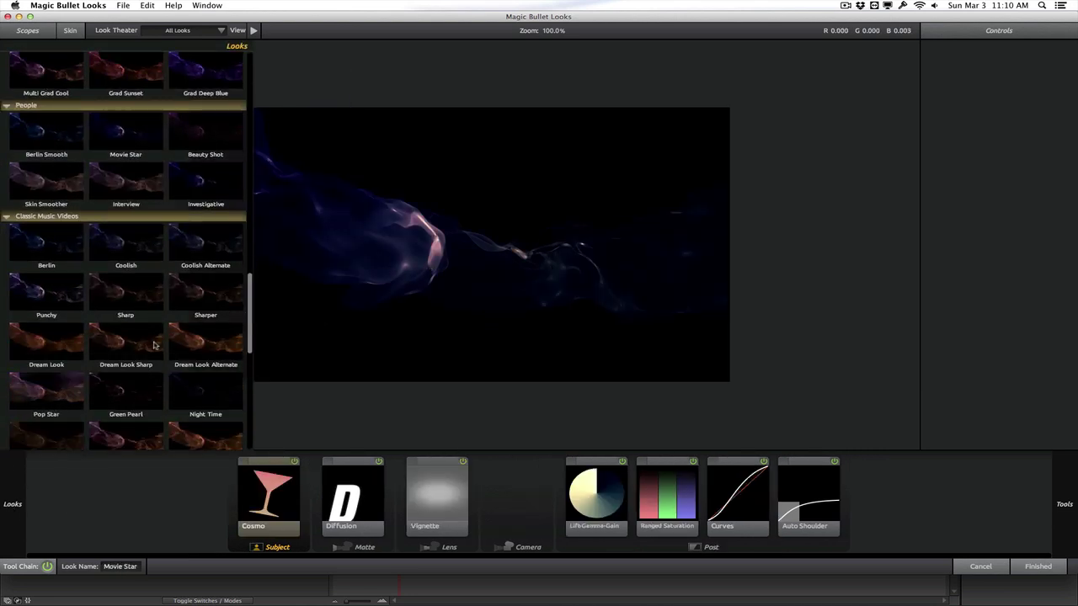
{"action": "scroll", "coordinate": [155, 344], "scroll_direction": "down", "scroll_amount": 2}
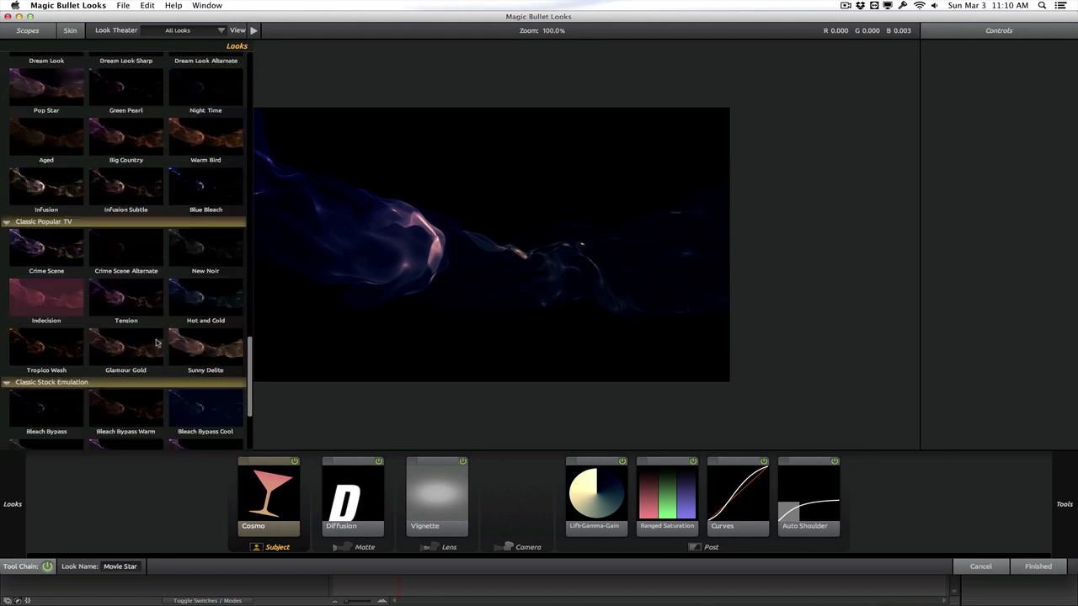
{"action": "scroll", "coordinate": [126, 337], "scroll_direction": "up", "scroll_amount": 7}
{"action": "left_click", "coordinate": [58, 335]}
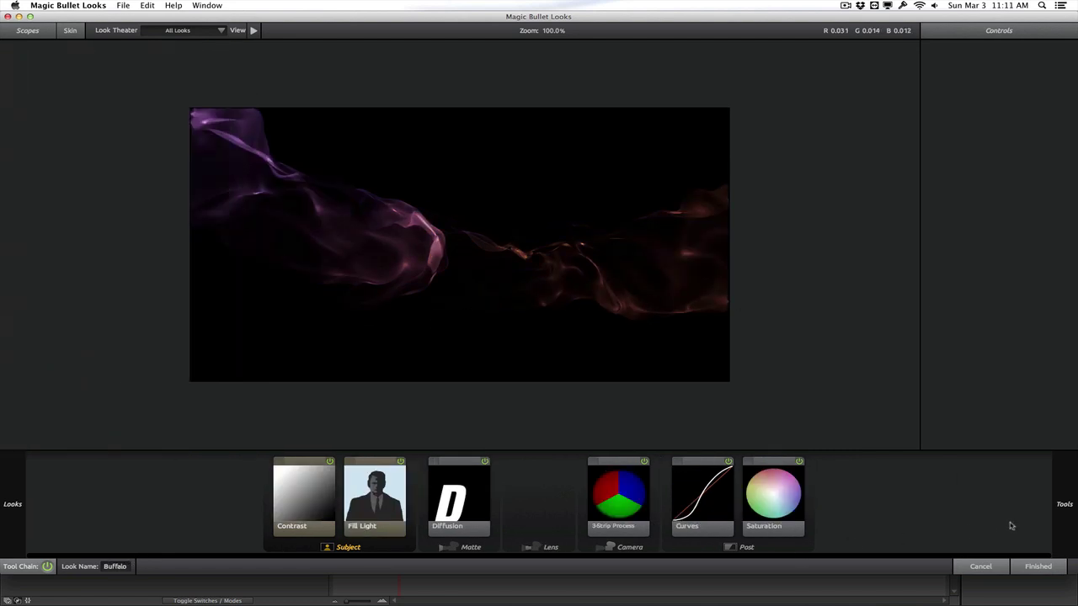
Add a Vignette lens tool to the Buffalo look.
{"action": "mouse_move", "coordinate": [1058, 517]}
{"action": "scroll", "coordinate": [1001, 351], "scroll_direction": "down", "scroll_amount": 1}
{"action": "left_click", "coordinate": [953, 443]}
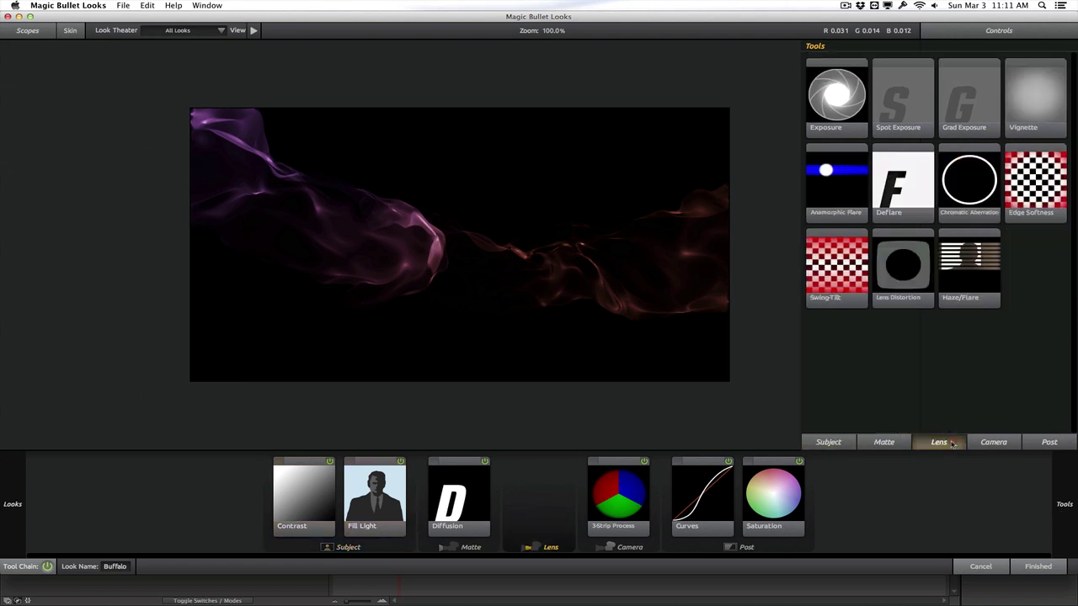
{"action": "double_click", "coordinate": [1026, 106]}
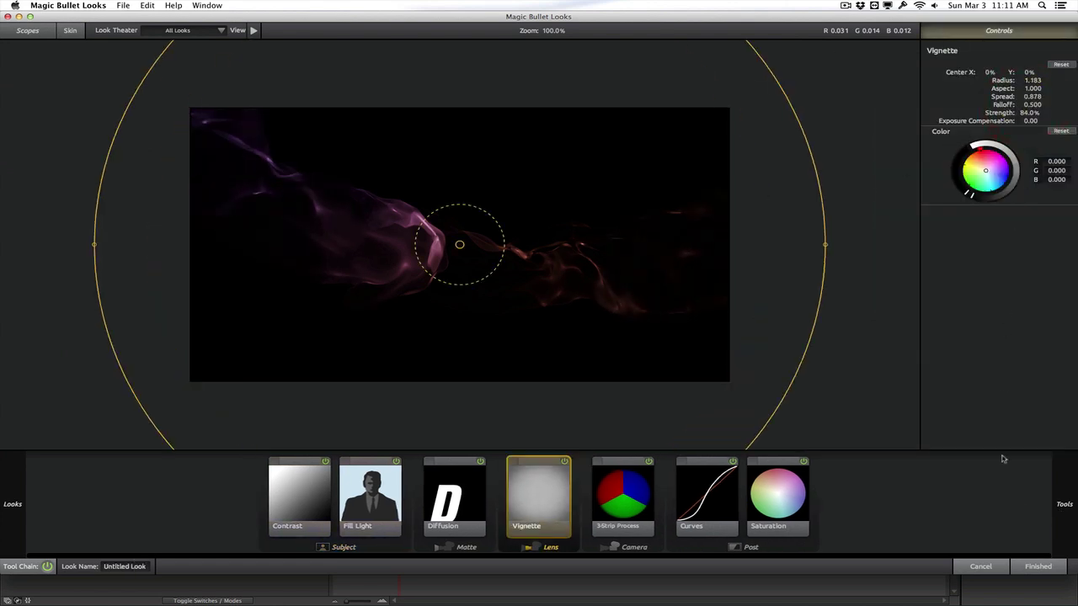
Apply the finished look, toggling the Looks effect off and on to compare.
{"action": "left_click", "coordinate": [1034, 566]}
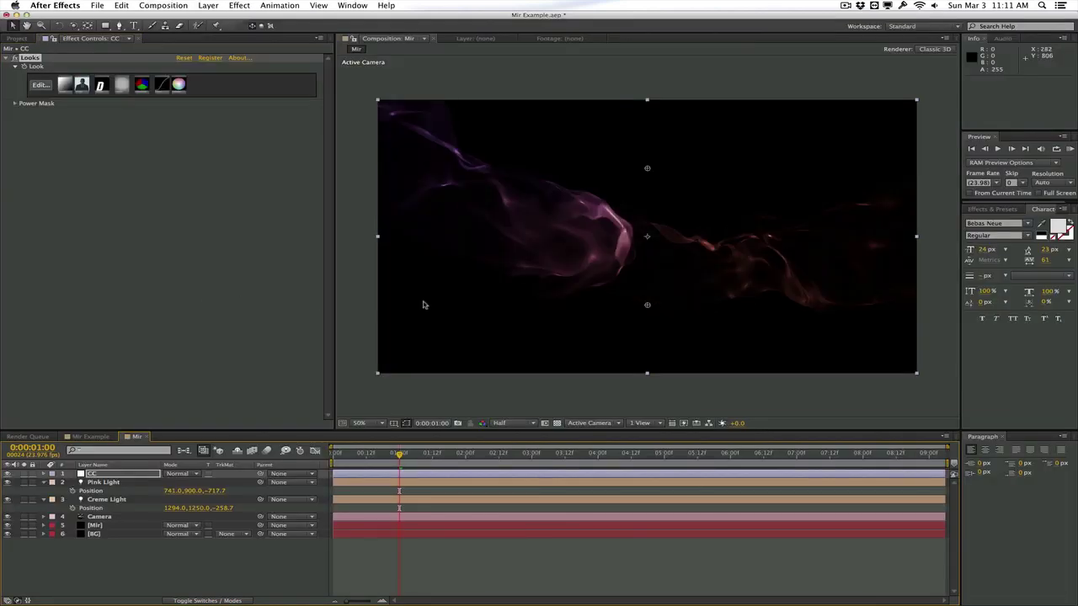
{"action": "left_click", "coordinate": [14, 57]}
{"action": "left_click", "coordinate": [15, 57]}
Add a Stylize > Glow effect to the CC layer at frame 3:18.
{"action": "left_click_drag", "start_coordinate": [401, 455], "coordinate": [477, 455]}
{"action": "left_click", "coordinate": [581, 454]}
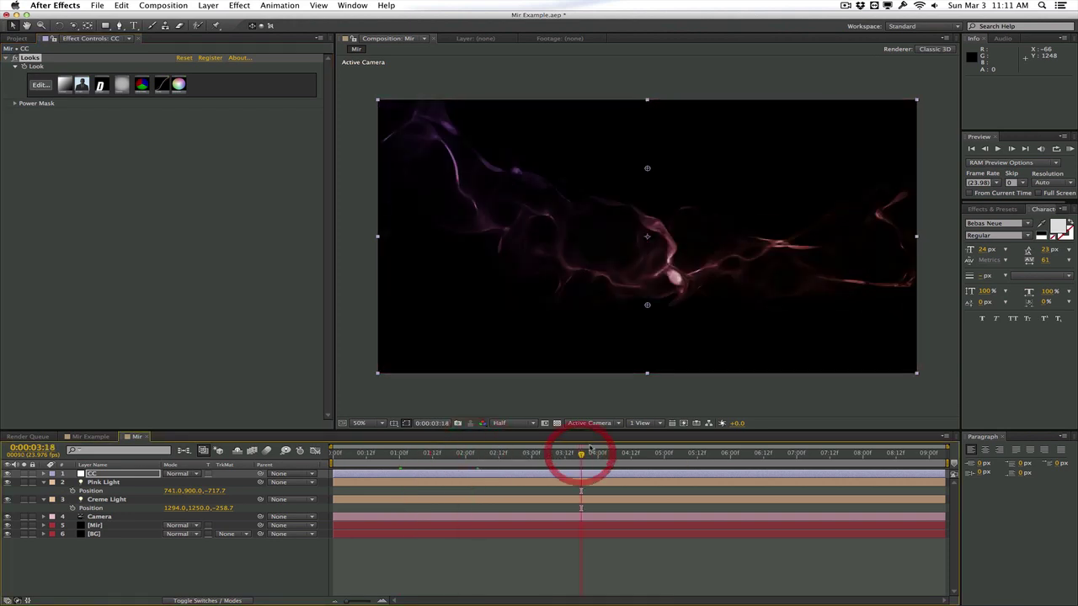
{"action": "left_click", "coordinate": [244, 5]}
{"action": "mouse_move", "coordinate": [285, 92]}
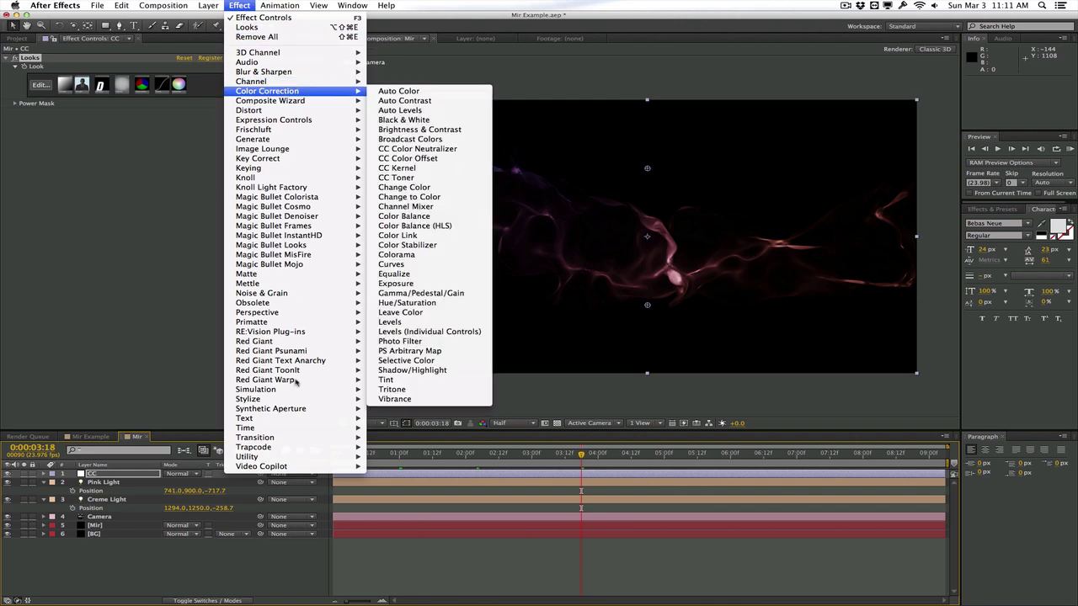
{"action": "mouse_move", "coordinate": [298, 400]}
{"action": "left_click", "coordinate": [397, 517]}
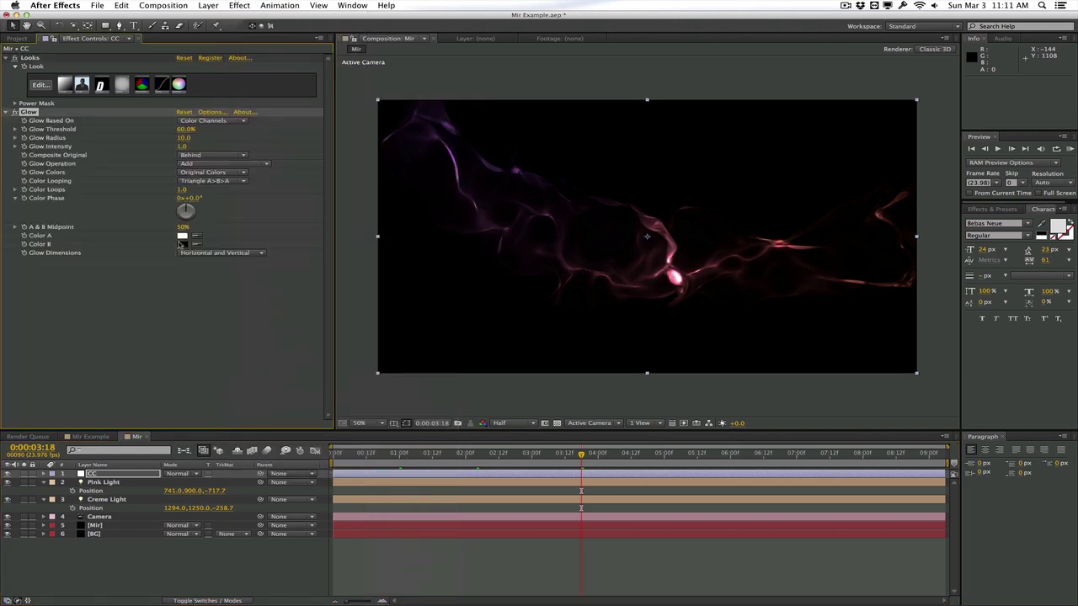
Tune the Glow threshold while reviewing several frames, ending at 19.2%.
{"action": "left_click_drag", "start_coordinate": [185, 130], "coordinate": [215, 134]}
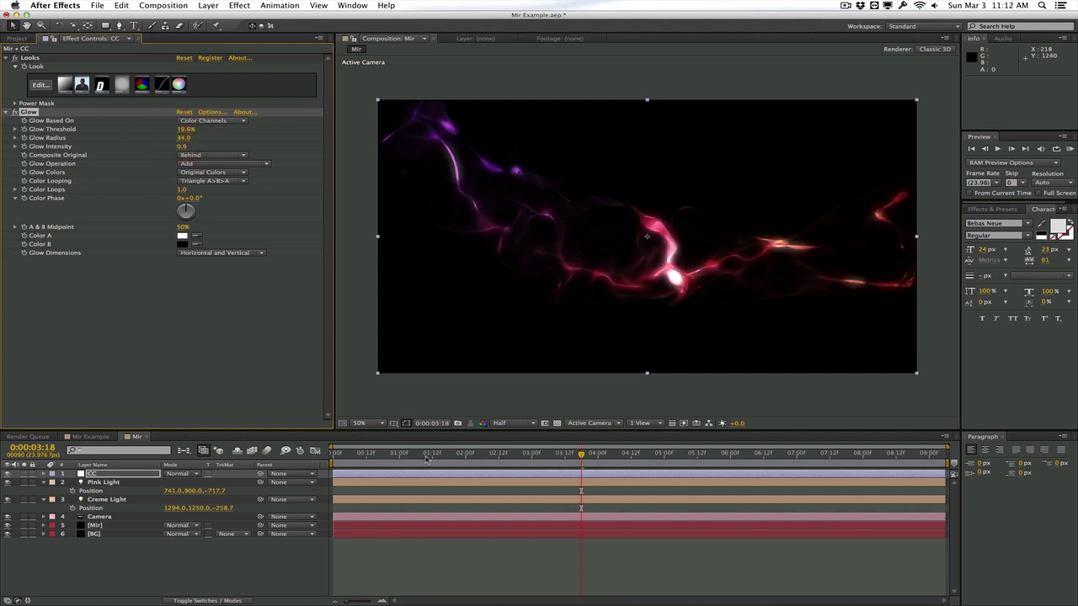
{"action": "left_click", "coordinate": [427, 453]}
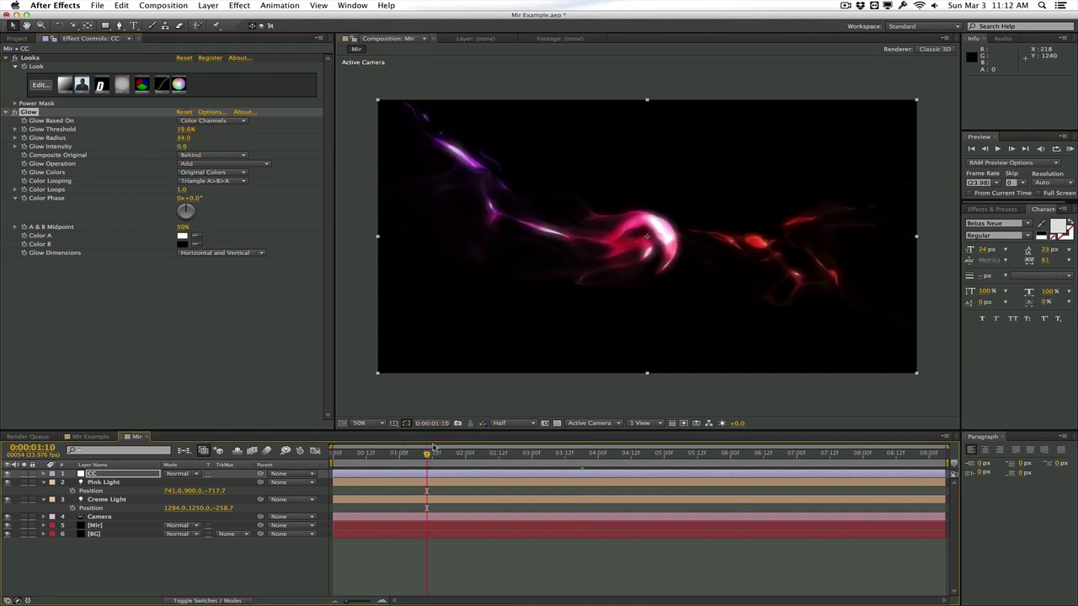
{"action": "left_click", "coordinate": [465, 455]}
{"action": "left_click", "coordinate": [592, 453]}
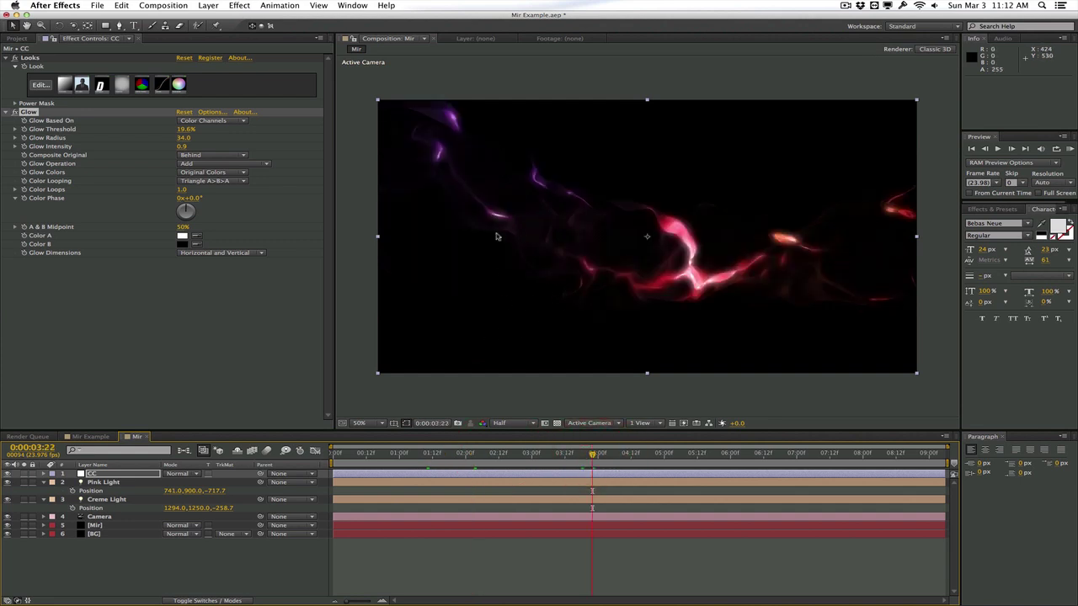
{"action": "left_click", "coordinate": [460, 453]}
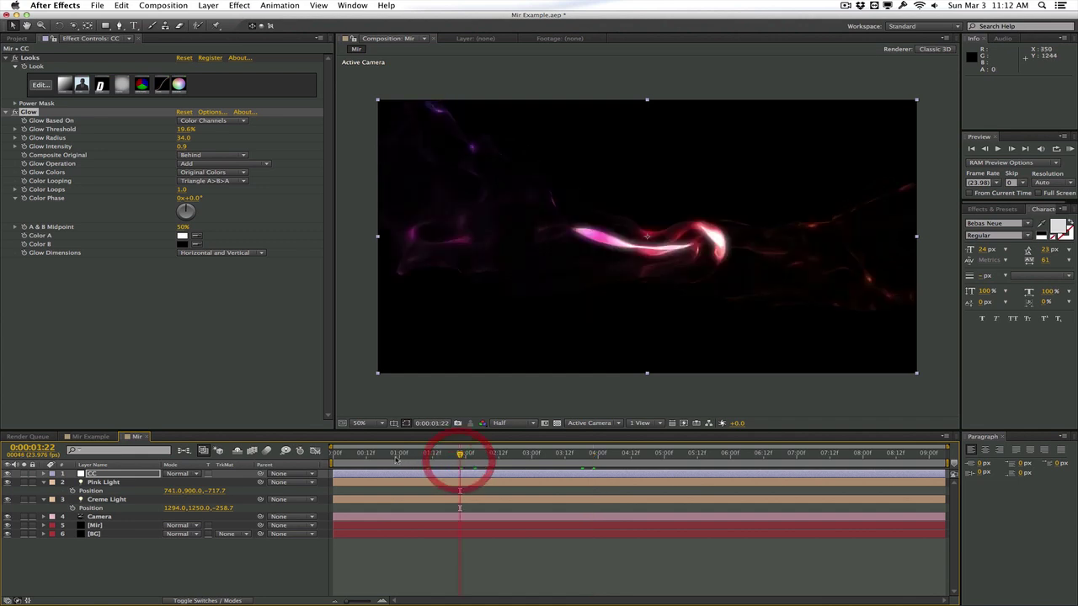
{"action": "left_click", "coordinate": [396, 453]}
{"action": "left_click", "coordinate": [666, 453]}
{"action": "left_click", "coordinate": [756, 453]}
{"action": "left_click", "coordinate": [568, 454]}
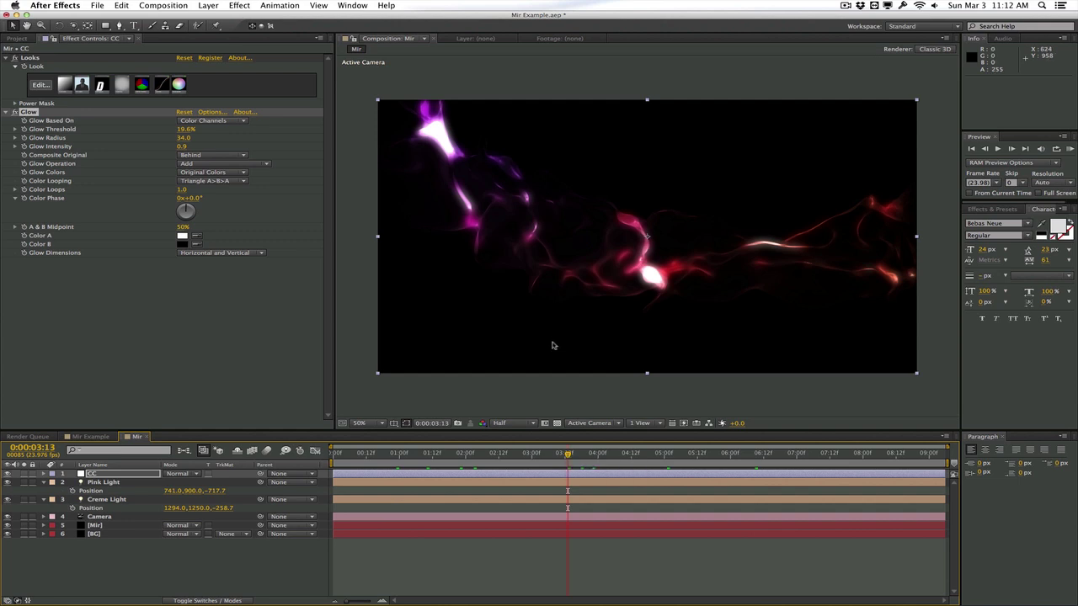
{"action": "left_click", "coordinate": [519, 454]}
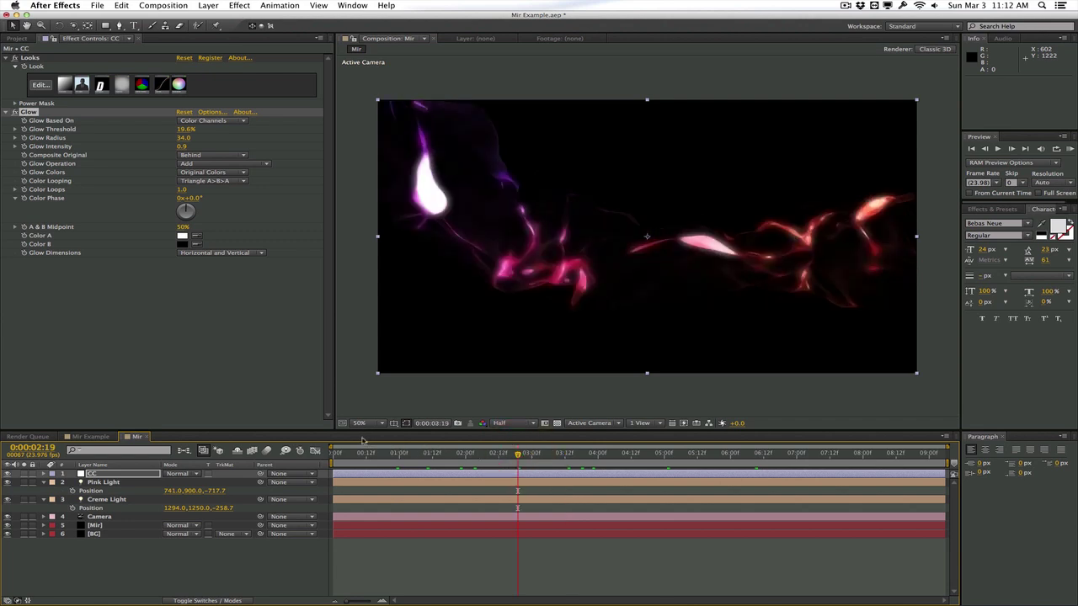
{"action": "left_click_drag", "start_coordinate": [185, 129], "coordinate": [157, 145]}
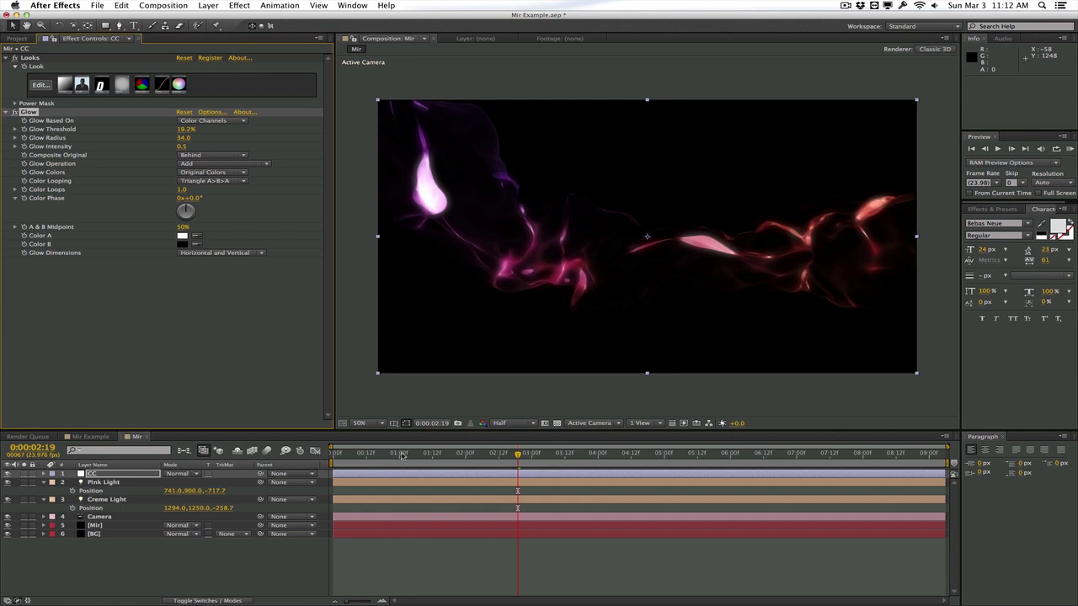
Add a new adjustment layer on top and rename it Blur.
{"action": "left_click", "coordinate": [208, 5]}
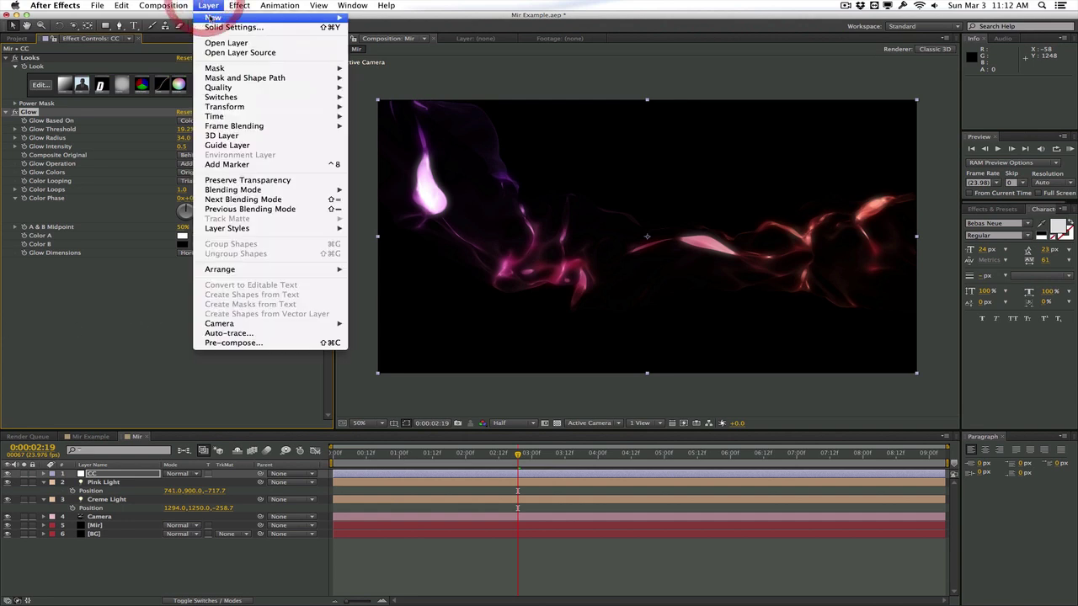
{"action": "mouse_move", "coordinate": [212, 18]}
{"action": "left_click", "coordinate": [419, 77]}
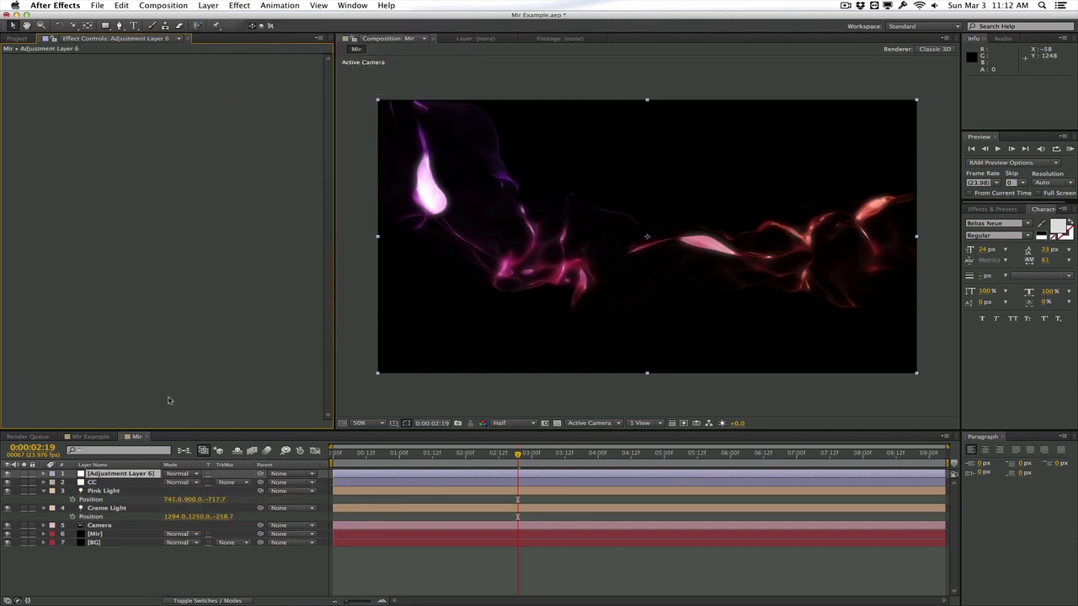
{"action": "left_click", "coordinate": [139, 474]}
{"action": "key", "text": "Return"}
{"action": "type", "text": "Blur"}
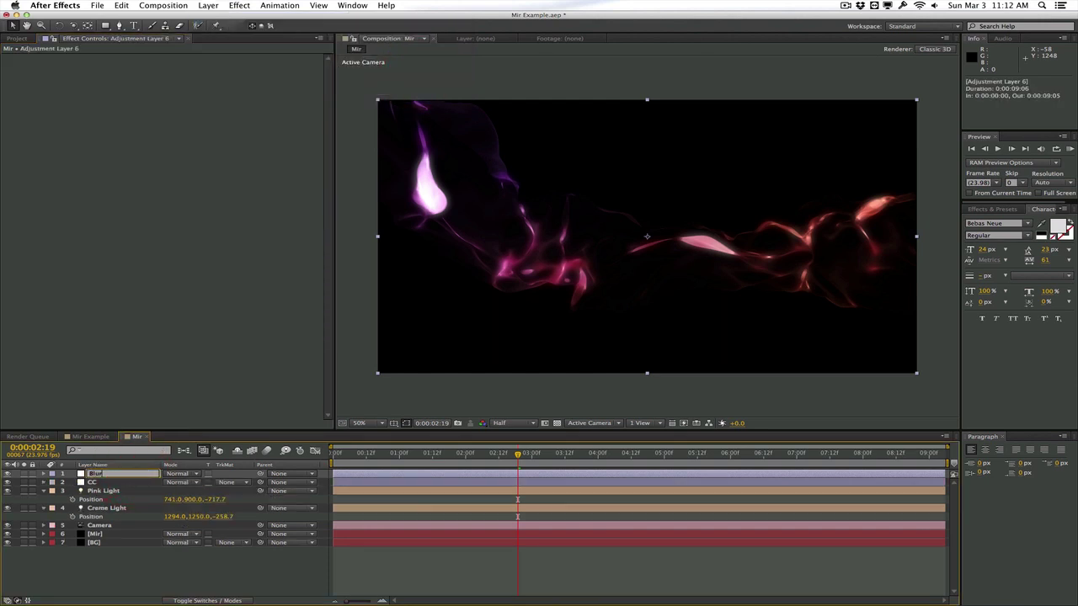
{"action": "key", "text": "Return"}
Apply FL Out Of Focus to Blur at radius 50 with gamma correction off.
{"action": "left_click", "coordinate": [239, 5]}
{"action": "mouse_move", "coordinate": [293, 150]}
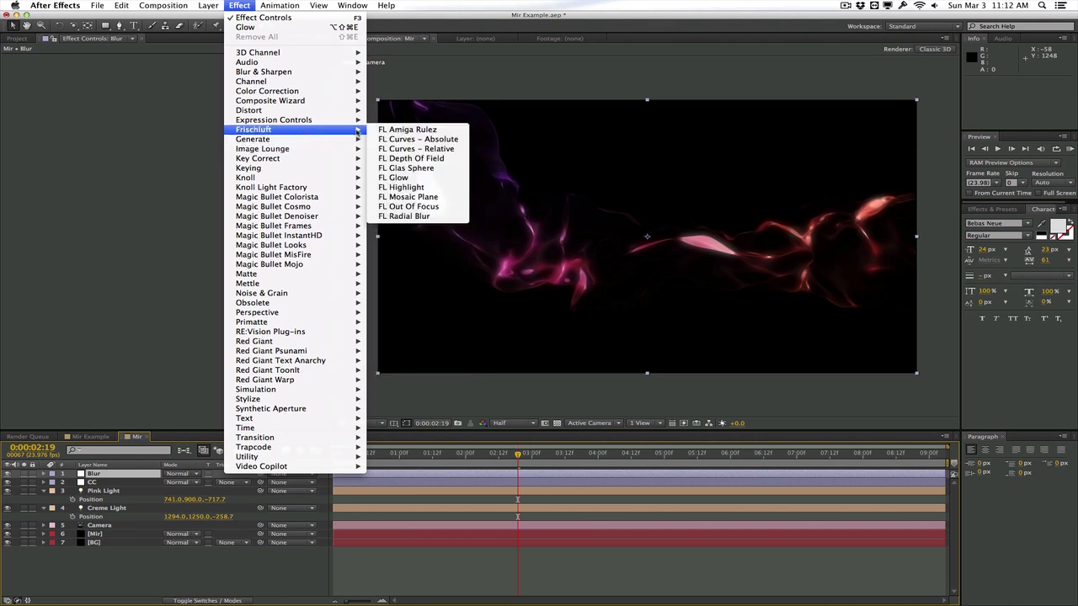
{"action": "left_click", "coordinate": [415, 206]}
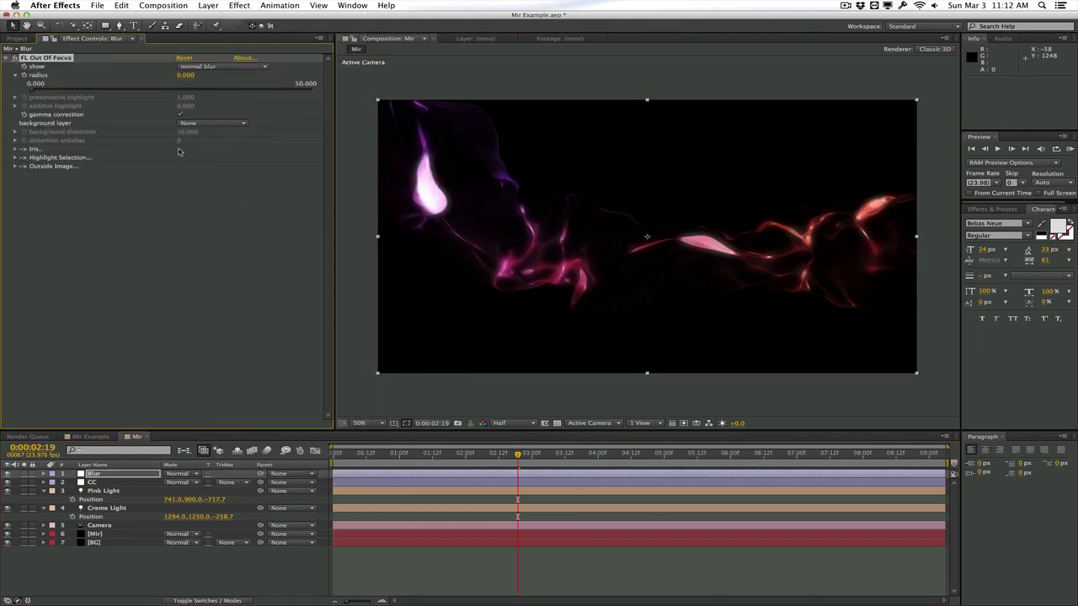
{"action": "left_click_drag", "start_coordinate": [53, 87], "coordinate": [351, 88]}
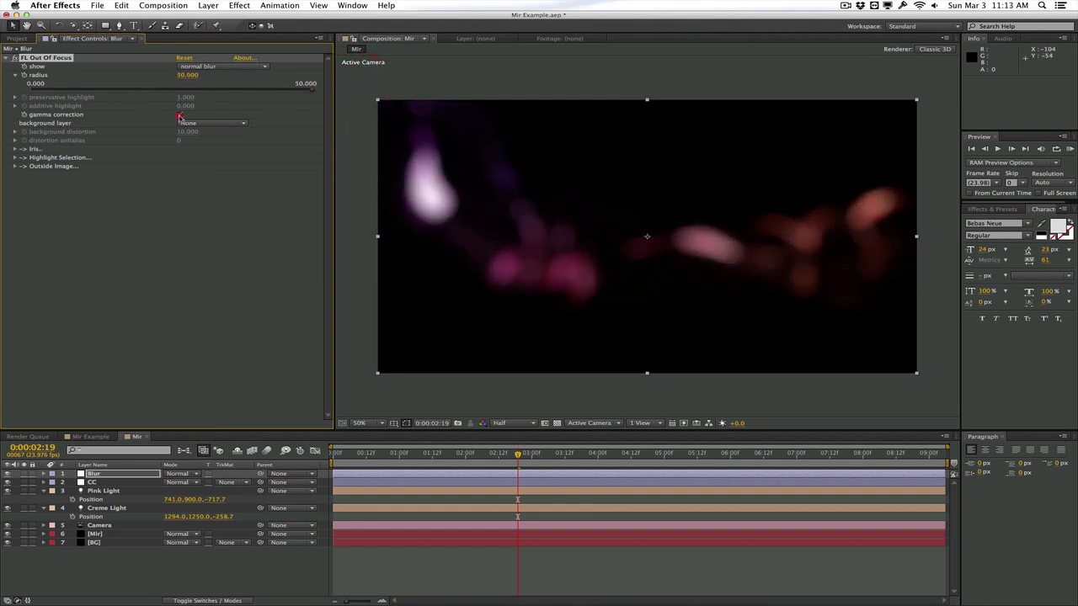
{"action": "left_click", "coordinate": [181, 113]}
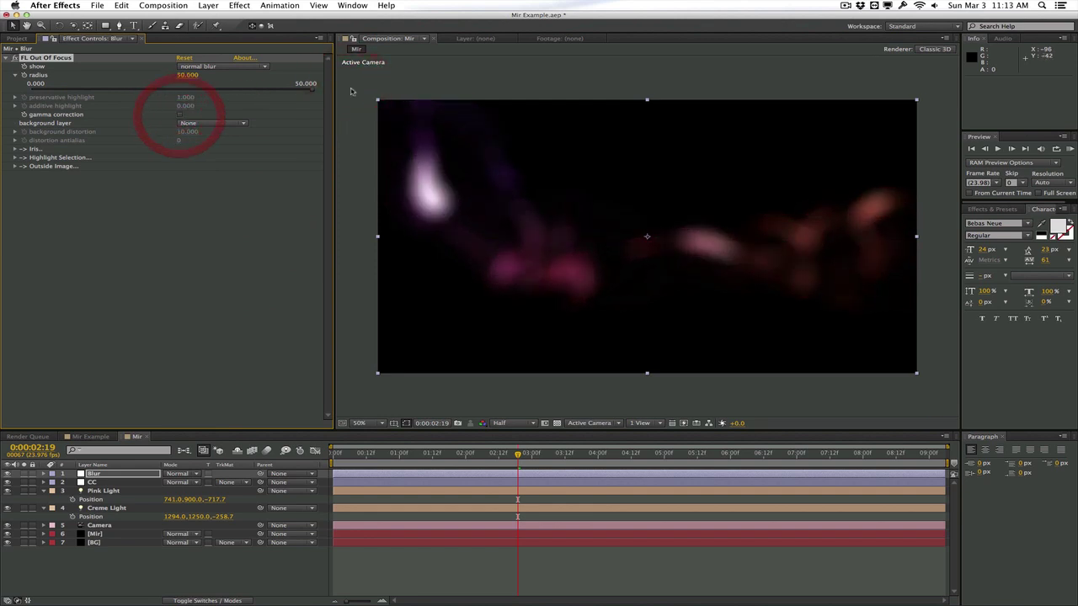
Move the Pink Light to Position Z -610.7 and raise CC's Glow threshold to about 29%.
{"action": "left_click", "coordinate": [125, 510]}
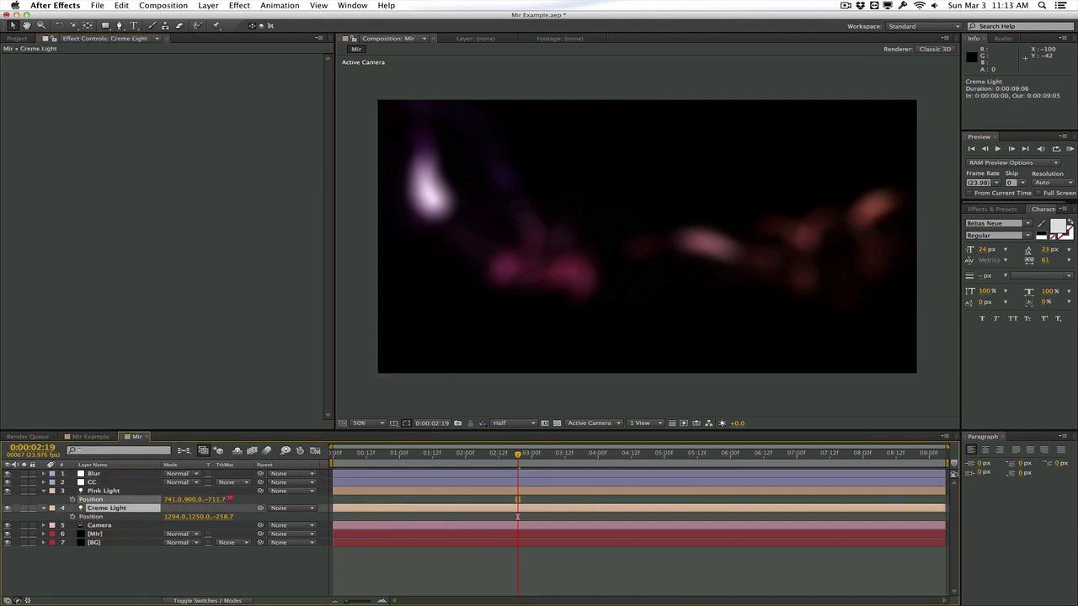
{"action": "left_click_drag", "start_coordinate": [217, 499], "coordinate": [338, 484]}
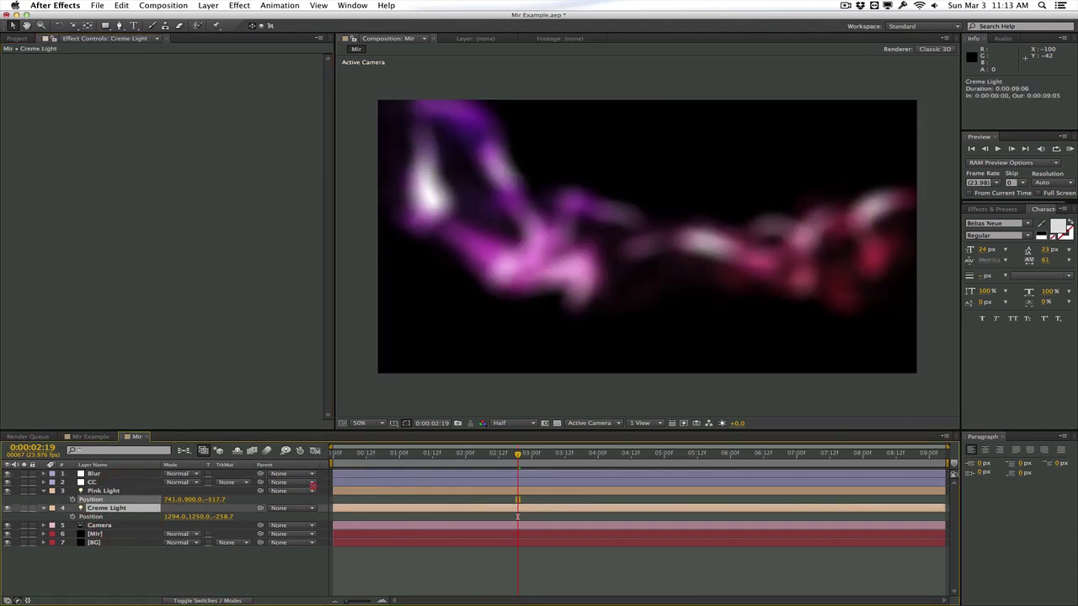
{"action": "left_click", "coordinate": [93, 481]}
{"action": "mouse_move", "coordinate": [185, 126]}
{"action": "left_mouse_down"}
{"action": "mouse_move", "coordinate": [200, 127]}
{"action": "mouse_move", "coordinate": [172, 140]}
{"action": "left_mouse_up"}
Stretch the Mir mesh's Size Y to 520.
{"action": "left_click", "coordinate": [95, 534]}
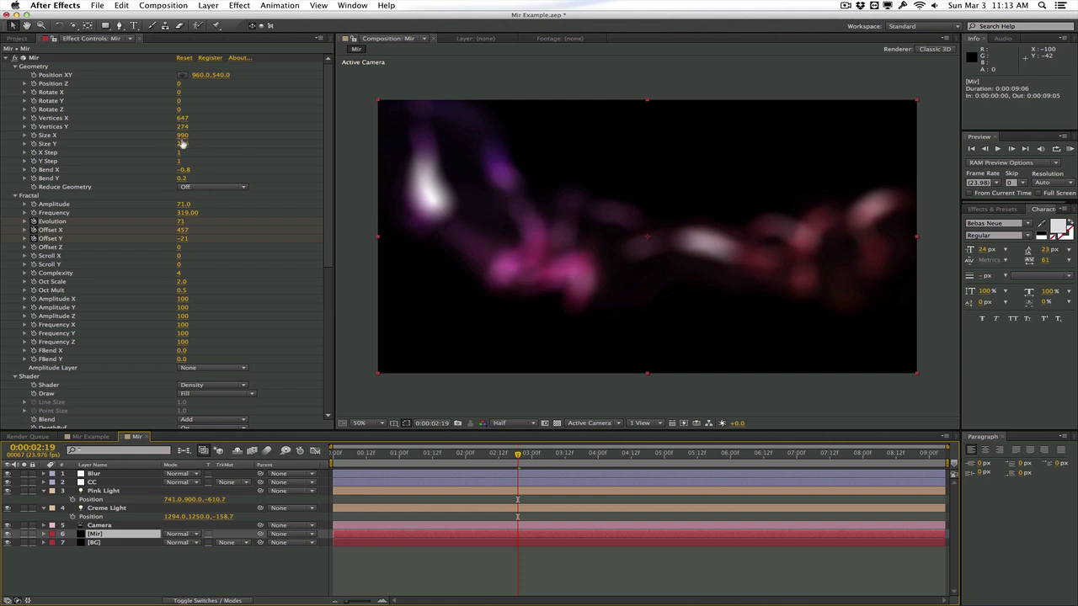
{"action": "left_click_drag", "start_coordinate": [182, 144], "coordinate": [200, 141]}
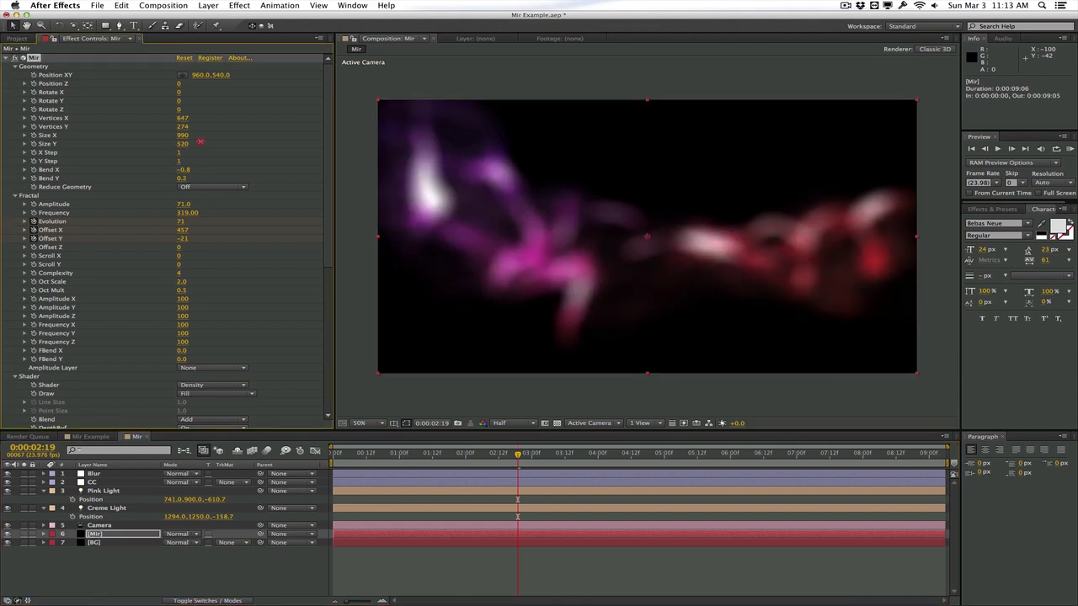
{"action": "left_click", "coordinate": [127, 482]}
Increase the Blur layer's out-of-focus radius to 67.5.
{"action": "left_click", "coordinate": [114, 473]}
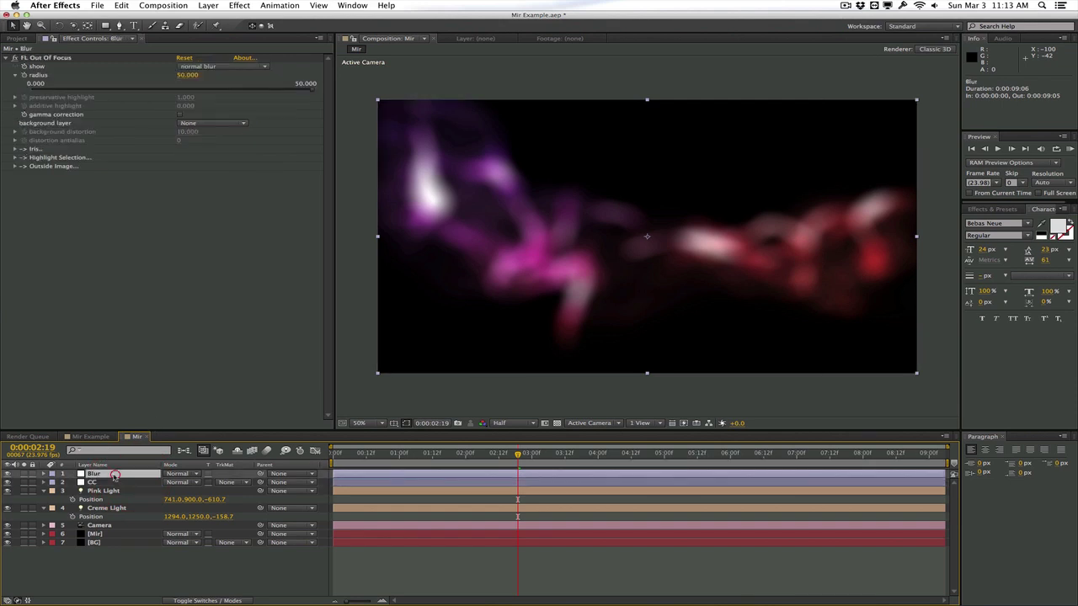
{"action": "left_click_drag", "start_coordinate": [187, 75], "coordinate": [300, 78]}
{"action": "left_click", "coordinate": [411, 454]}
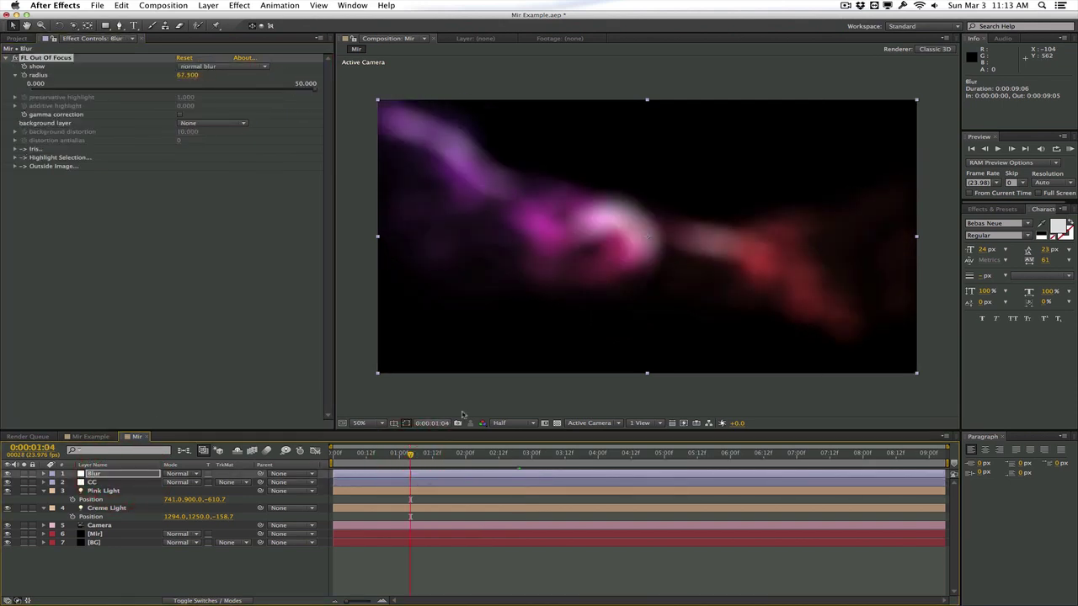
RAM-preview the animation, then hide the Blur layer to compare with the sharp smoke.
{"action": "key", "text": "KP_0"}
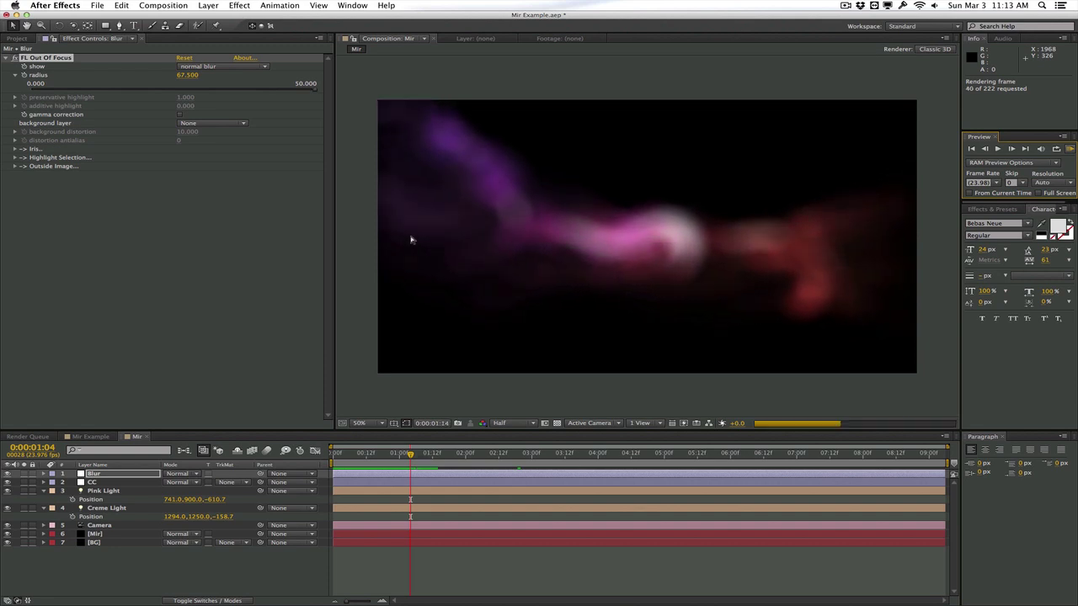
{"action": "left_click", "coordinate": [411, 239]}
{"action": "left_click", "coordinate": [389, 268]}
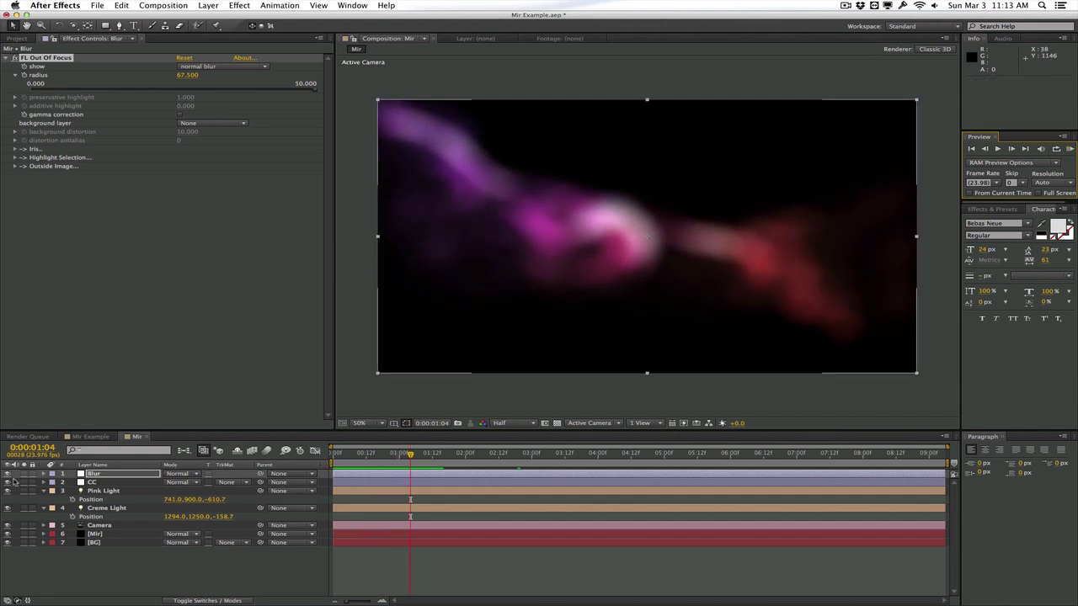
{"action": "left_click", "coordinate": [7, 474]}
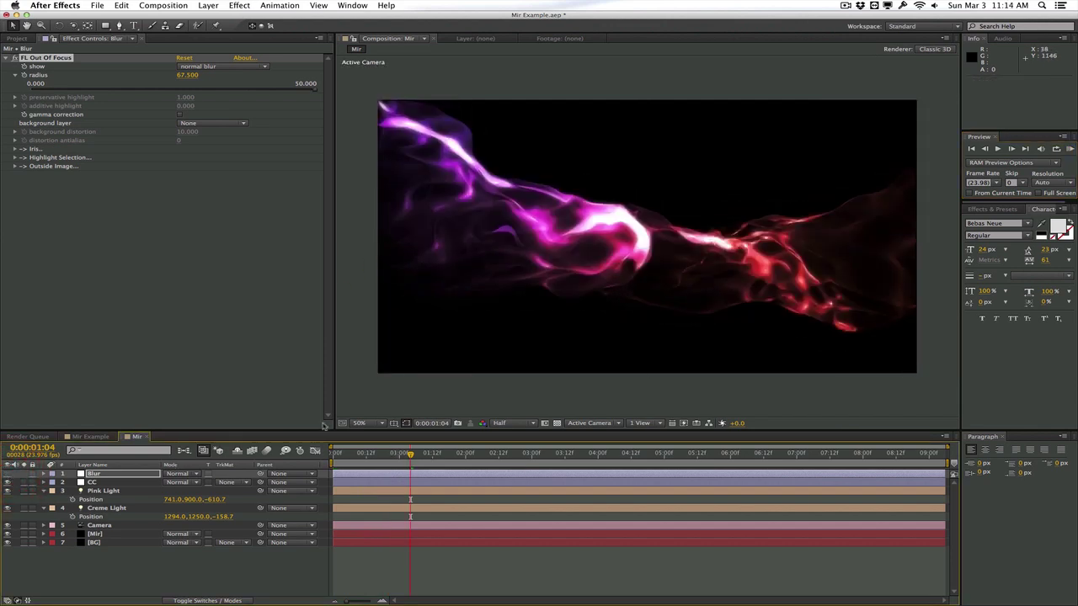